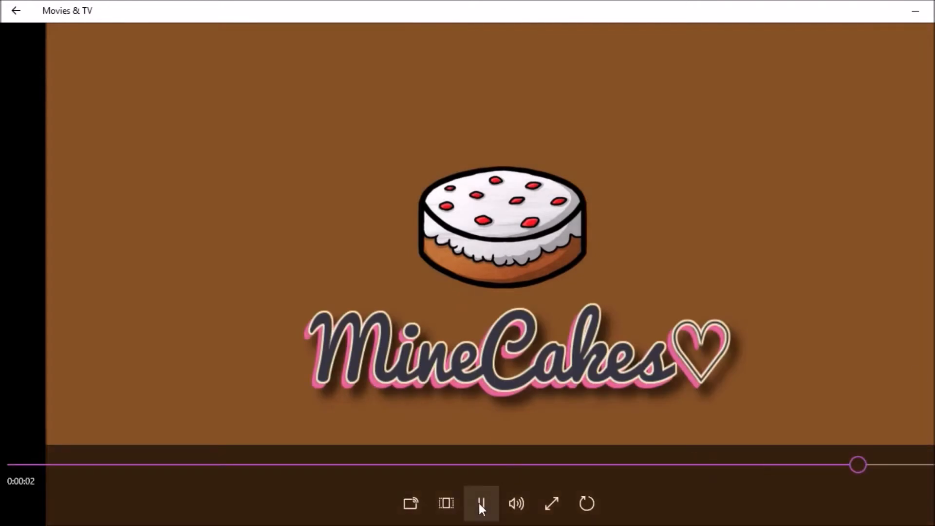
Pause the Intro Simplistic video and close the video player.
click(481, 503)
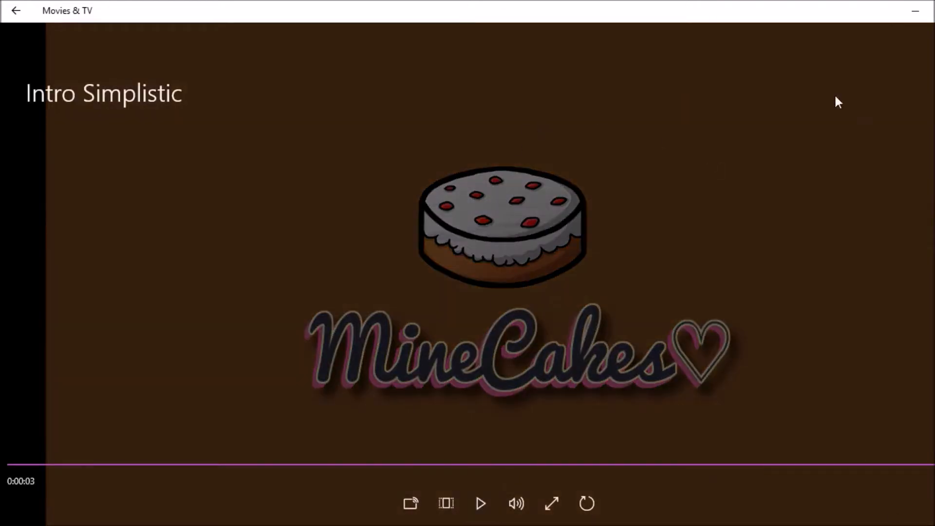
click(934, 11)
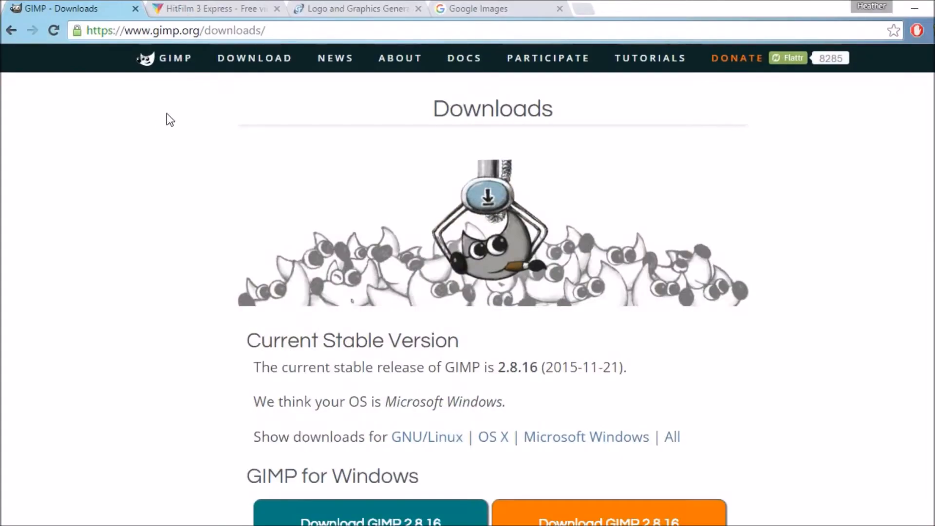
Look over the HitFilm 3 Express page and the GIMP for Windows download options.
click(210, 9)
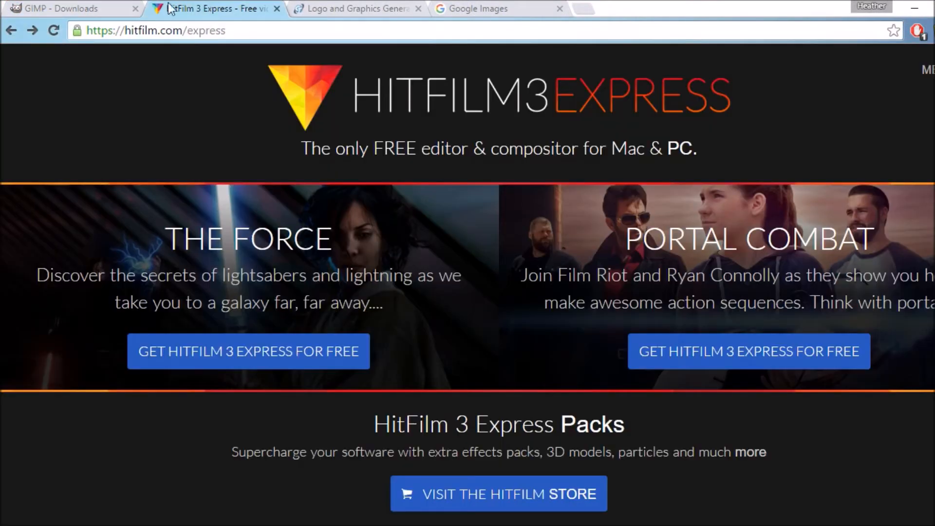
click(12, 7)
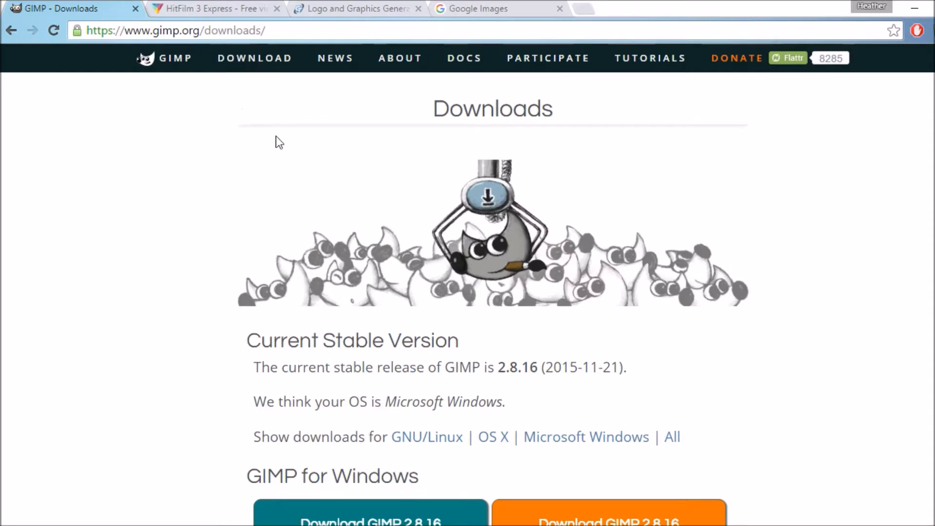
scroll(601, 316, down, 4)
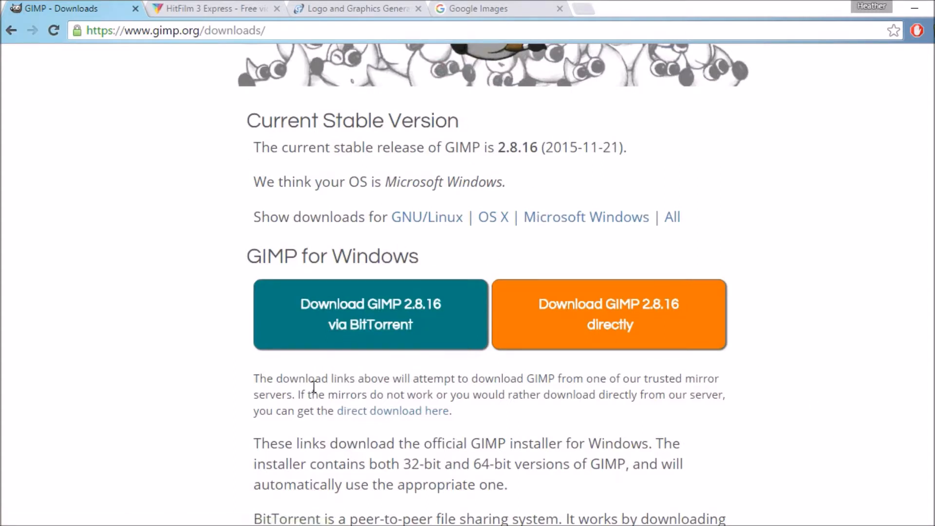
View the free HitFilm 3 Express download options from The Force page and close them again.
click(155, 8)
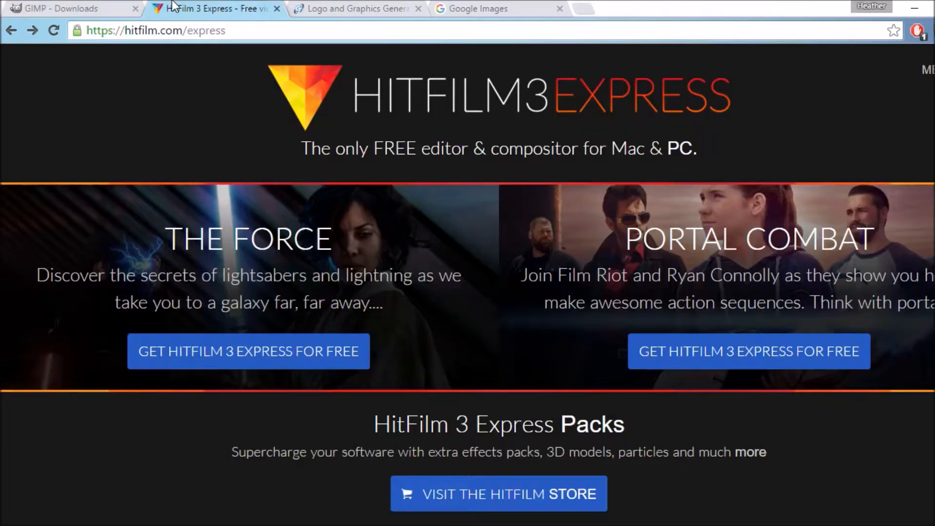
click(346, 355)
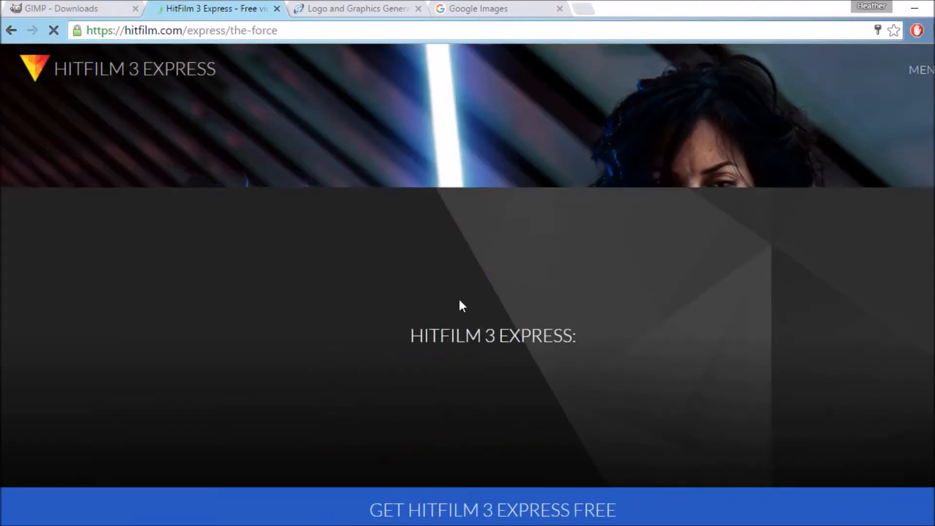
scroll(462, 305, down, 4)
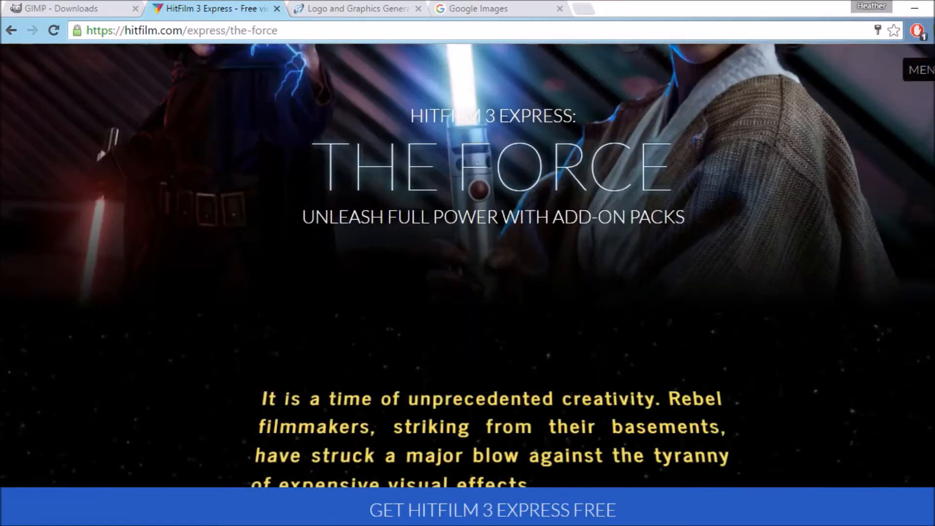
click(484, 517)
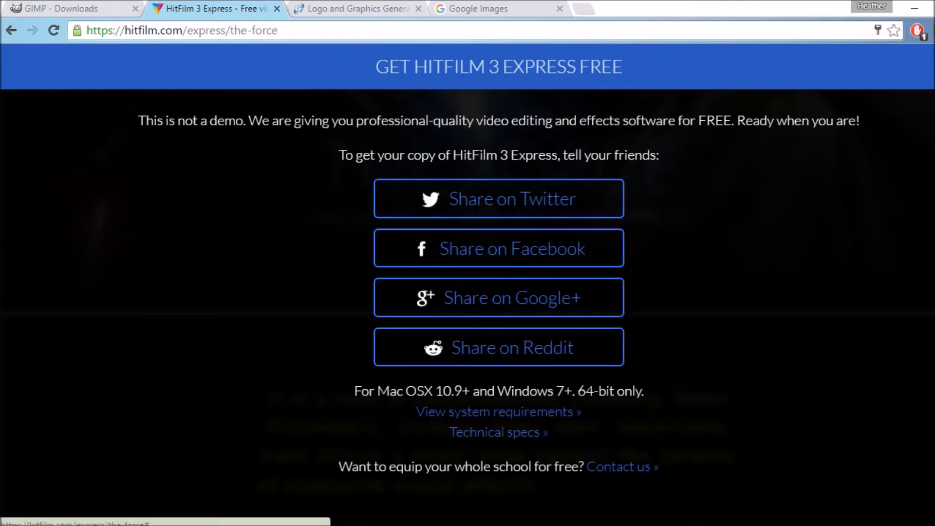
click(933, 66)
scroll(580, 282, up, 3)
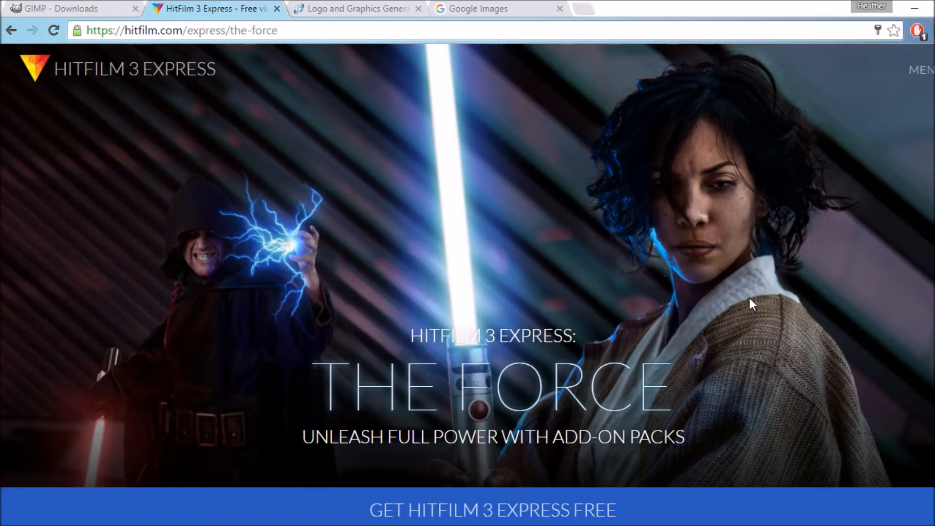
Close the GIMP downloads page and the HitFilm 3 Express page.
click(66, 8)
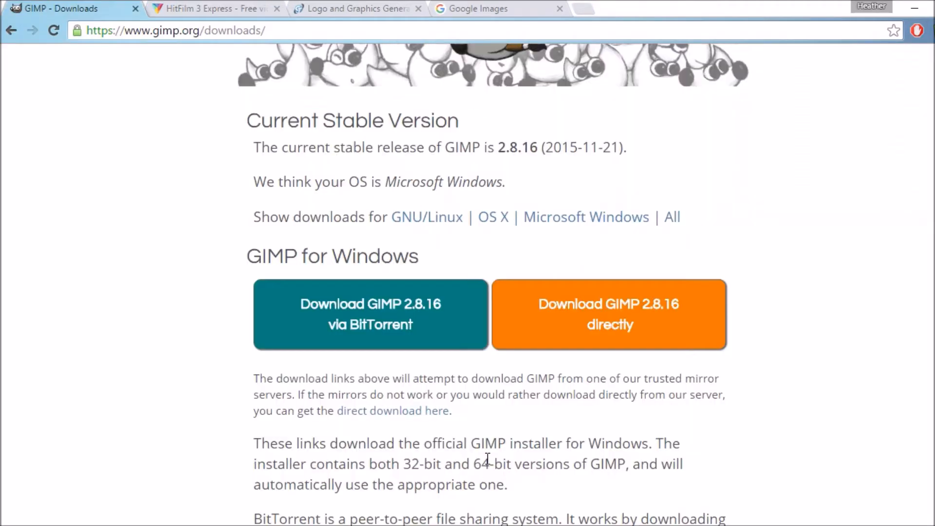
click(135, 8)
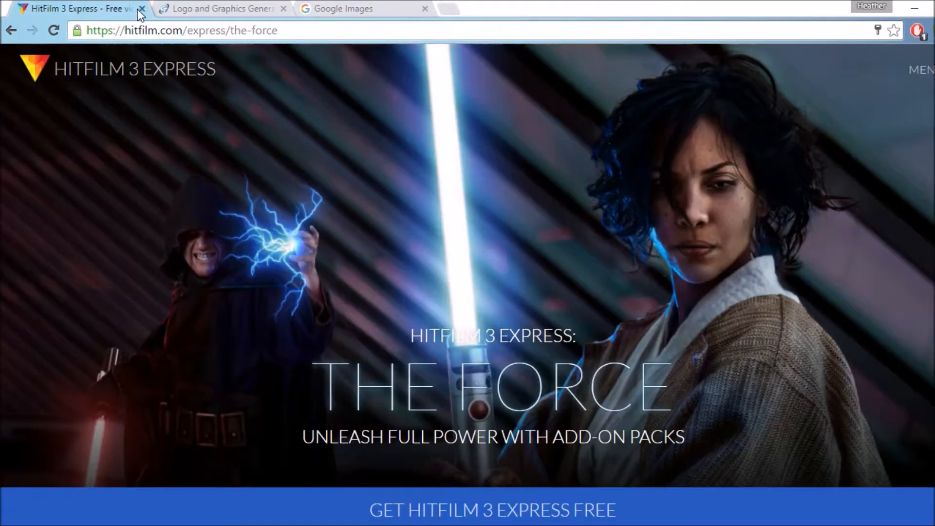
click(135, 8)
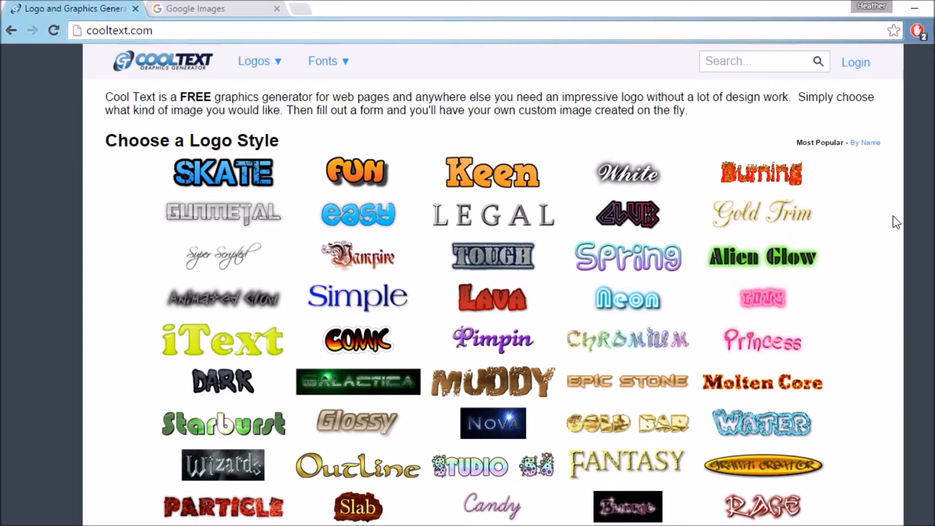
Browse the Cool Text logo styles and choose the Keen logo design.
scroll(897, 222, down, 10)
scroll(896, 222, down, 3)
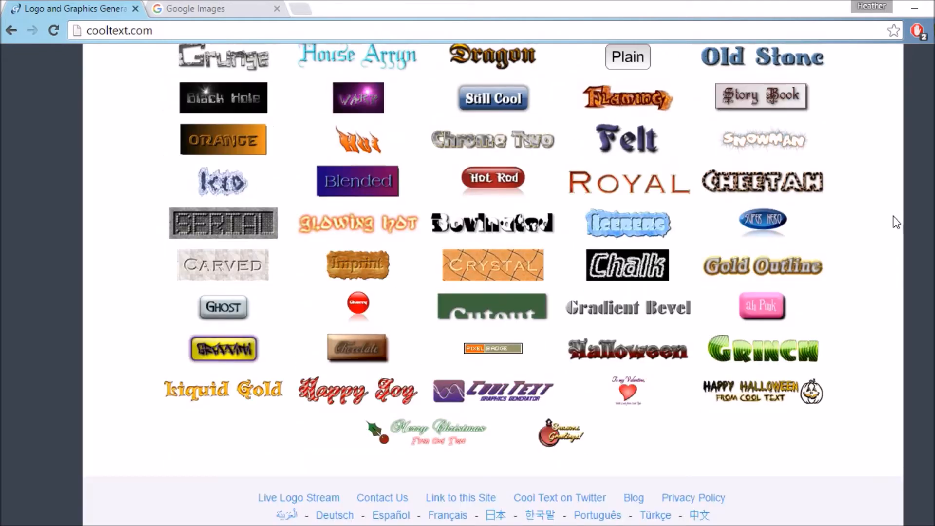
scroll(896, 223, up, 12)
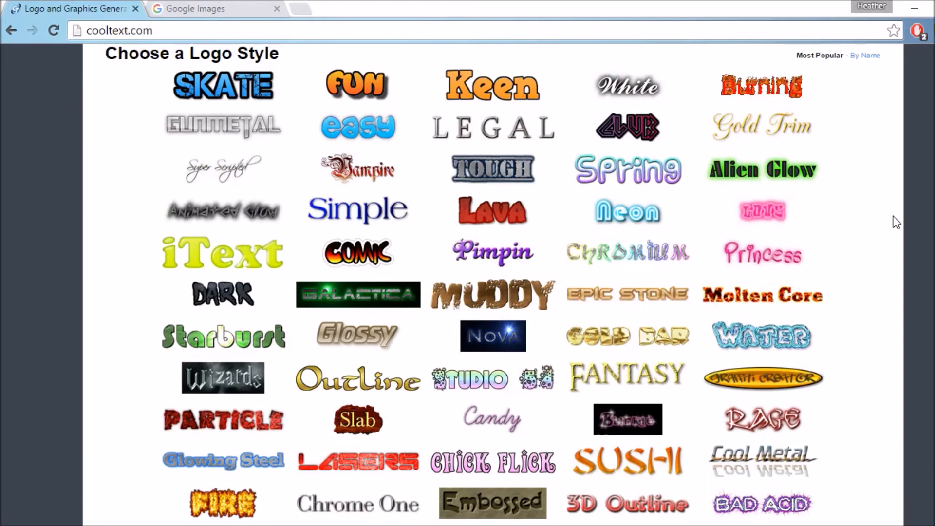
scroll(897, 222, down, 3)
scroll(897, 222, up, 5)
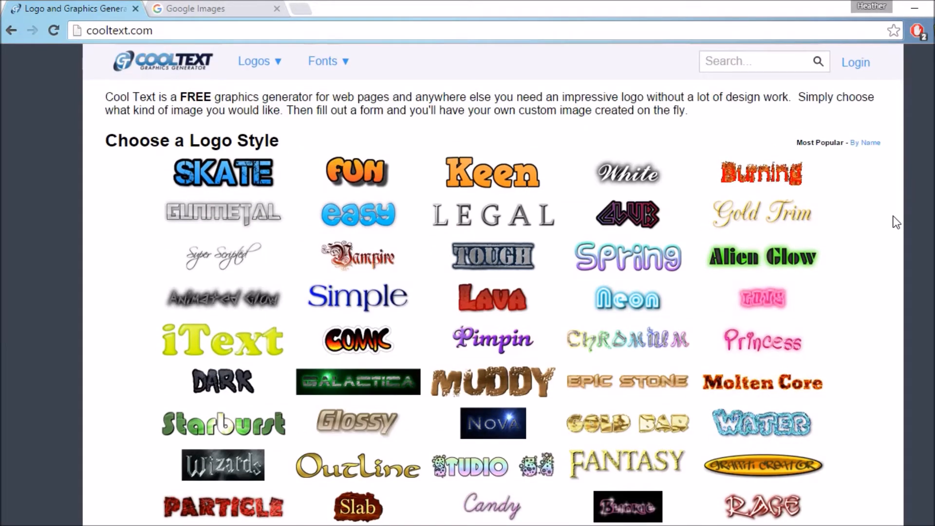
click(460, 166)
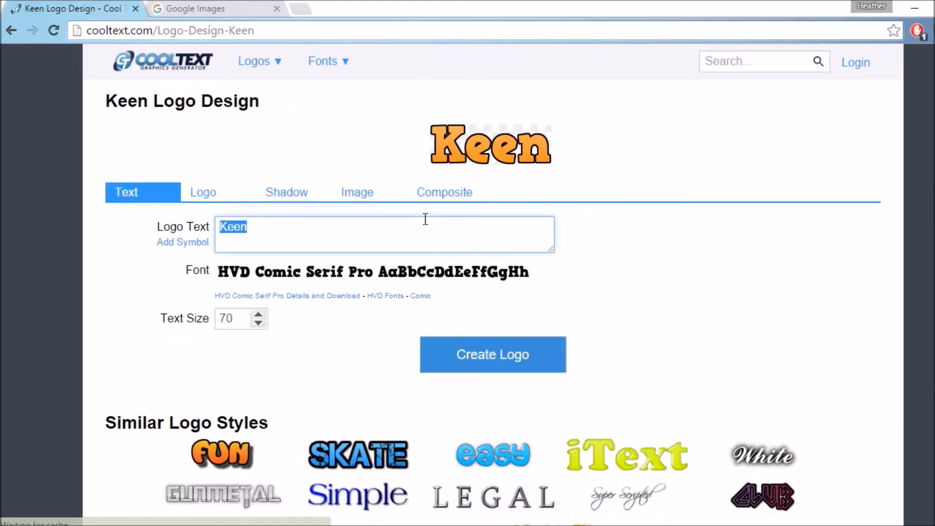
Replace the Keen logo text with "Insert Channel Name".
click(321, 232)
key(BackSpace)
key(BackSpace)
key(BackSpace)
key(BackSpace)
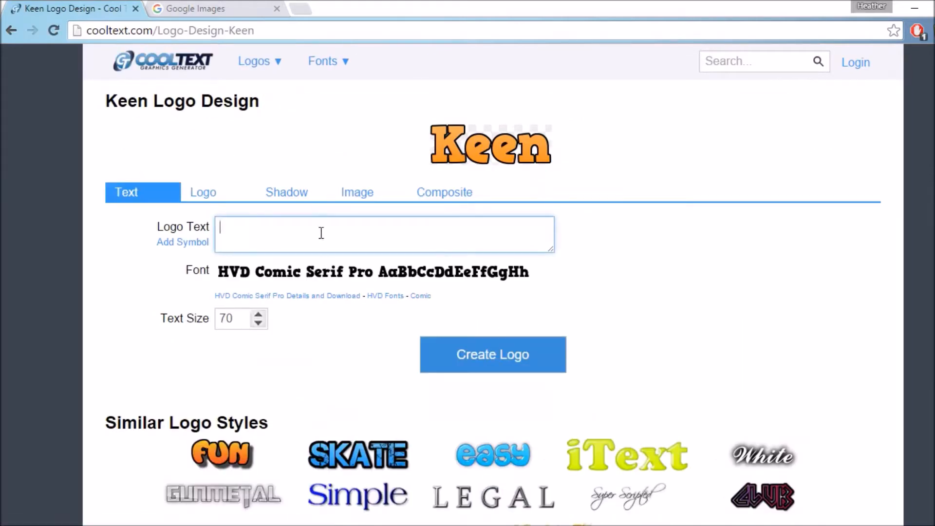
text(Insert Channel Name)
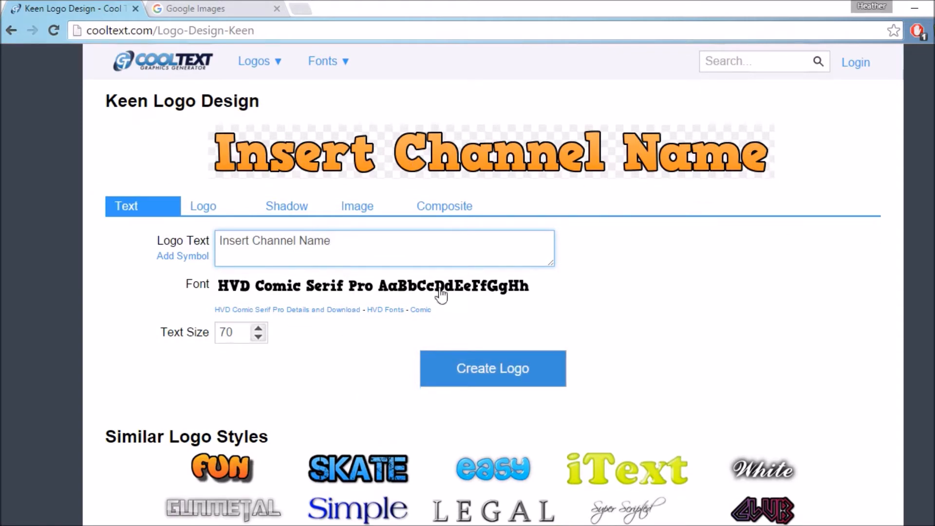
Create the channel name logo and download the generated image.
click(561, 387)
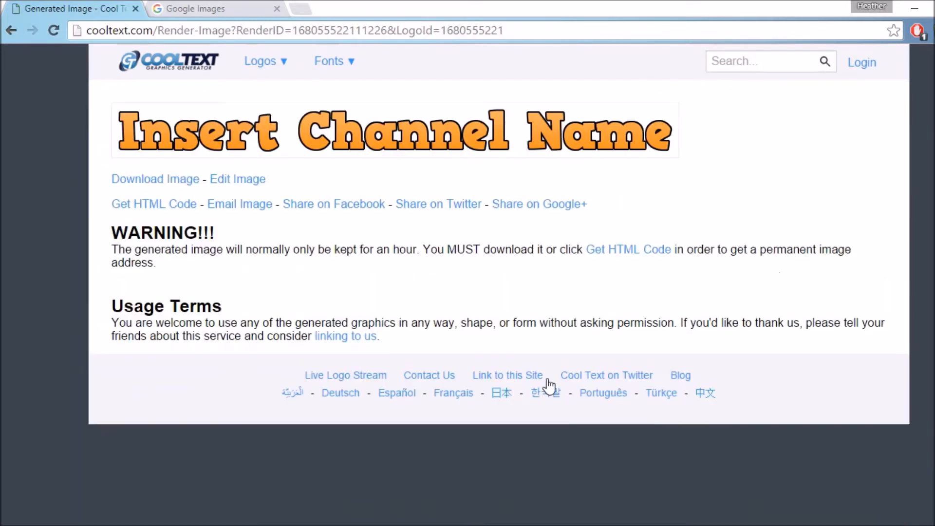
click(180, 184)
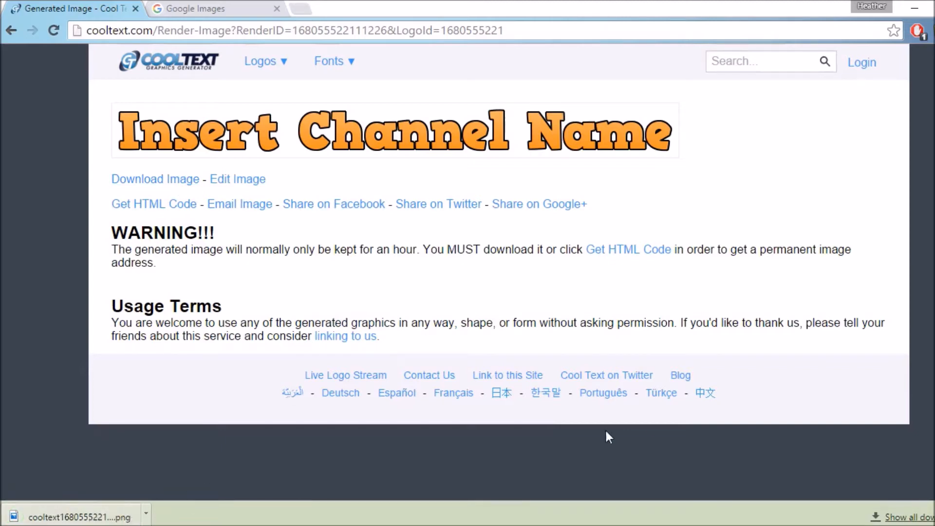
Search Google Images for "Cartoon heart".
click(201, 8)
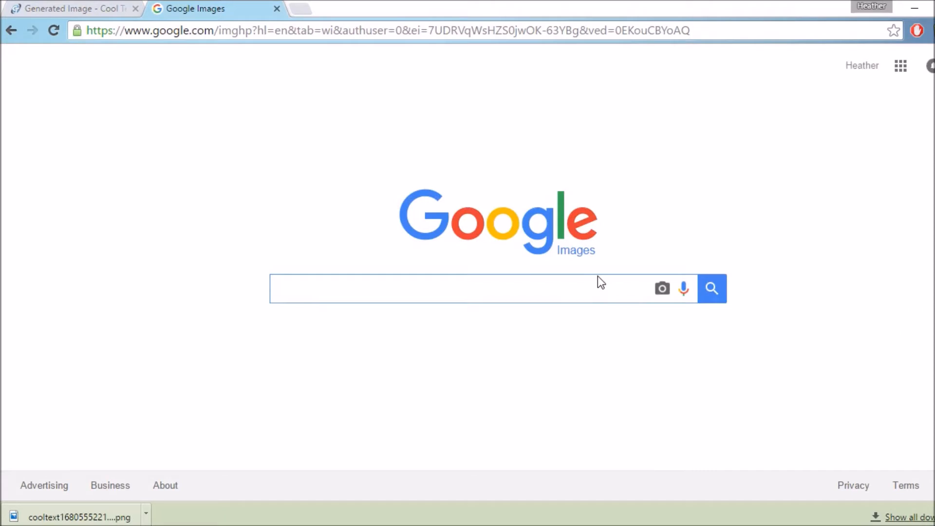
text(Cartoon hea)
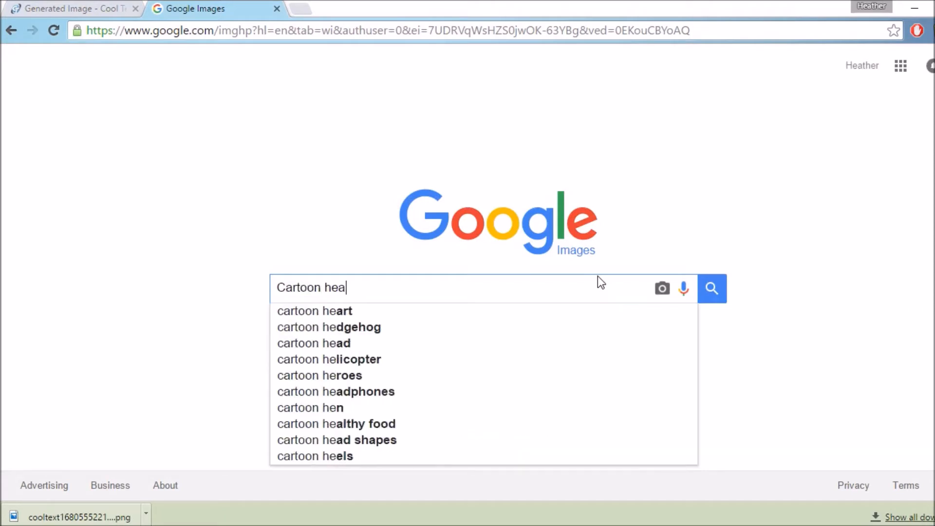
text(rt)
key(Return)
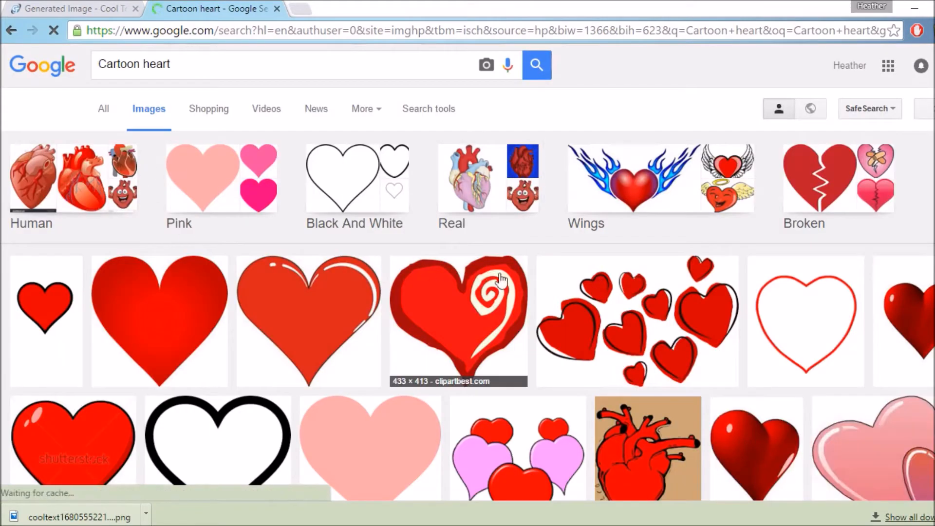
Save the red heart picture with the white spiral as "Intro Heart" in the Youtube Pictures Items folder and close its preview.
click(460, 347)
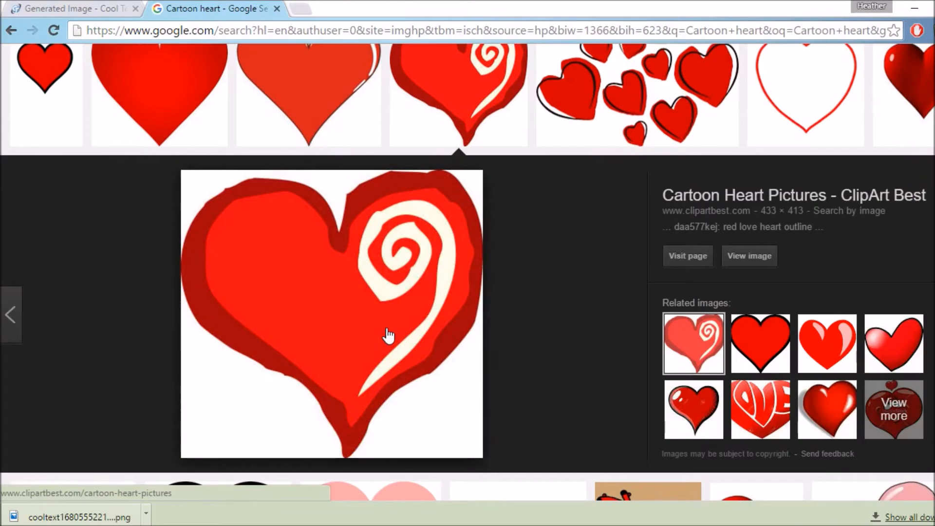
right_click(388, 335)
click(437, 216)
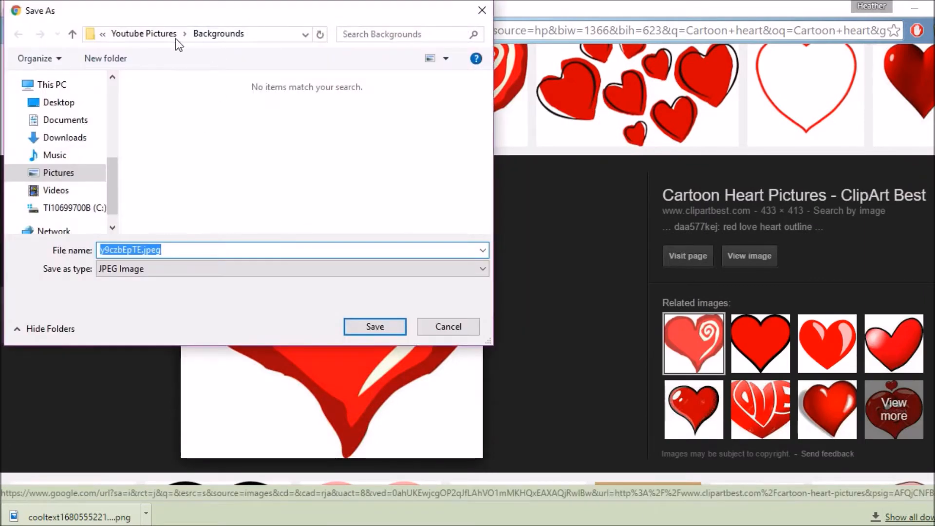
click(141, 34)
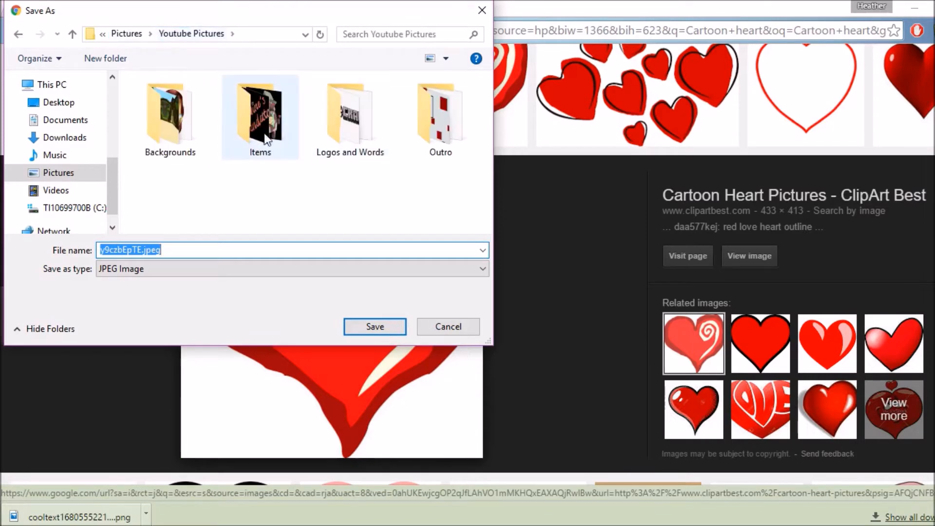
double_click(251, 119)
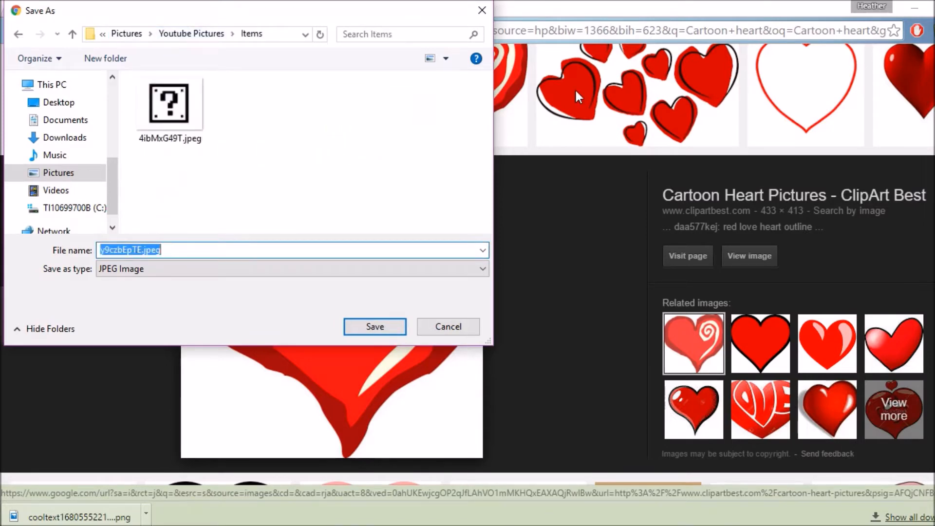
text(Intro Hea)
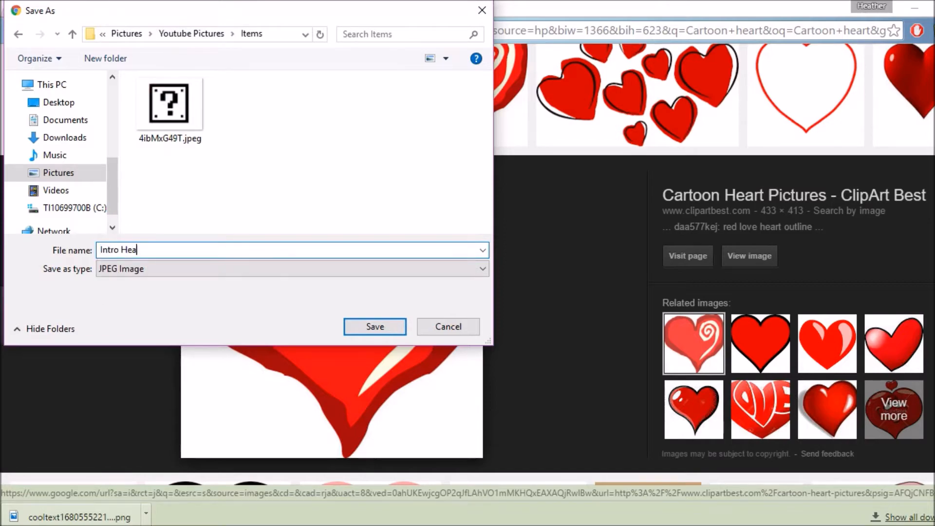
text(rt)
key(Return)
scroll(535, 193, up, 5)
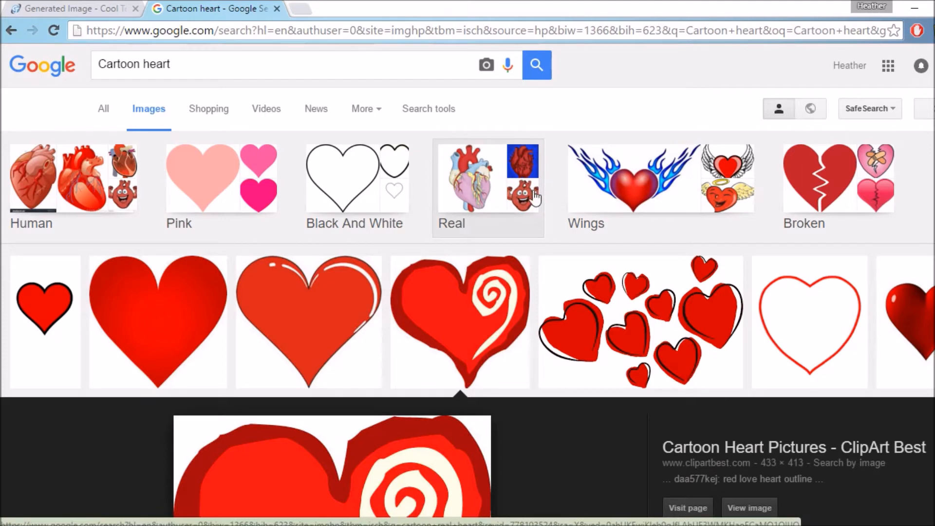
click(461, 322)
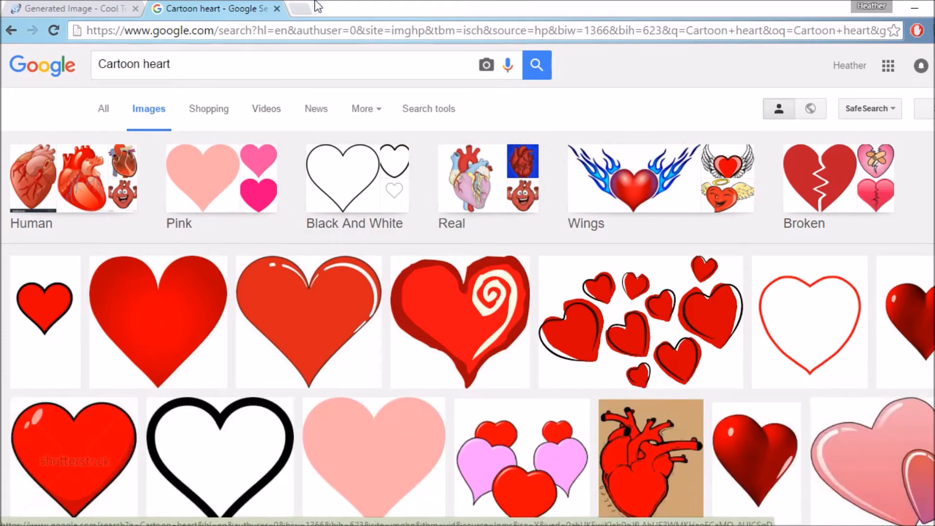
Open the Pixlr online photo editor in a new browser tab.
click(296, 10)
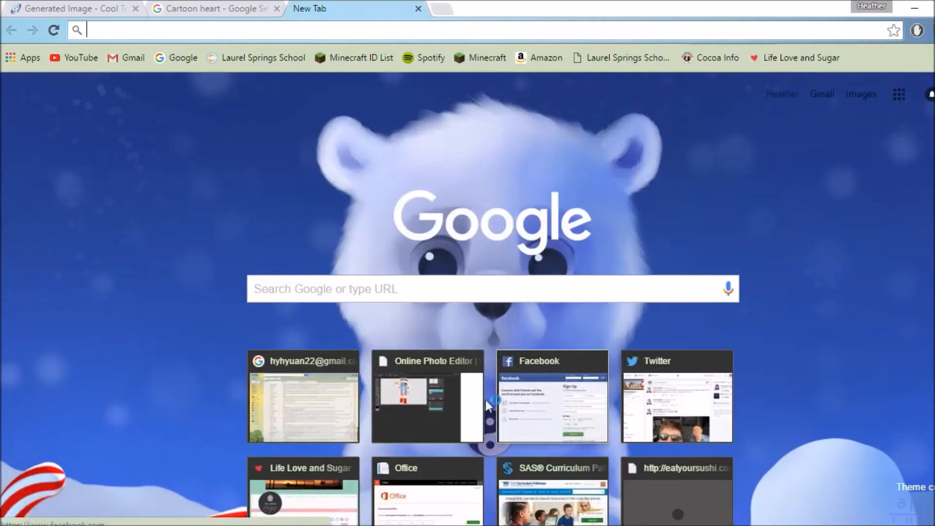
click(457, 388)
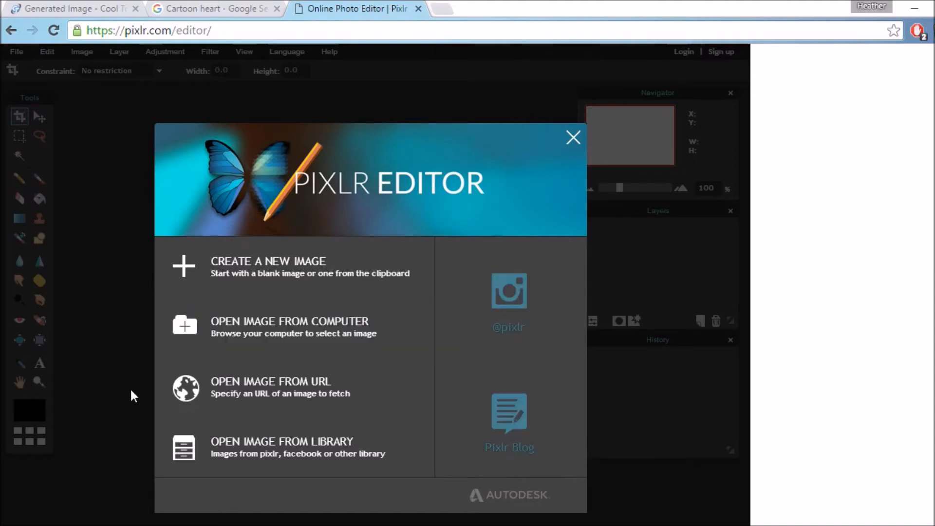
Open Intro Heart.jpeg from the Youtube Pictures Items folder on the computer.
click(188, 349)
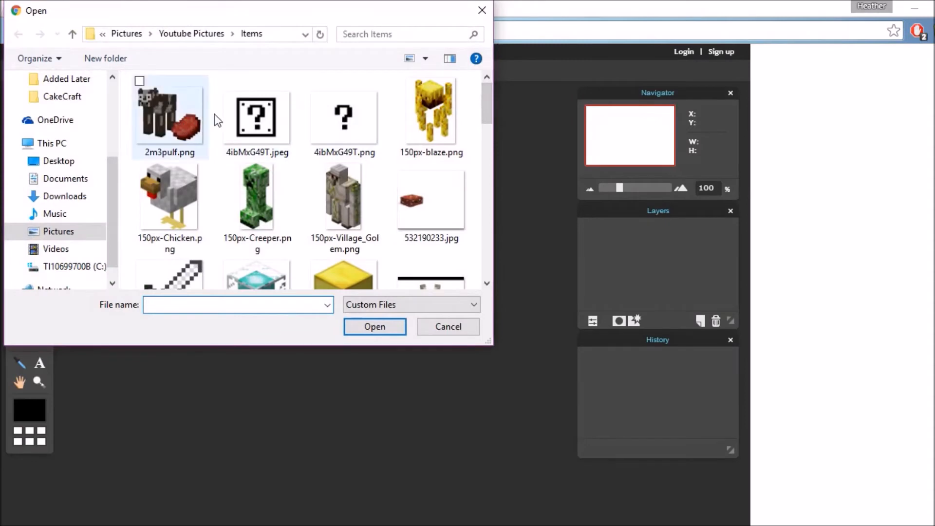
scroll(291, 167, down, 6)
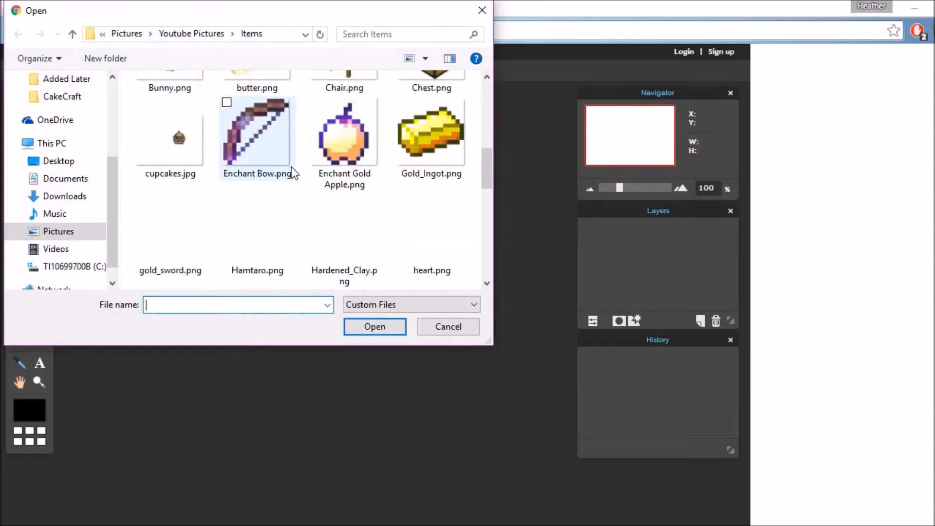
click(370, 149)
click(162, 248)
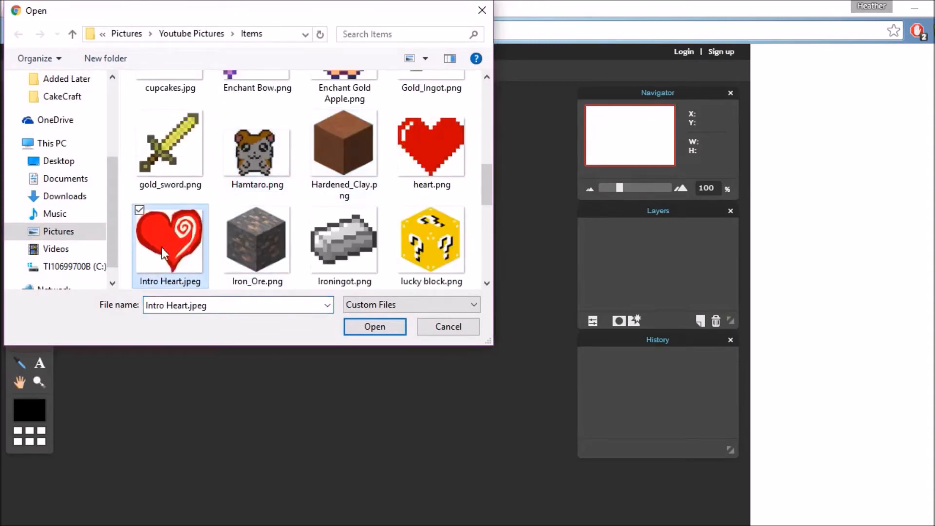
click(375, 326)
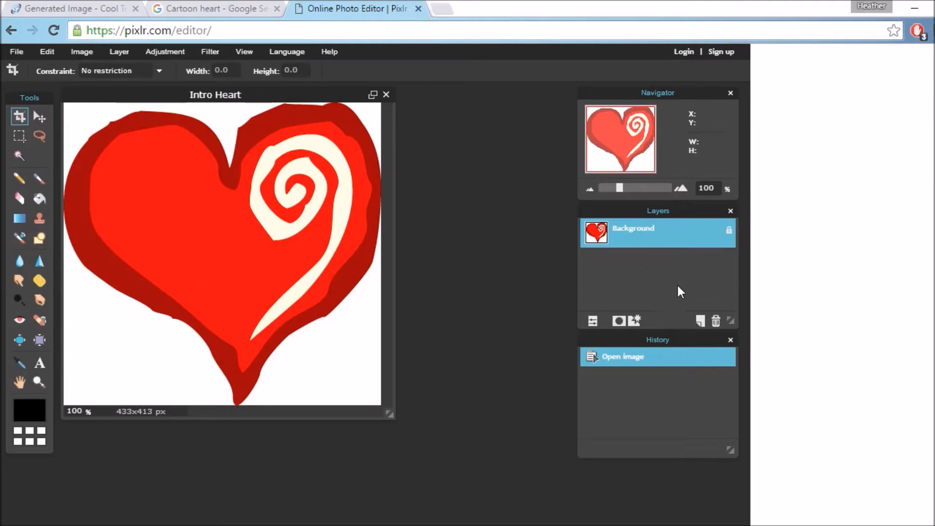
Add an empty layer, unlock the background heart layer, and place the empty layer beneath it.
click(700, 321)
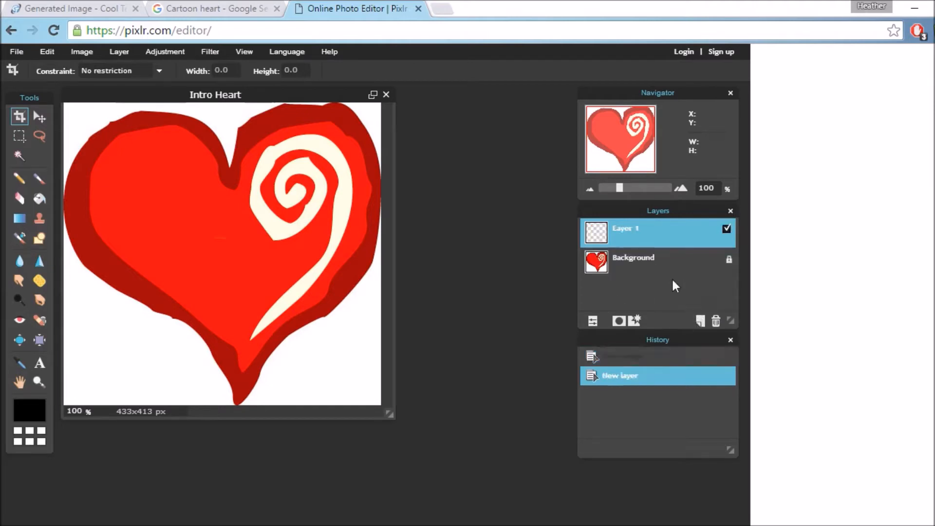
double_click(729, 261)
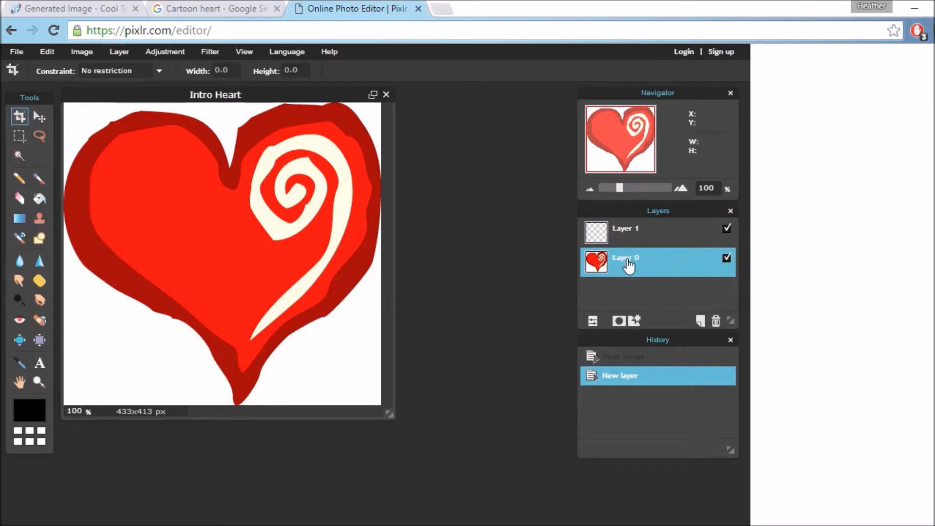
click(636, 235)
drag(637, 235, 639, 276)
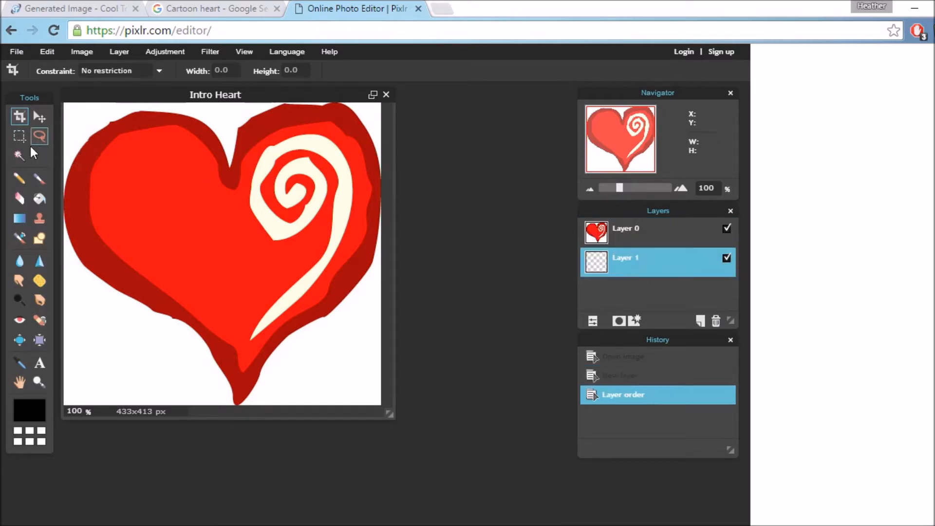
Select the white area below the heart's left side with the Wand tool and erase it with a 121-diameter brush.
click(20, 156)
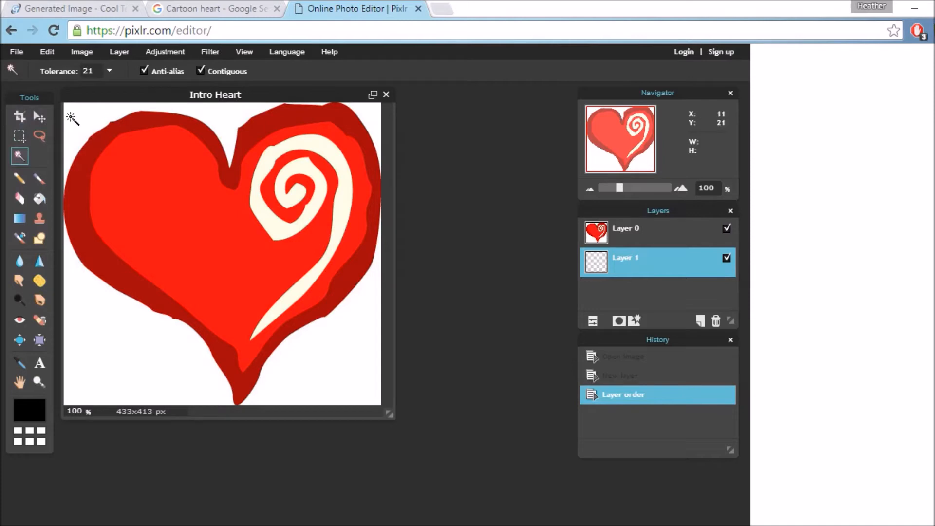
click(638, 232)
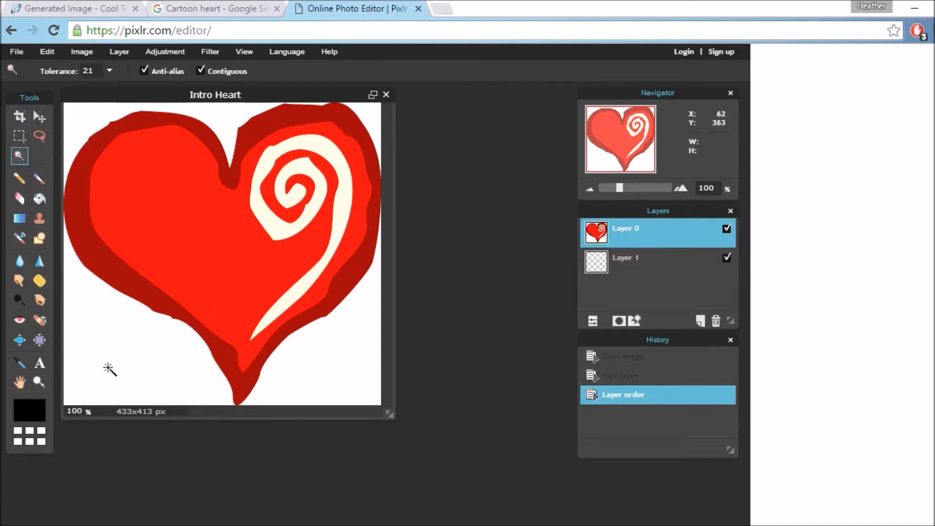
click(109, 370)
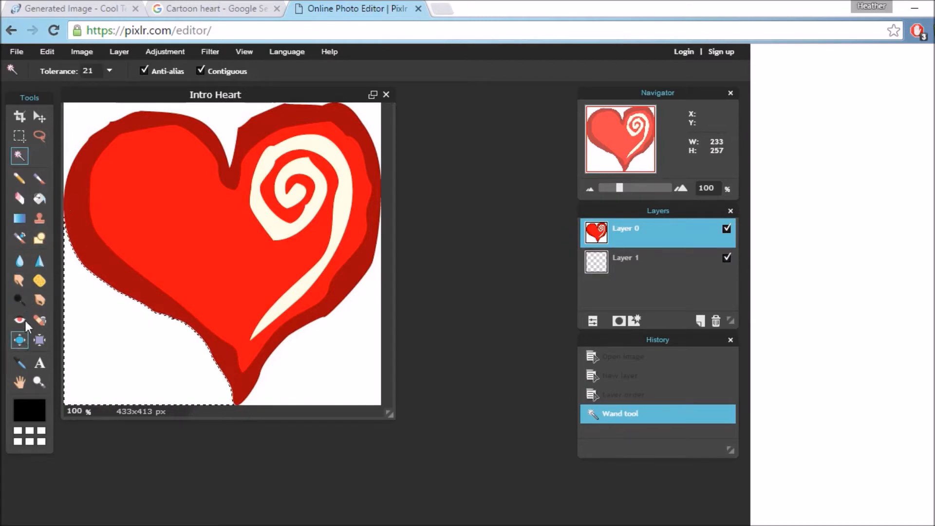
click(20, 199)
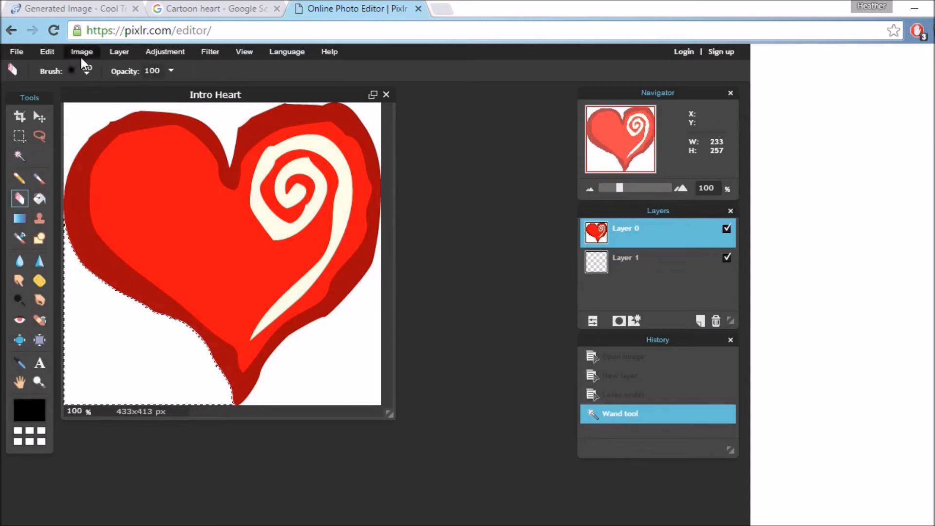
click(86, 71)
click(303, 111)
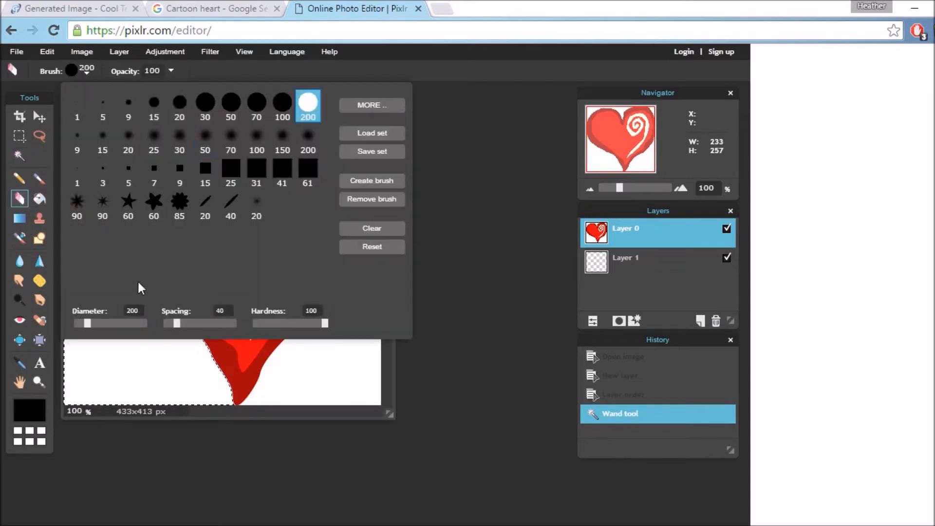
mouse_move(98, 324)
mouse_down()
mouse_move(156, 325)
mouse_move(82, 326)
mouse_up()
click(117, 362)
mouse_move(117, 362)
mouse_down()
mouse_move(106, 336)
mouse_move(167, 380)
mouse_move(210, 375)
mouse_move(103, 310)
mouse_move(219, 448)
mouse_up()
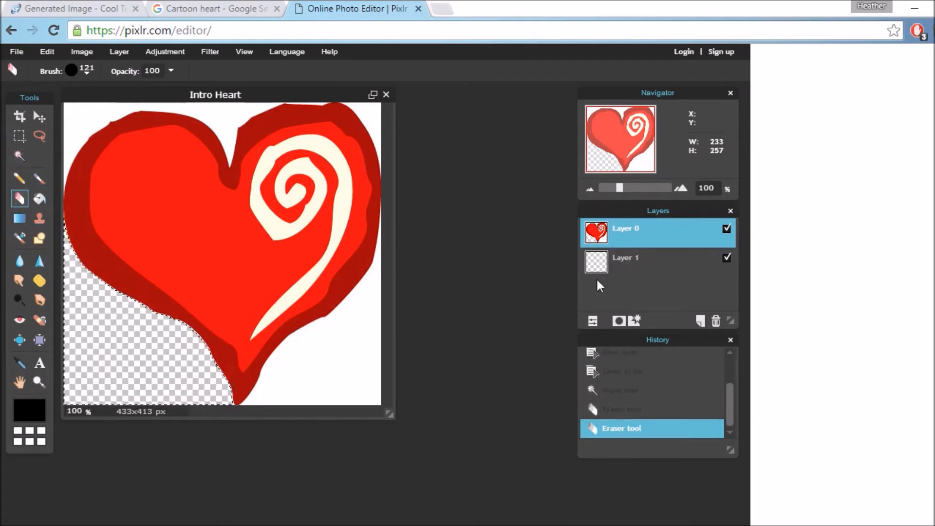
Select and erase the remaining white areas above the heart and below its right side.
click(19, 155)
click(90, 117)
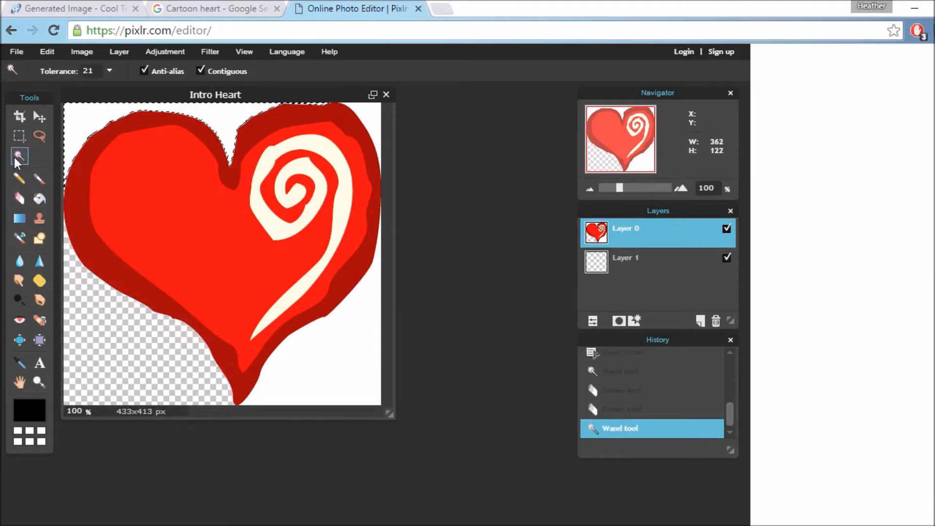
click(19, 198)
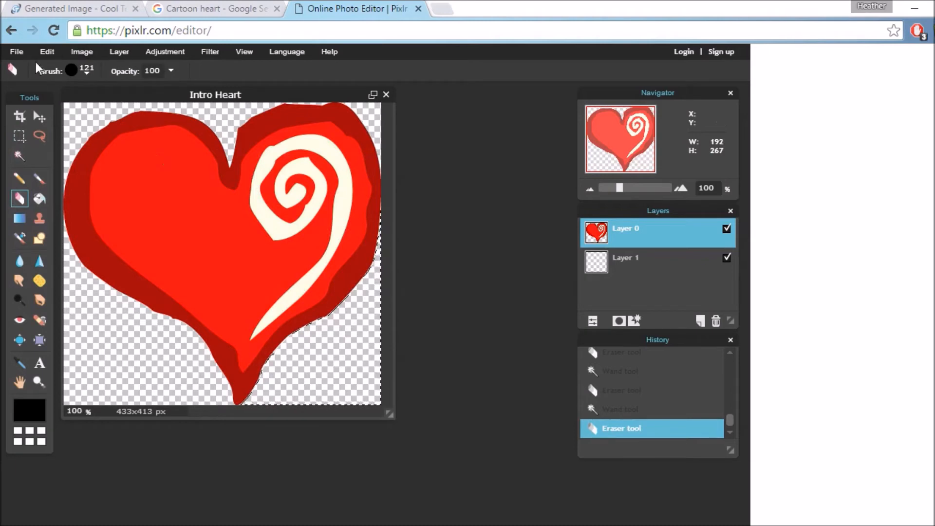
Save the heart to the Items folder as Intro Heart.png in the transparent, full-quality PNG format.
click(16, 52)
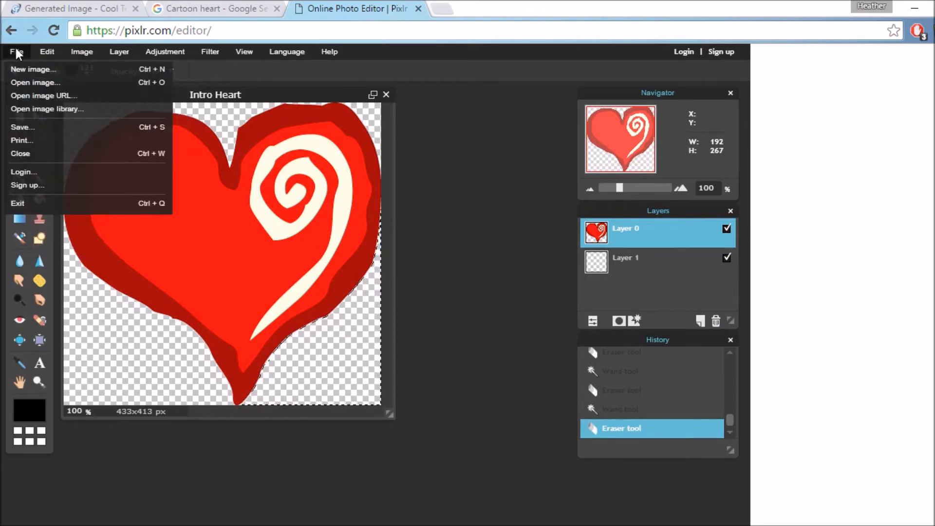
click(22, 127)
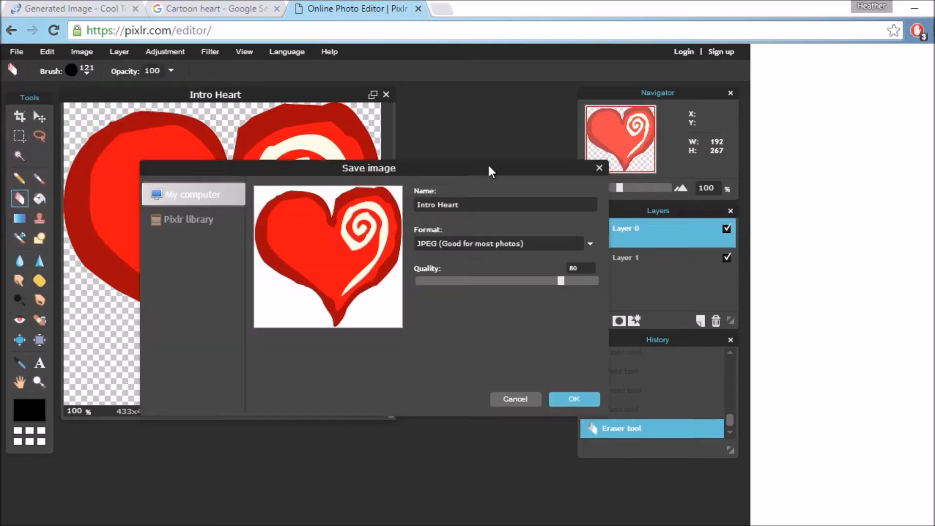
click(473, 242)
click(460, 273)
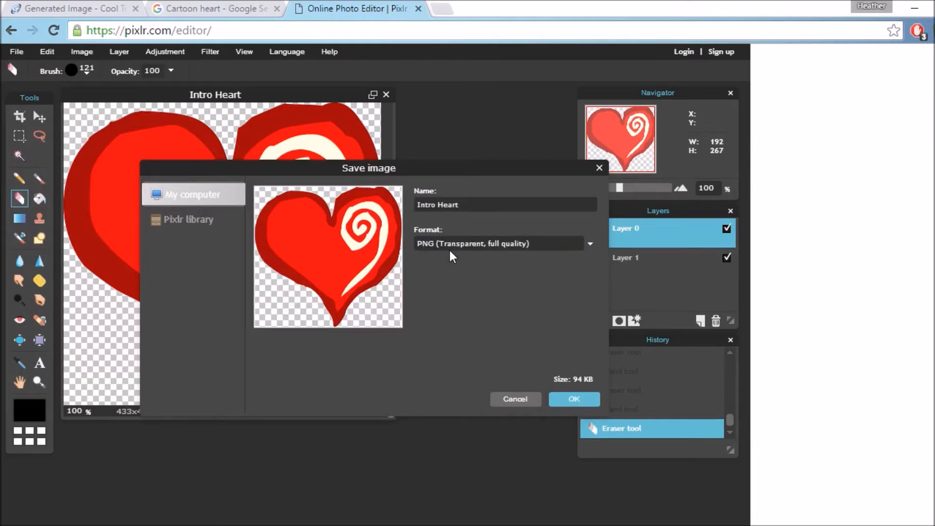
click(562, 403)
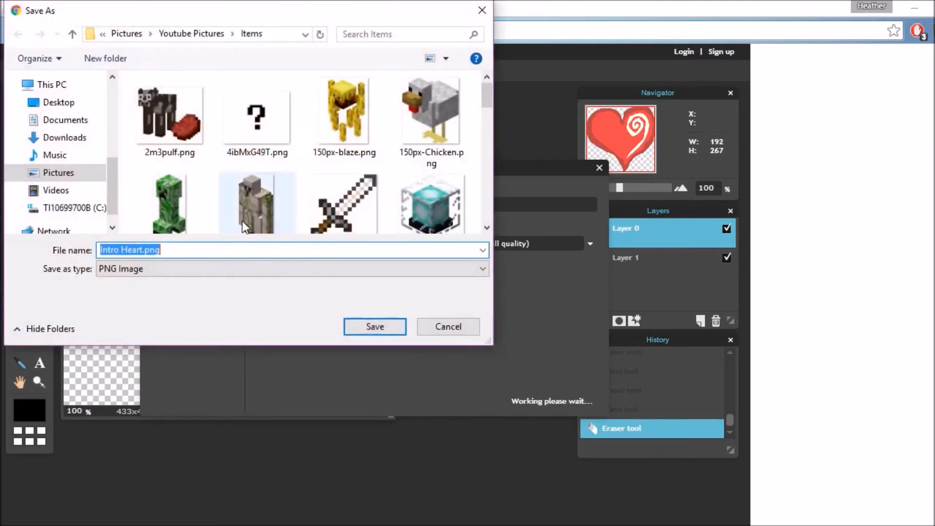
click(398, 335)
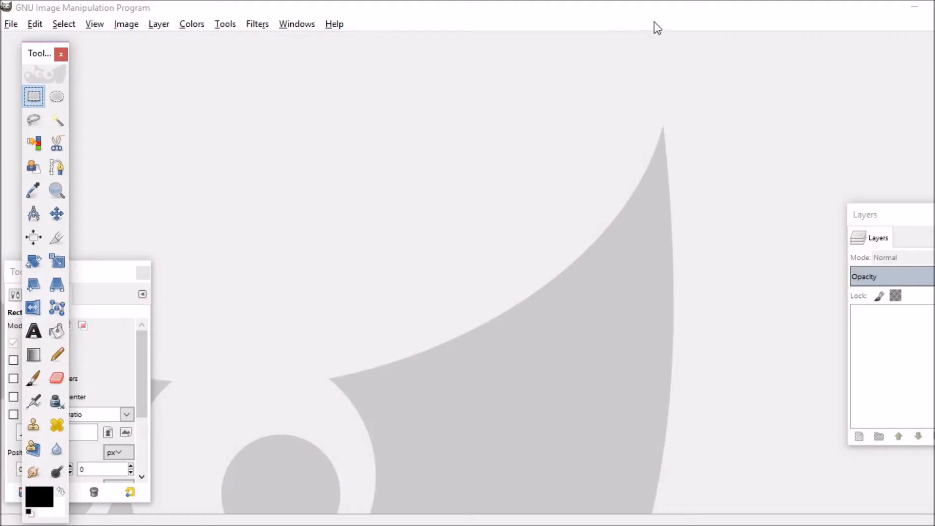
Open the new image settings in GIMP.
right_click(422, 233)
mouse_move(445, 251)
click(553, 250)
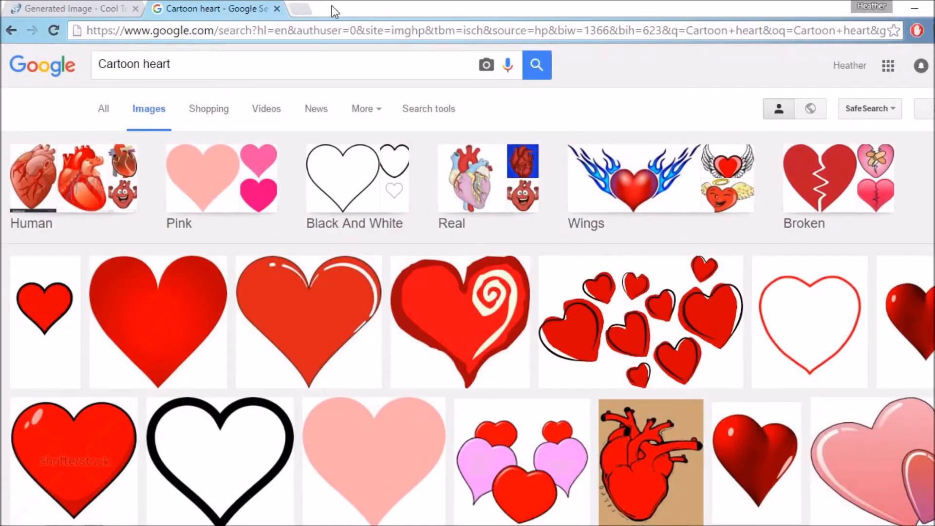
Switch to Chrome, search Google for "1080p resolution" in a new tab, and close that tab after reading the dimensions.
click(303, 9)
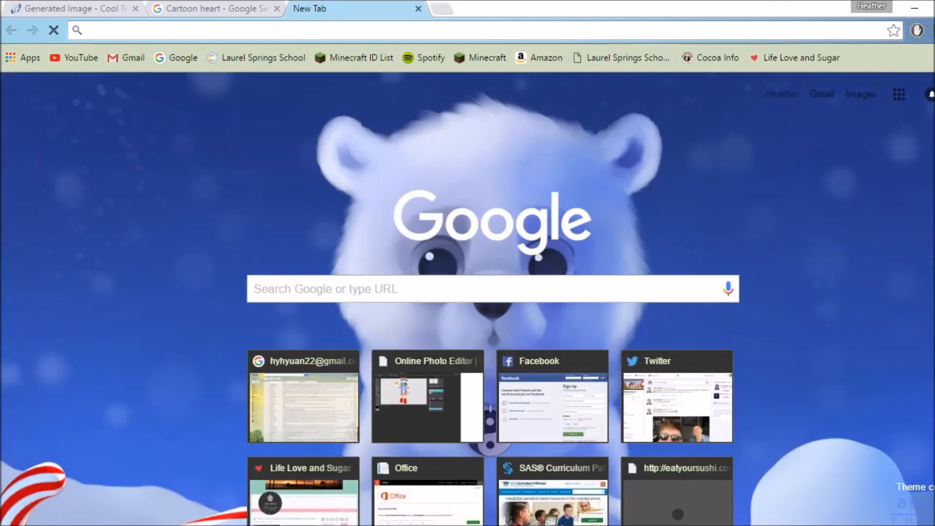
text(10)
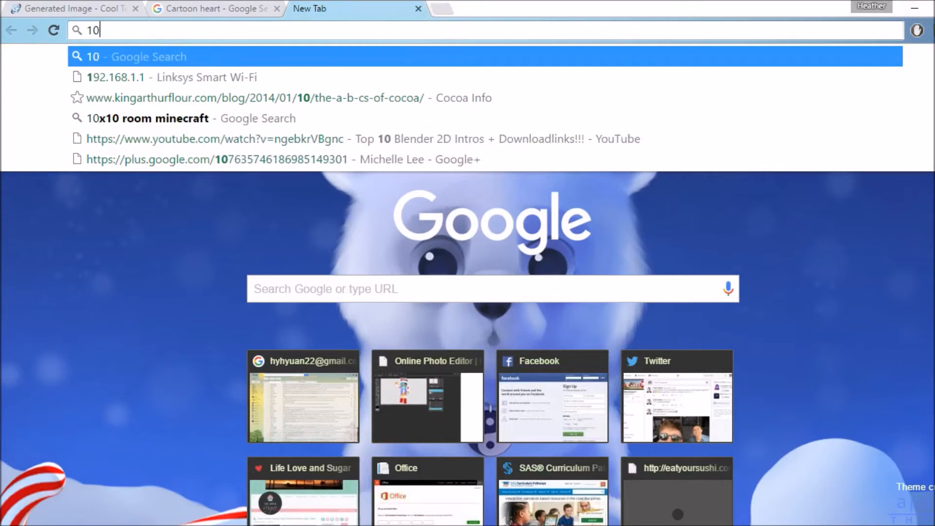
text(80p resolution)
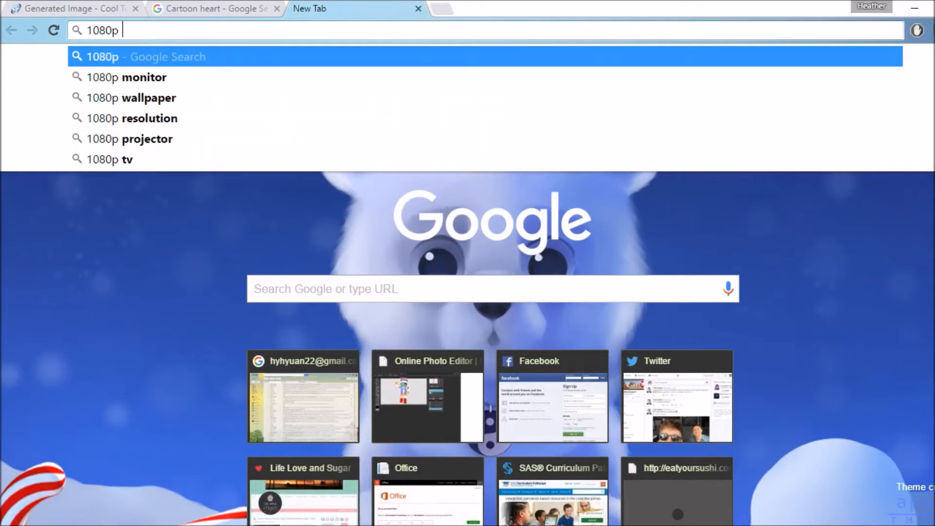
key(Return)
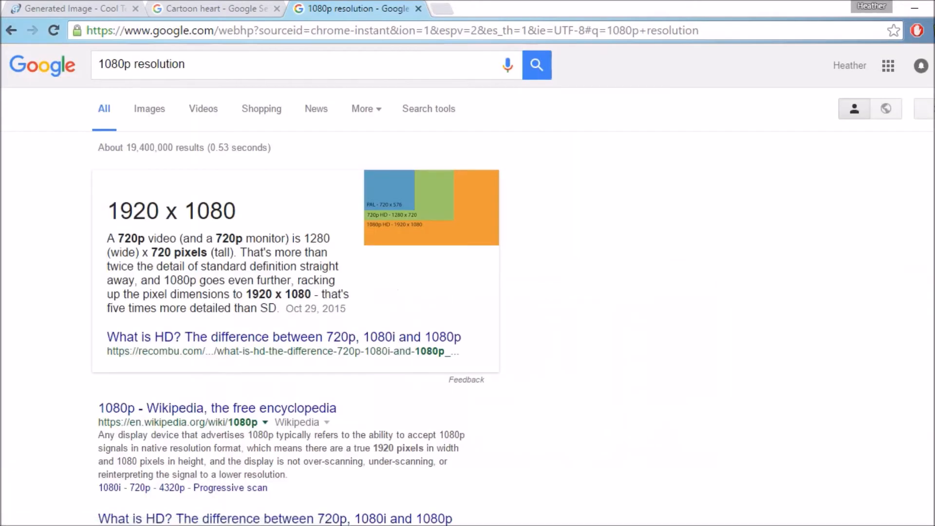
click(417, 8)
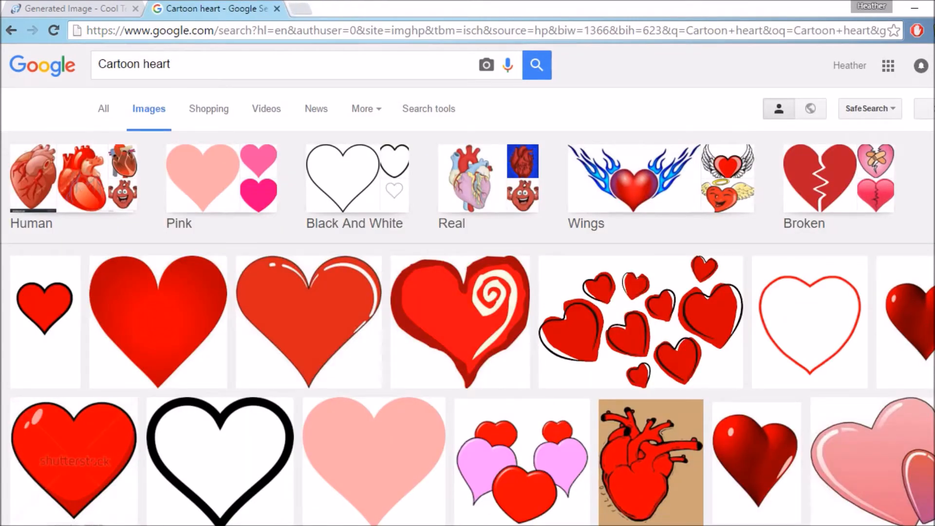
Return to GIMP and create a new image 1920 px wide and 1080 px high.
click(668, 471)
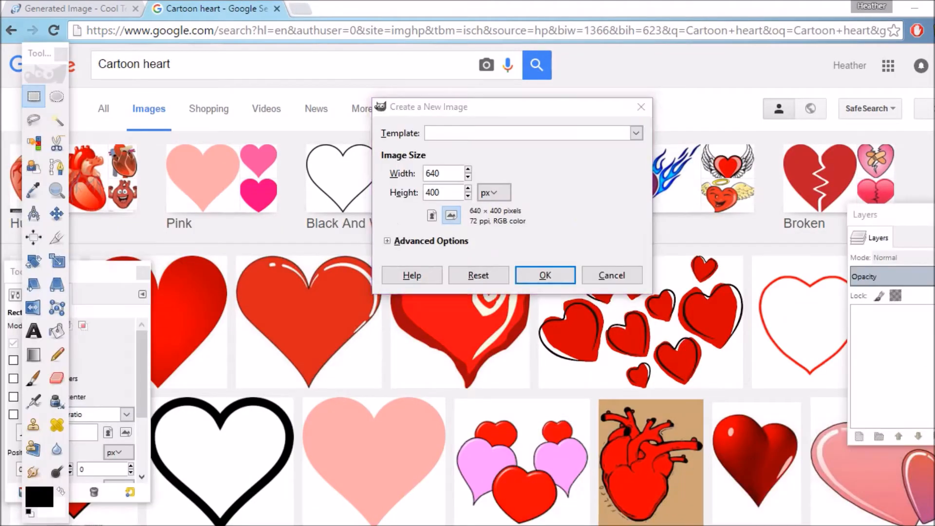
click(915, 8)
text(1920)
key(Tab)
text(1080)
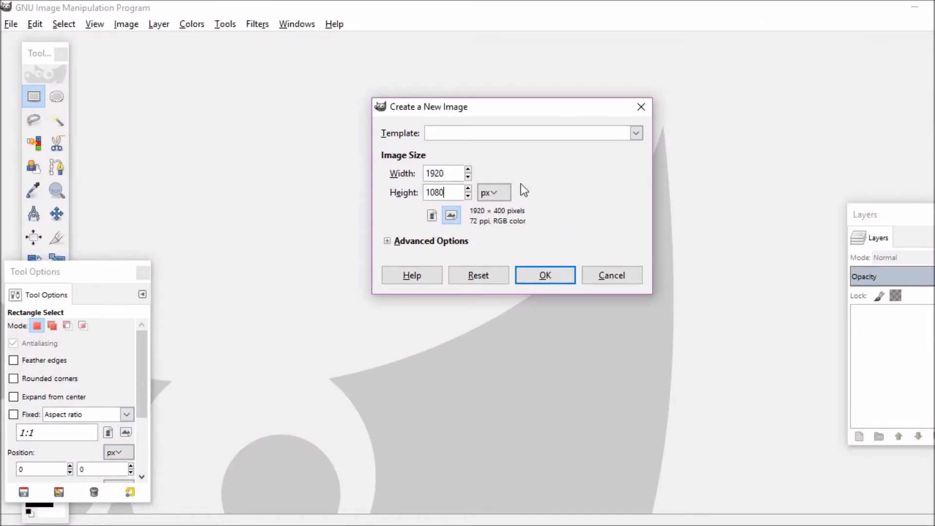
click(528, 280)
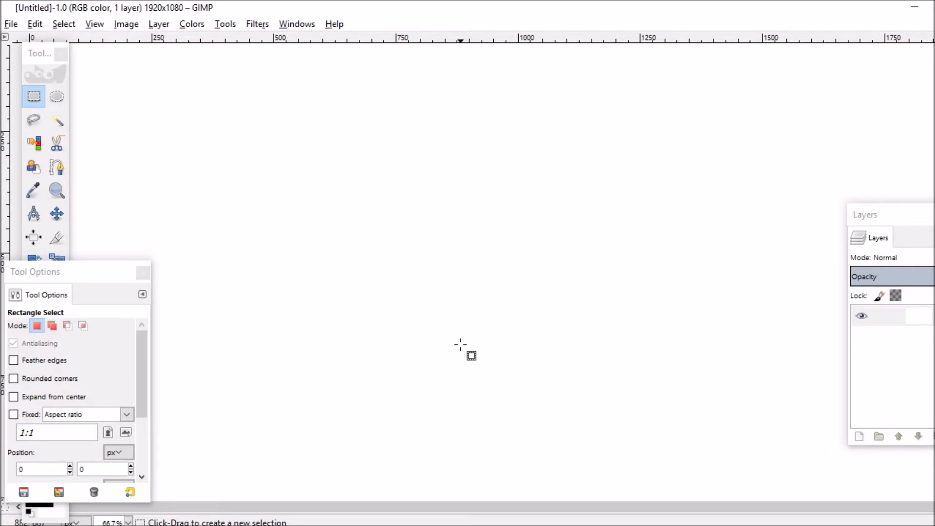
Set the foreground color to the light purple c973dc.
key(minus)
key(minus)
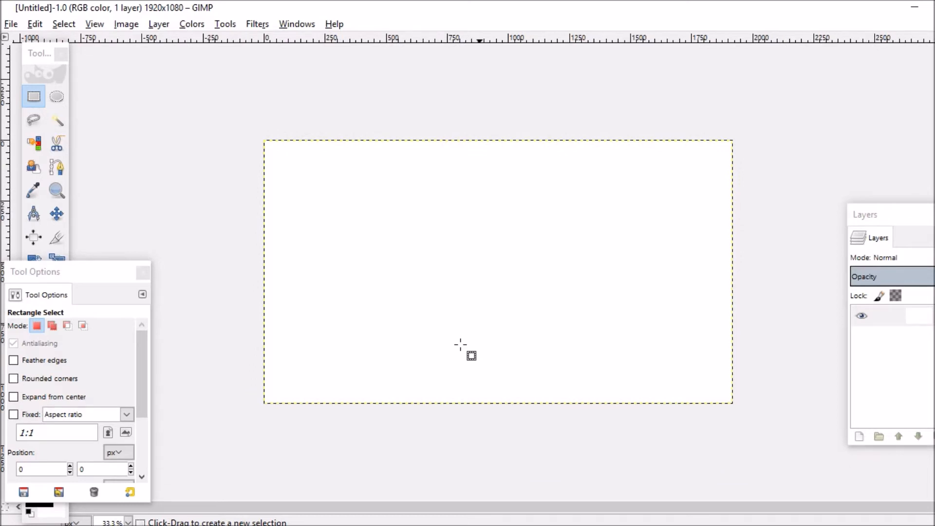
click(40, 57)
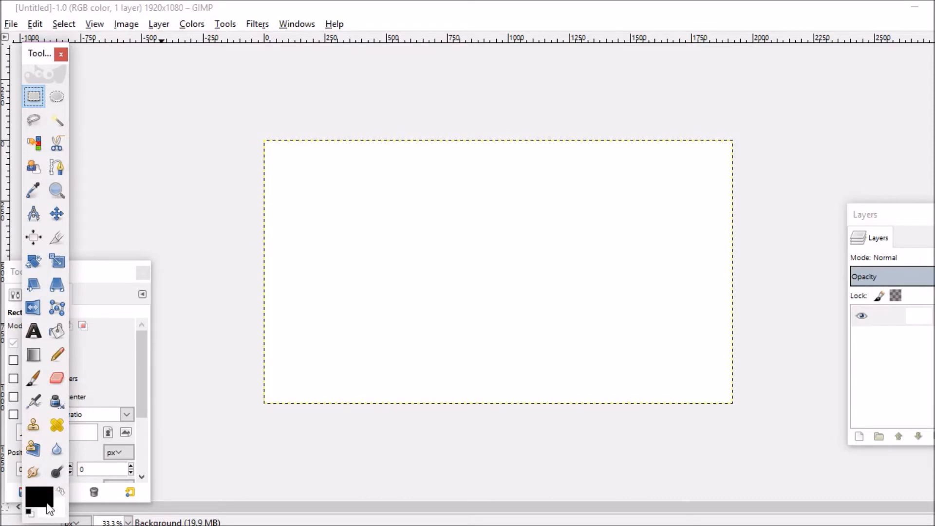
click(51, 490)
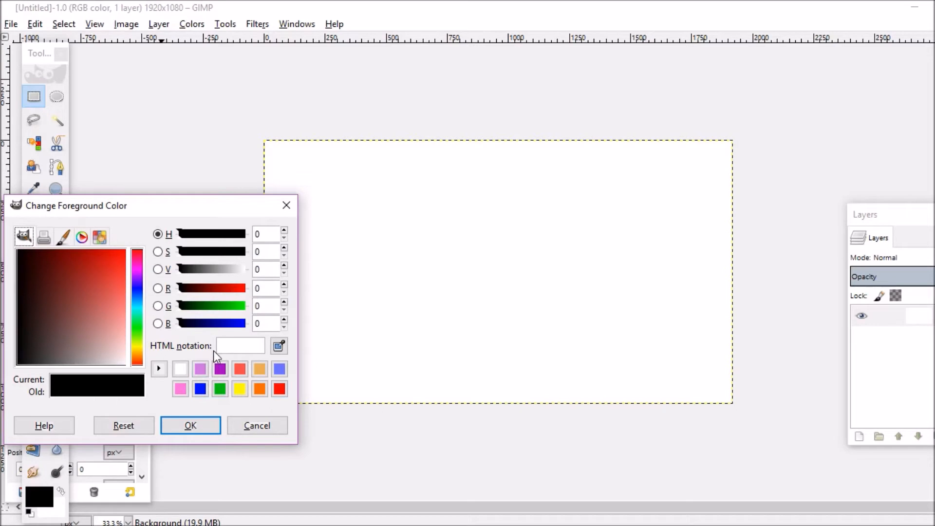
click(200, 371)
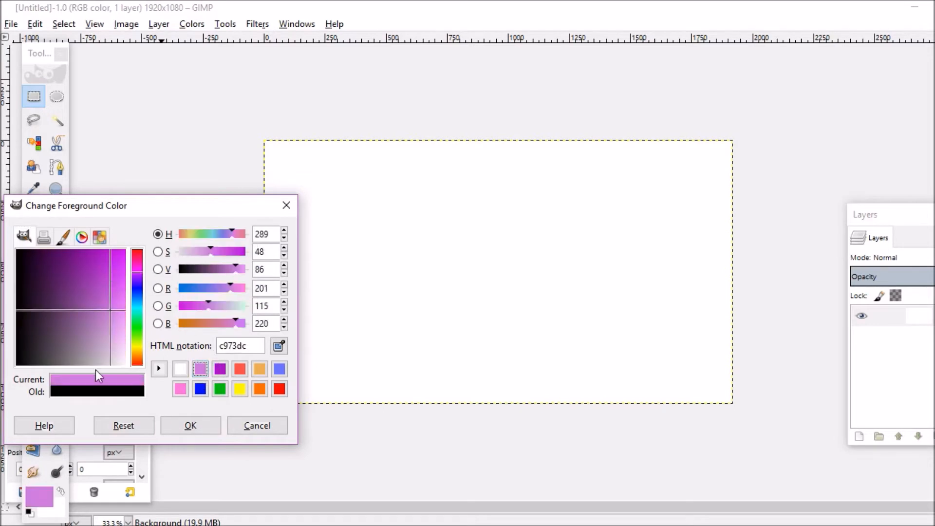
click(195, 431)
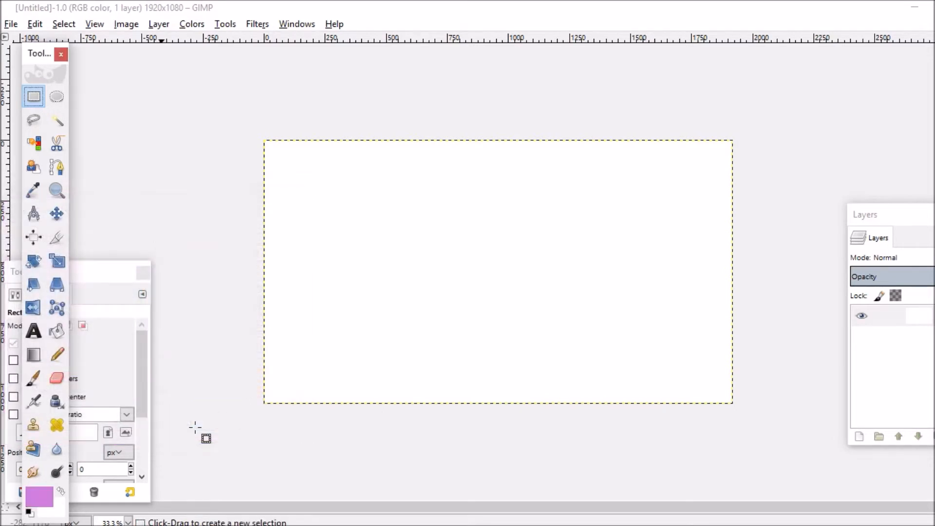
Fill the whole canvas with the light purple foreground color c973dc using Bucket Fill.
click(47, 498)
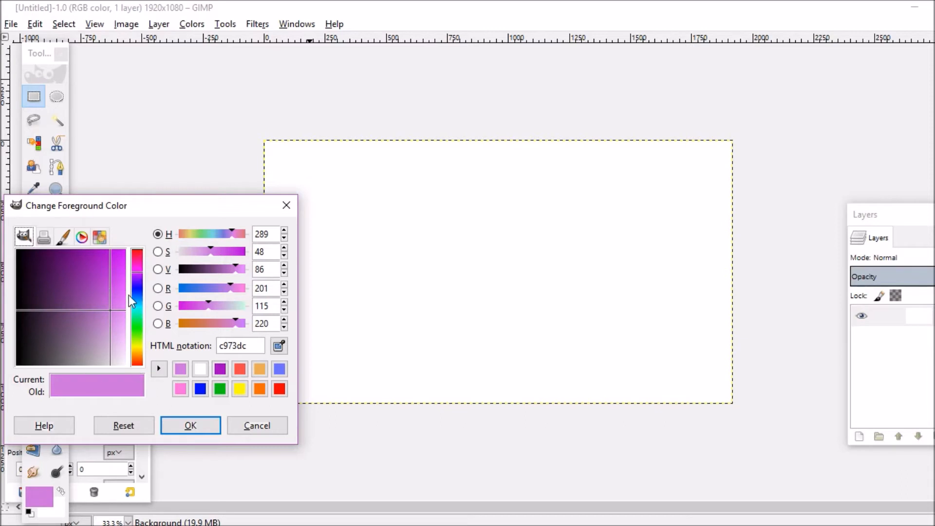
click(191, 427)
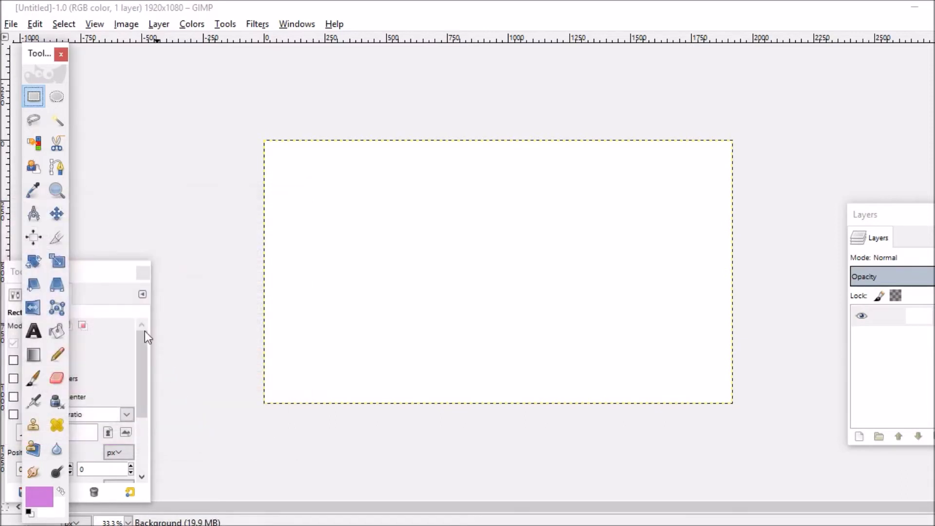
click(62, 332)
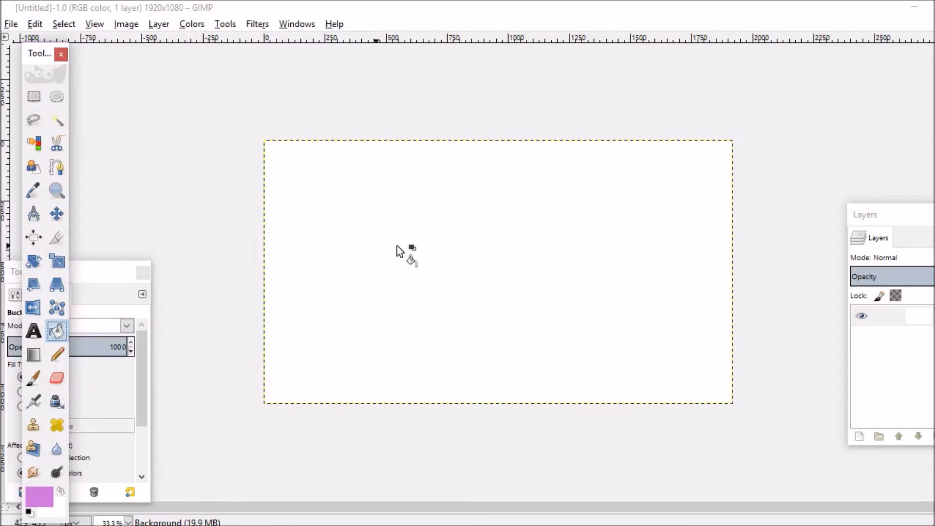
click(533, 233)
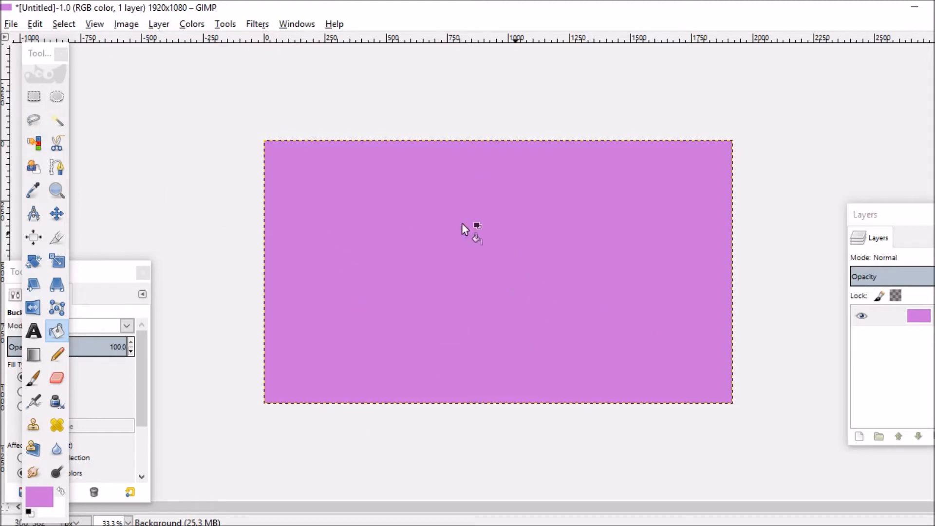
Start exporting the purple background and choose the Backgrounds folder inside Youtube Pictures as the destination.
click(11, 24)
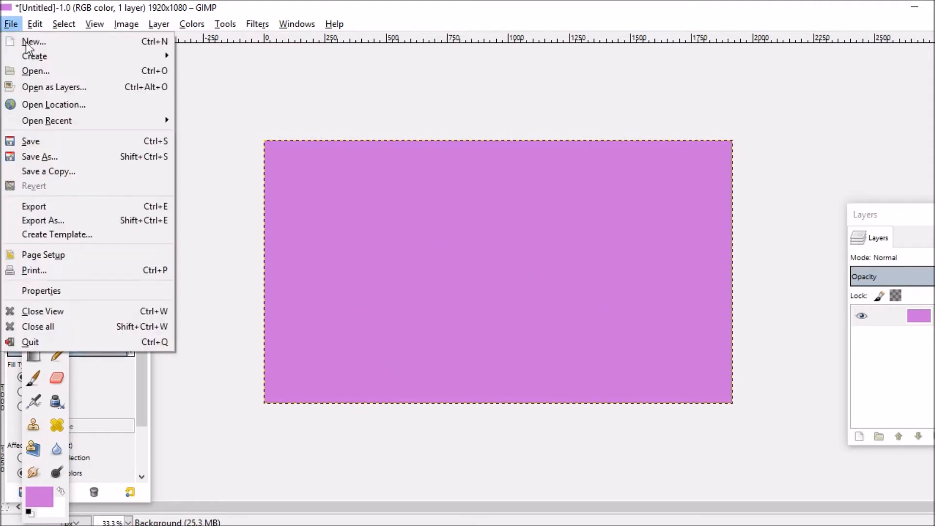
click(21, 211)
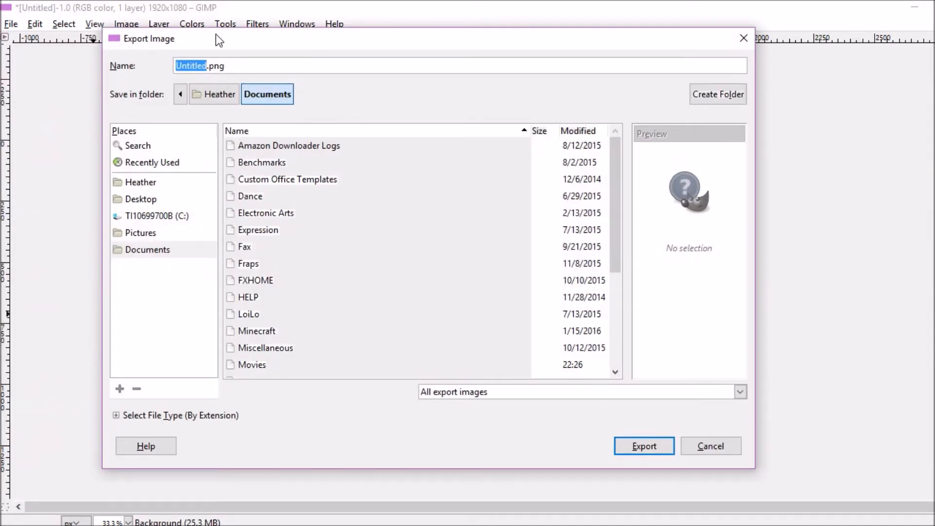
scroll(309, 235, down, 4)
scroll(309, 235, down, 2)
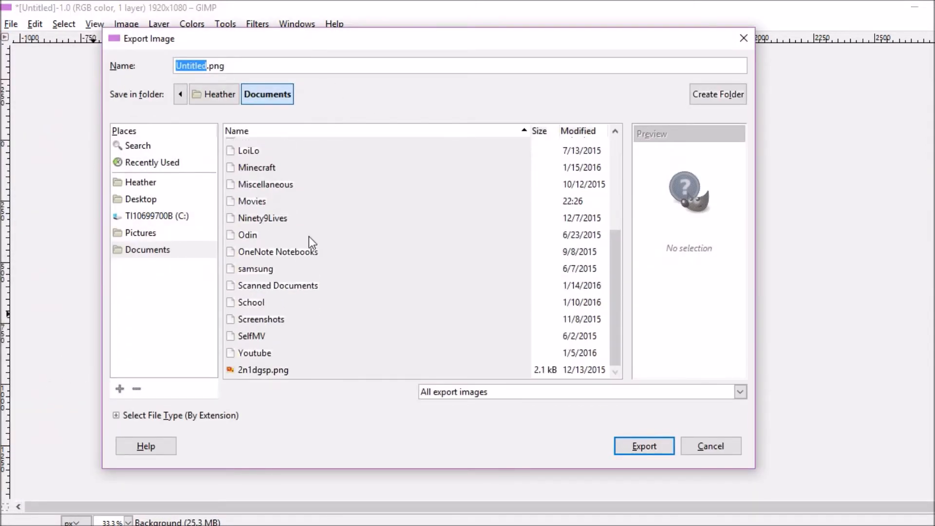
click(155, 234)
double_click(247, 245)
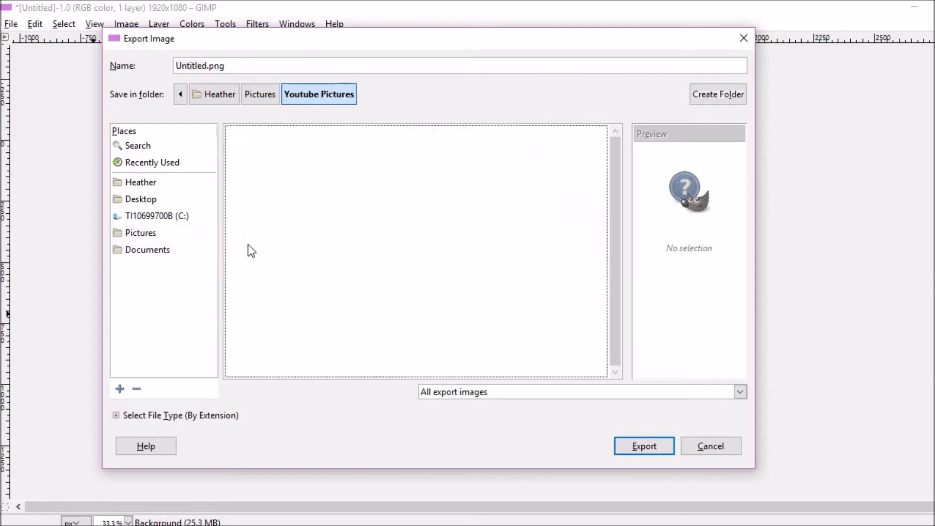
double_click(264, 150)
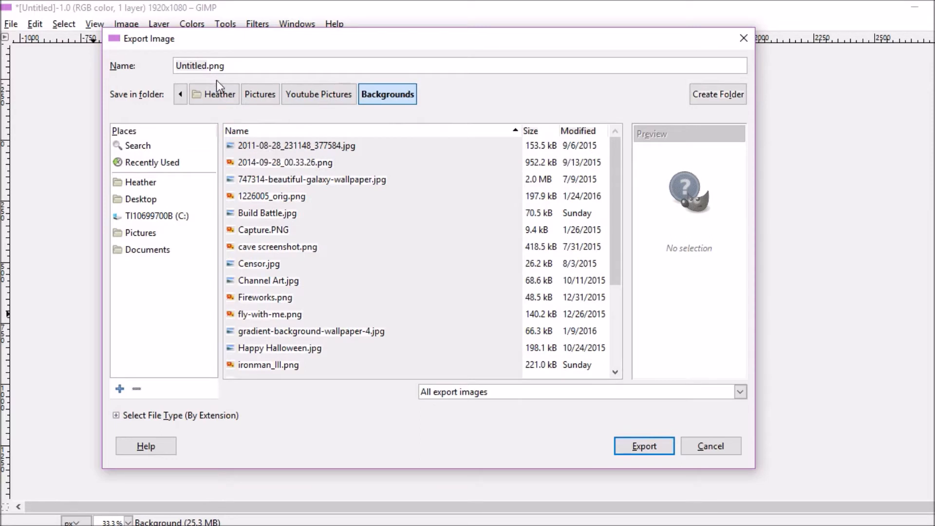
Name the export "Intro Background Tutorial.png" and export it as a PNG with compression level 9.
drag(210, 65, 224, 66)
double_click(191, 65)
text(Intro )
text(Background )
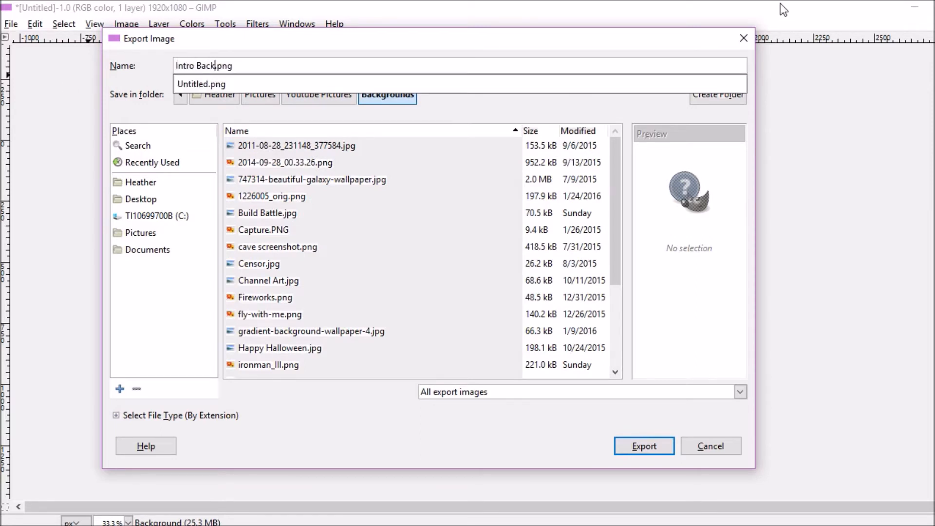
text(Tutorial)
key(Return)
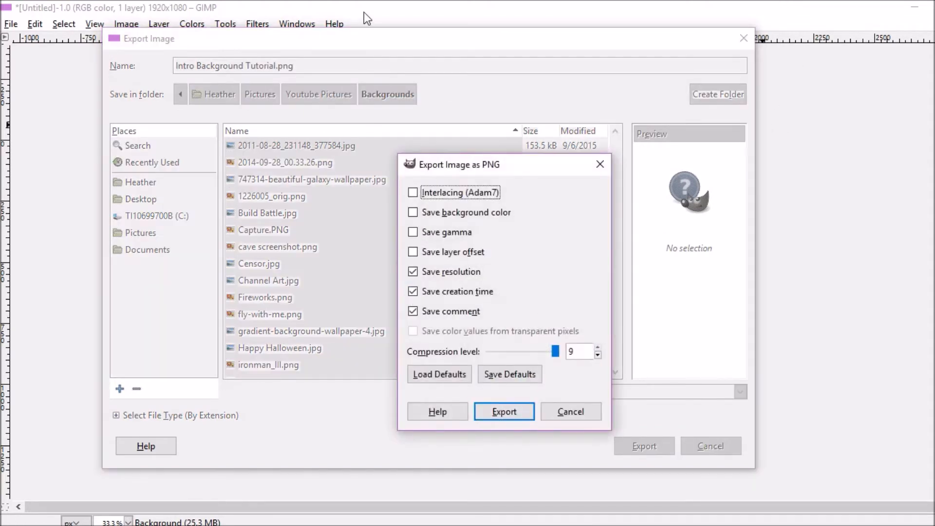
click(499, 407)
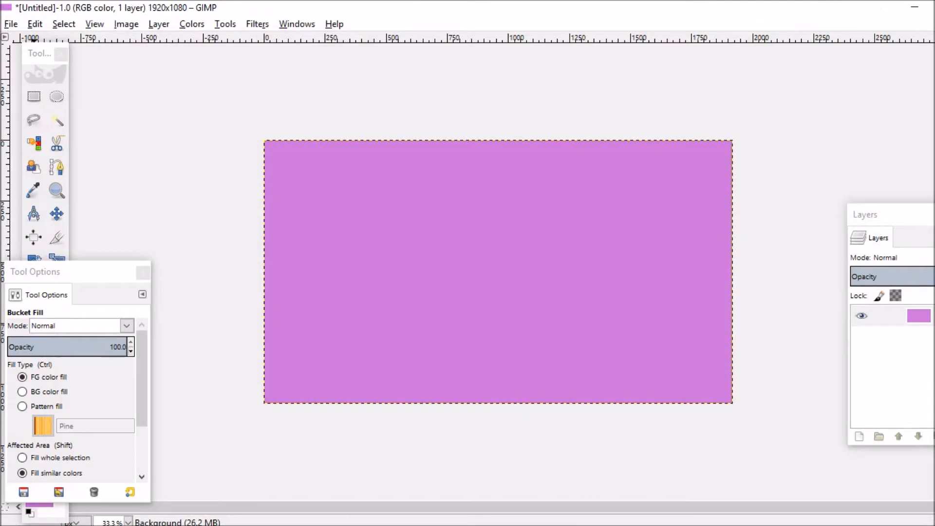
Close the purple background image without saving it and maximize the empty image window again.
click(933, 7)
click(532, 376)
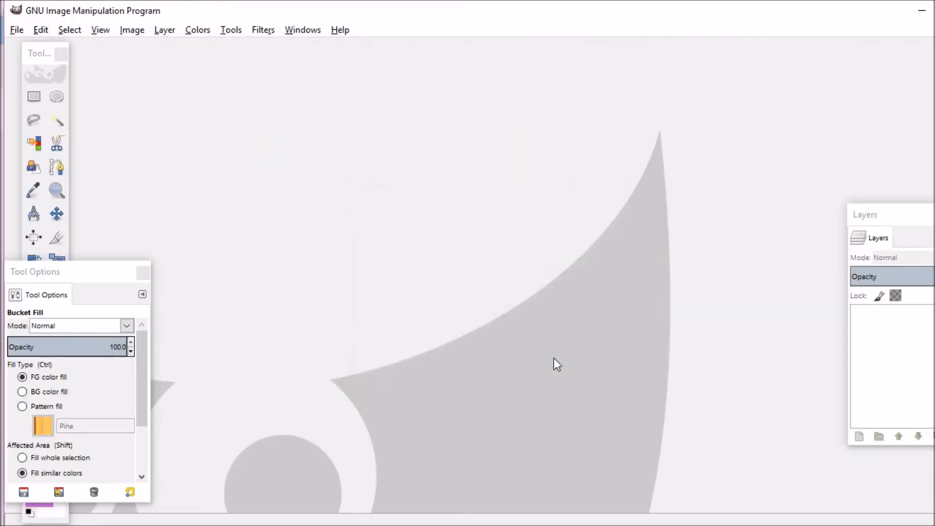
drag(239, 12, 242, 1)
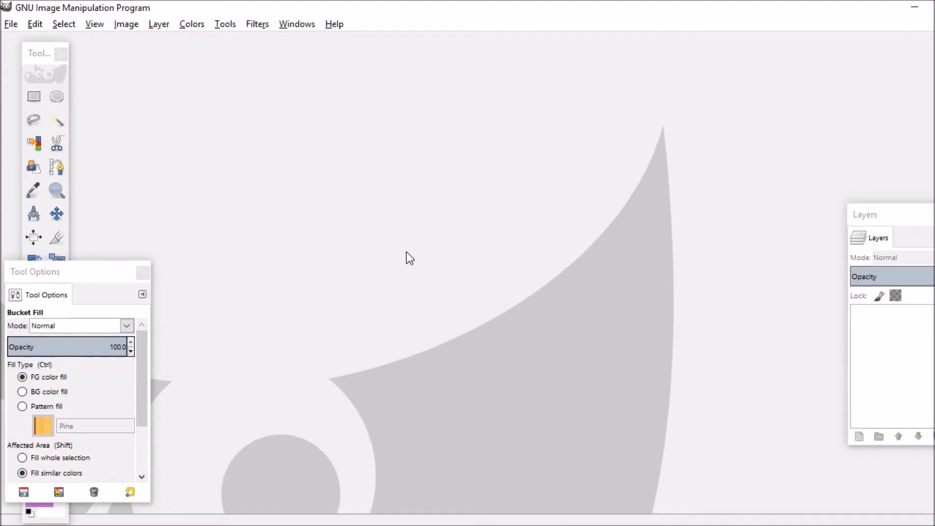
click(11, 25)
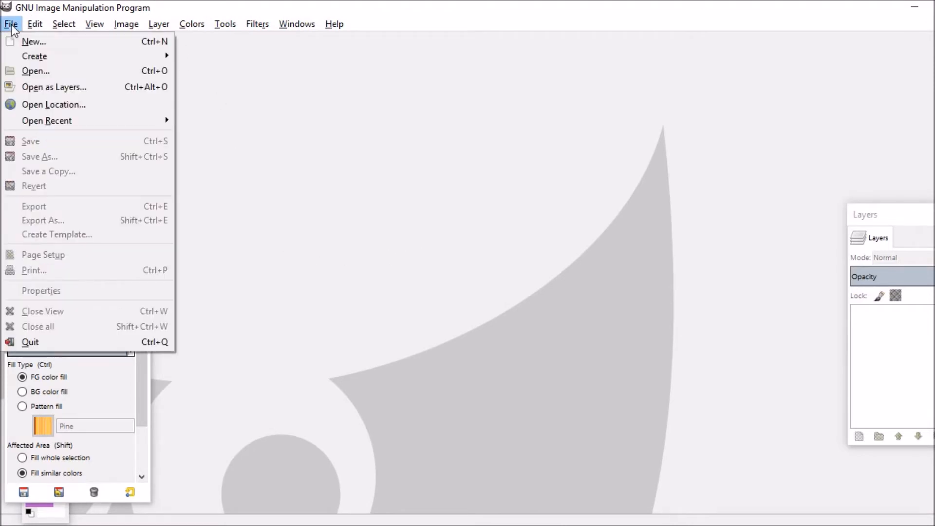
click(34, 74)
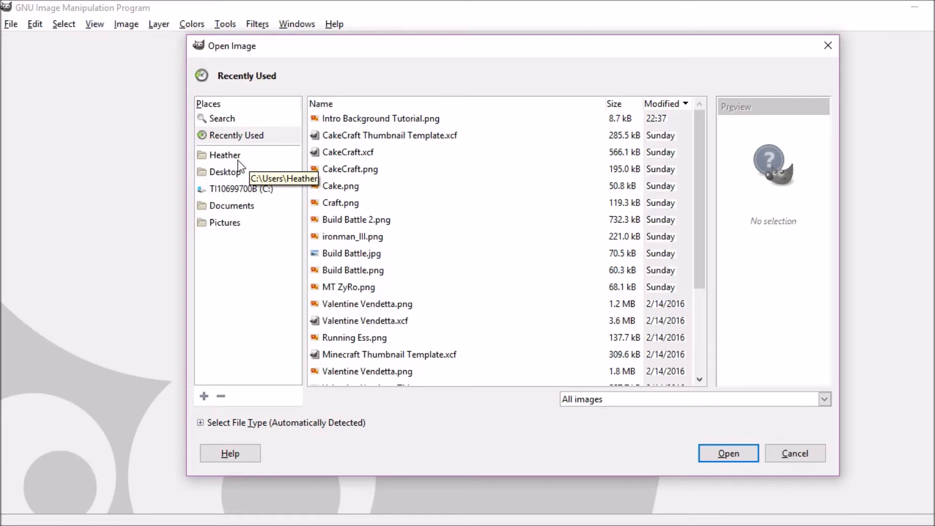
click(233, 204)
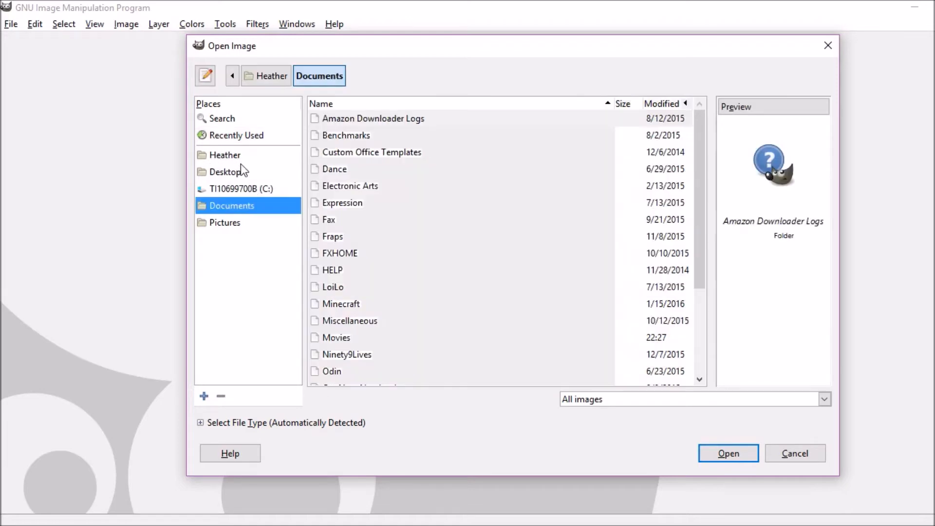
click(240, 156)
click(239, 172)
click(236, 189)
click(234, 205)
click(227, 224)
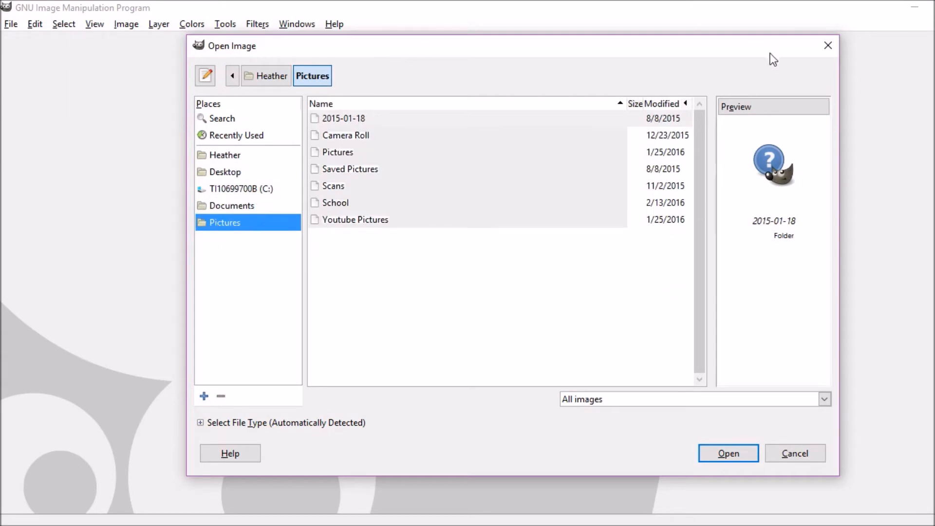
click(827, 45)
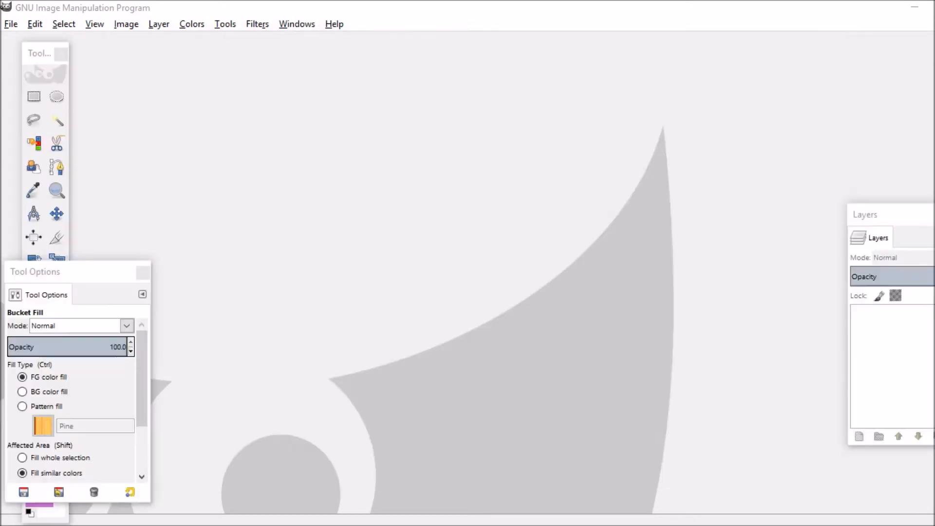
Open the Downloads folder in File Explorer and display its files as large thumbnails.
key(super+e)
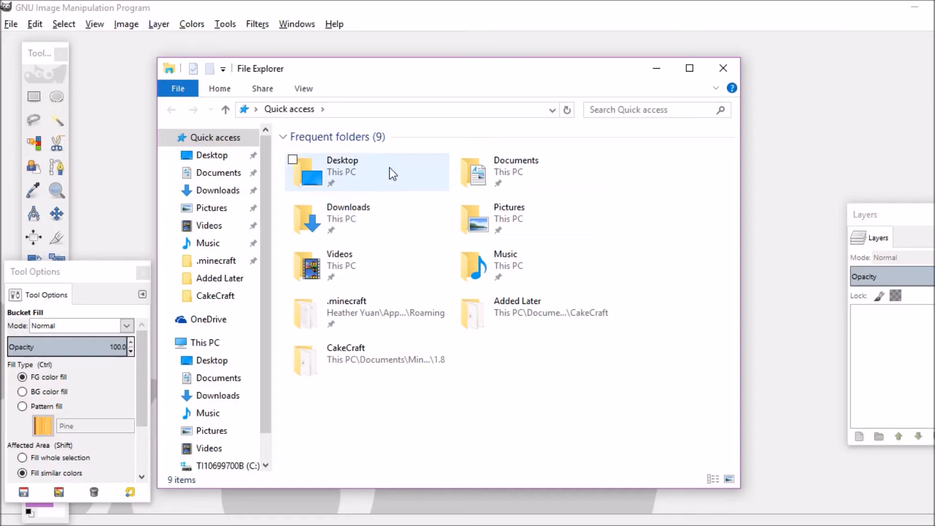
double_click(364, 218)
scroll(489, 209, down, 6)
scroll(489, 209, down, 4)
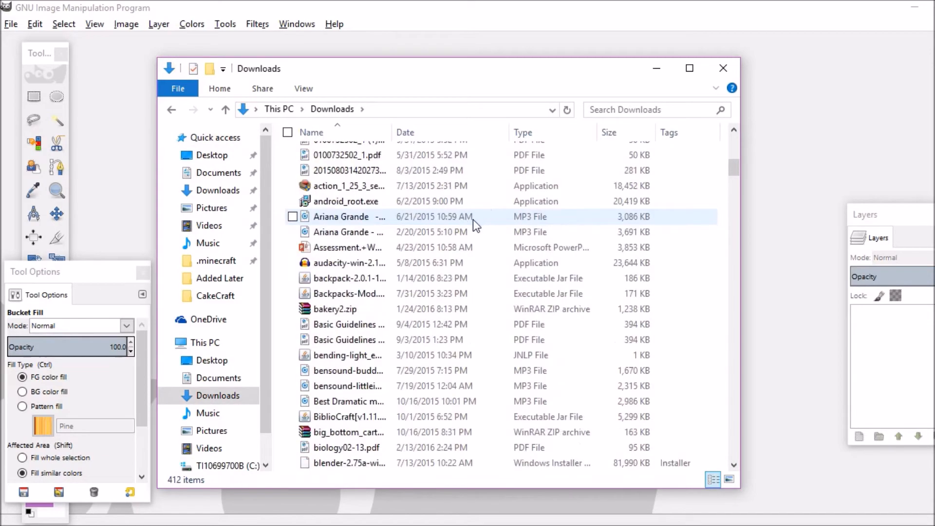
scroll(475, 218, up, 8)
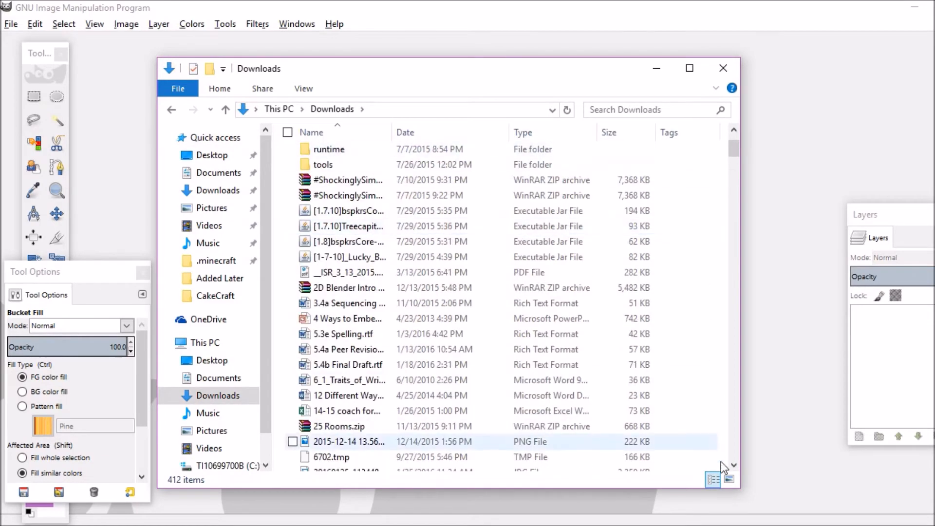
click(730, 480)
Find the "Insert Channel Name" logo cooltext168055522111226.png in Downloads and open it in GIMP.
scroll(469, 273, down, 8)
scroll(470, 273, down, 6)
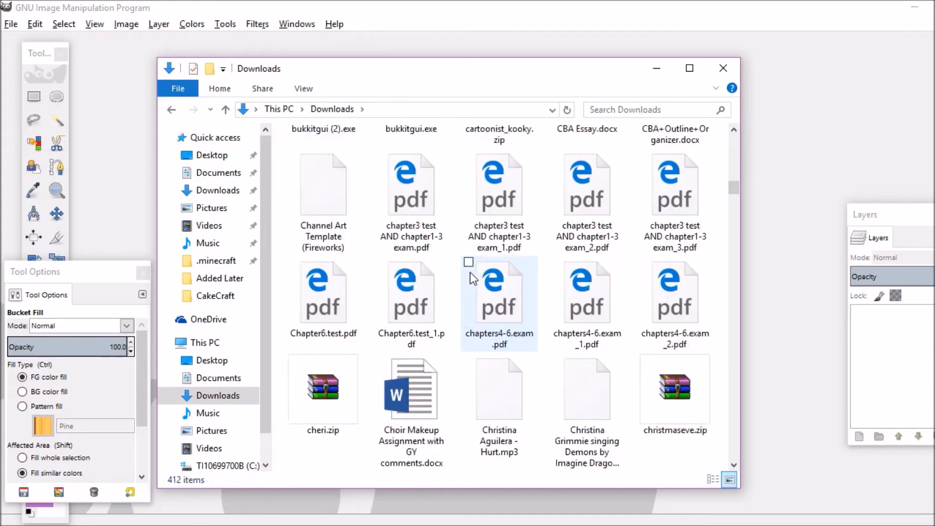
scroll(470, 273, down, 2)
scroll(470, 273, up, 4)
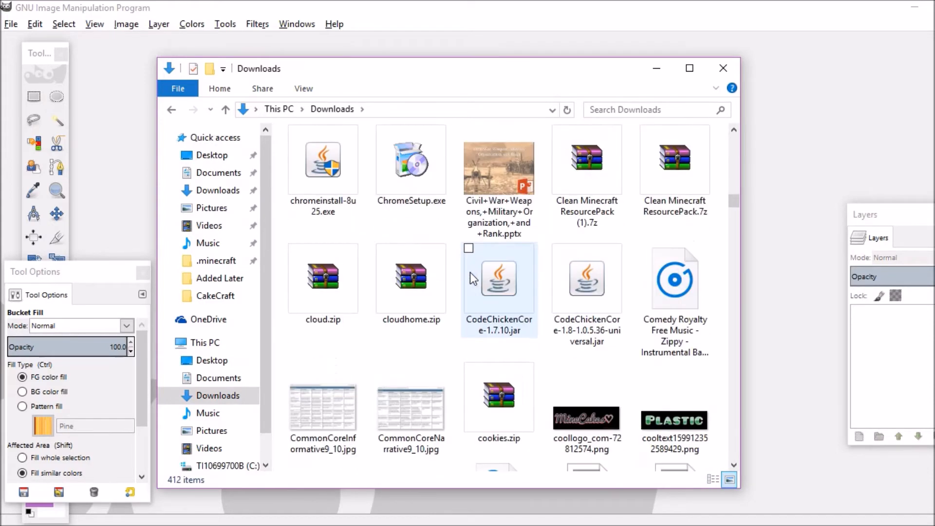
scroll(469, 272, down, 3)
drag(406, 297, 483, 295)
click(385, 298)
drag(427, 320, 795, 235)
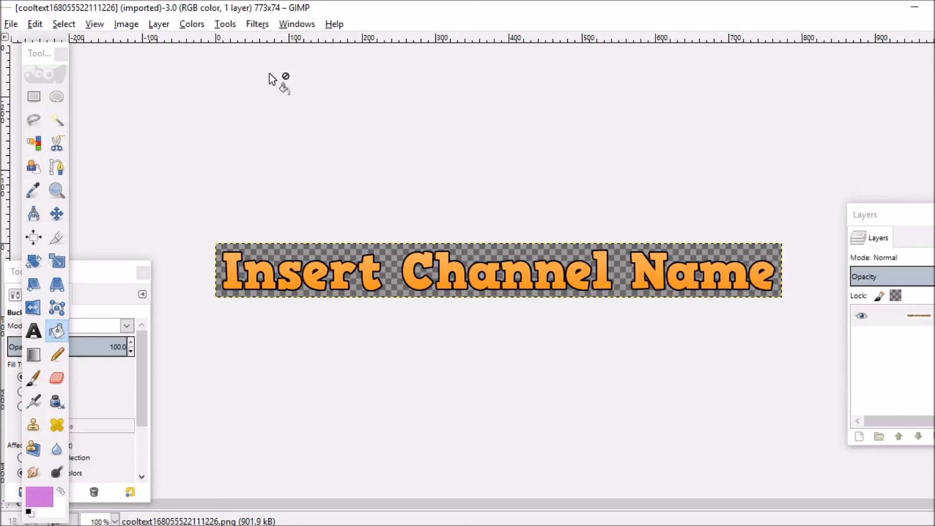
Add a black drop shadow to the logo with X and Y offsets 8, blur radius 15, opacity 60 and resizing allowed.
click(258, 24)
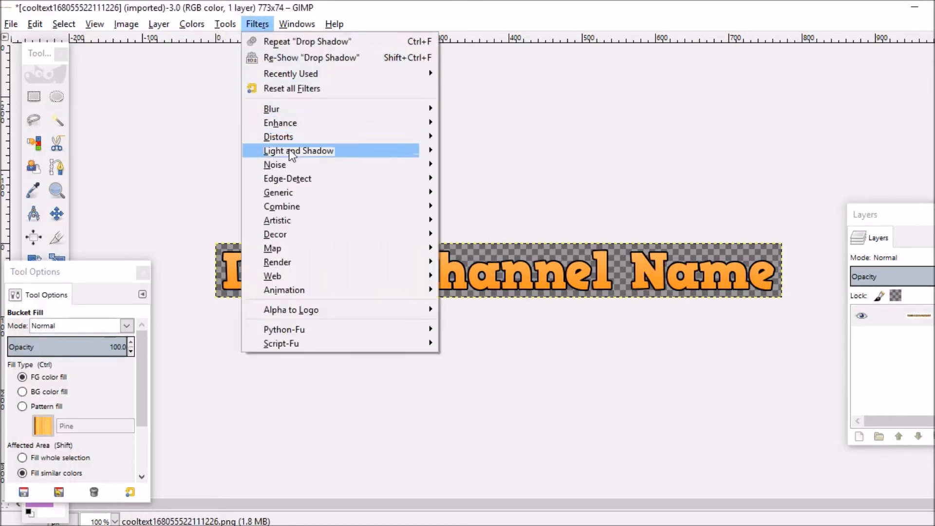
mouse_move(293, 155)
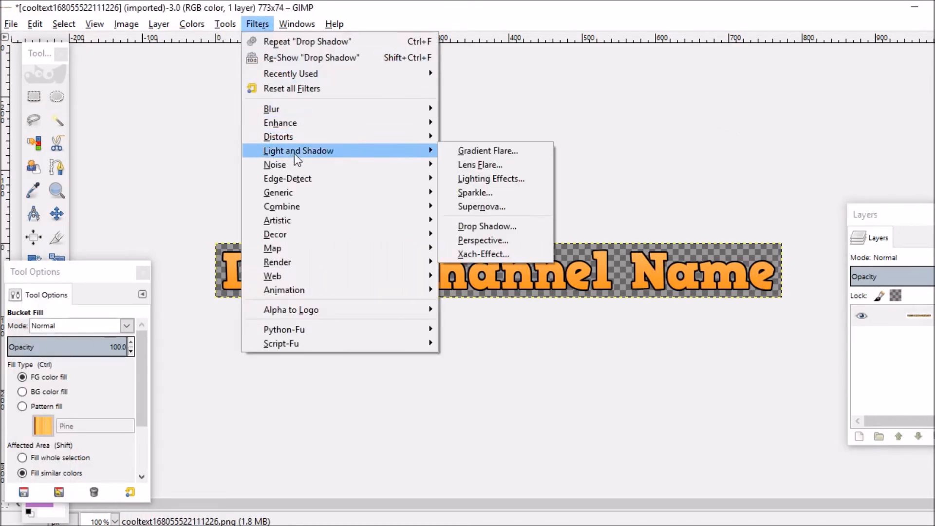
click(507, 229)
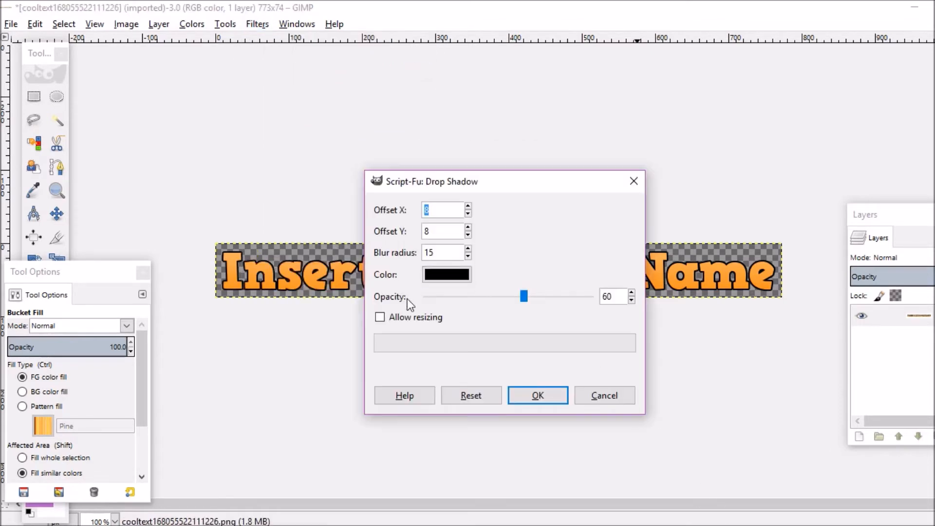
click(411, 319)
click(436, 209)
click(525, 397)
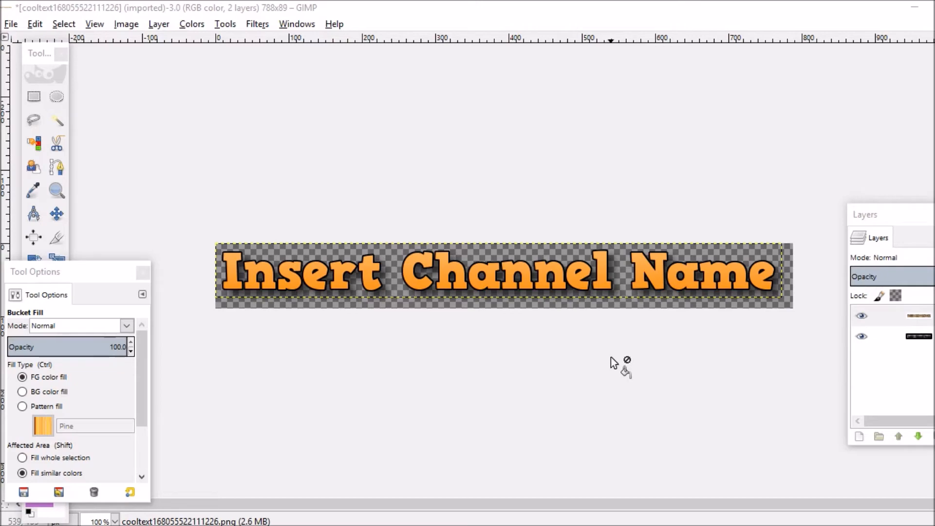
Export the shadowed channel name logo as Intro Tutorial.png to the Logos and Words folder inside Pictures > Youtube Pictures.
click(887, 336)
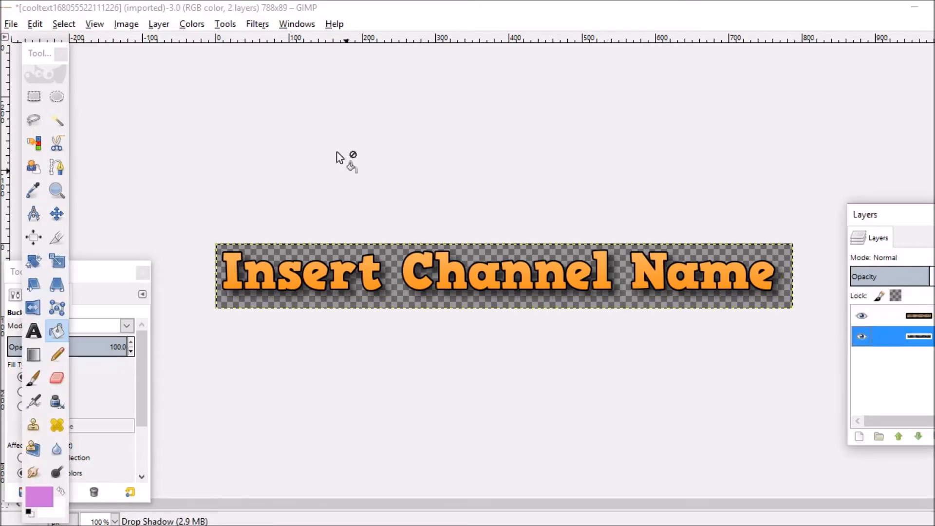
click(10, 26)
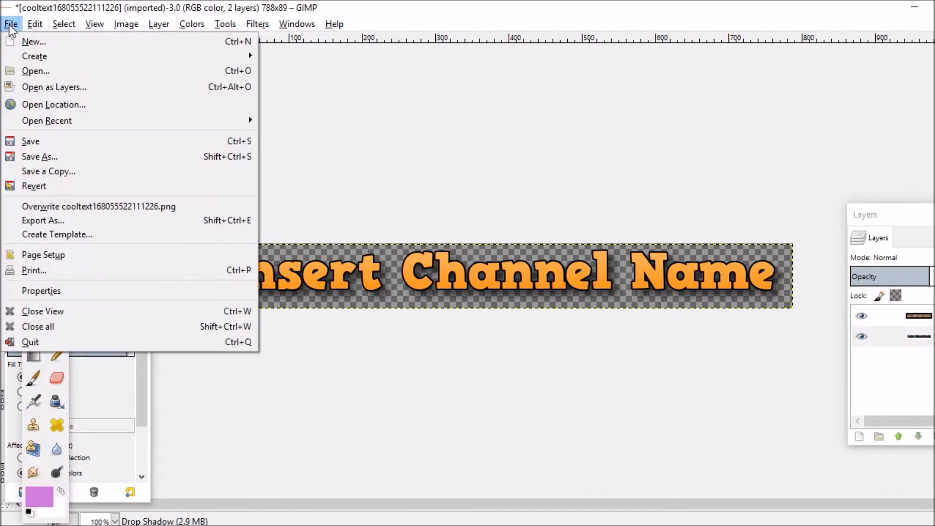
click(27, 220)
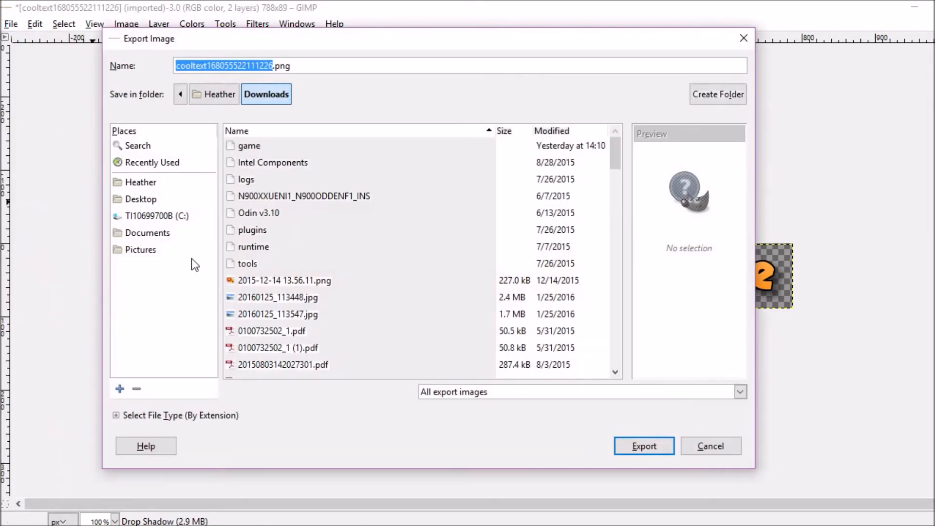
click(146, 249)
click(296, 251)
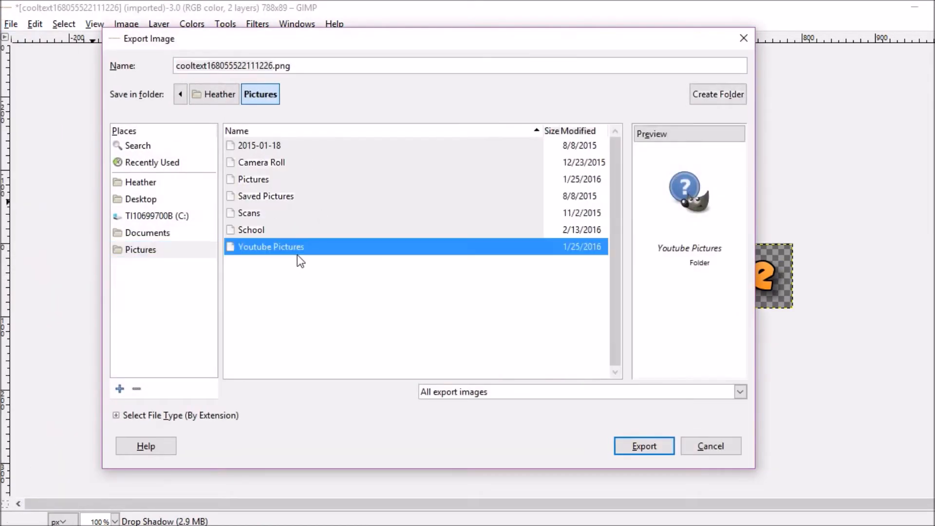
double_click(279, 249)
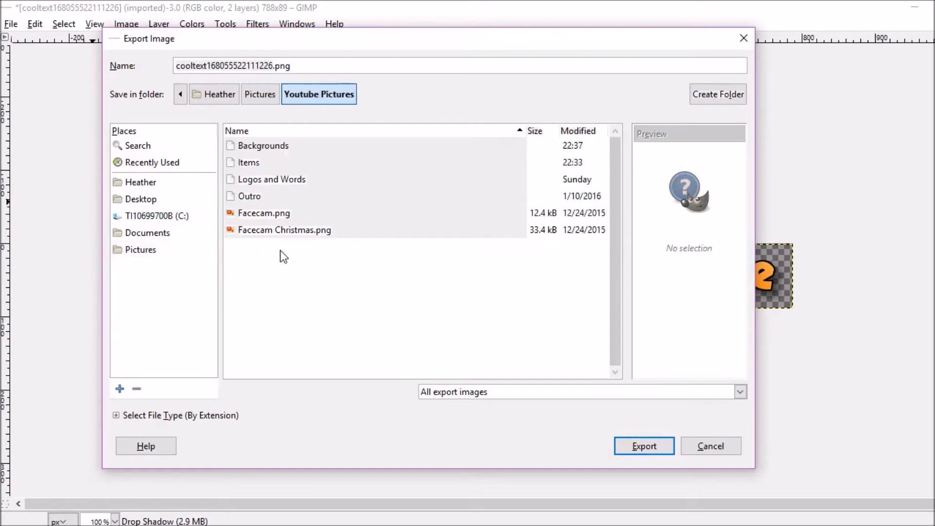
double_click(263, 178)
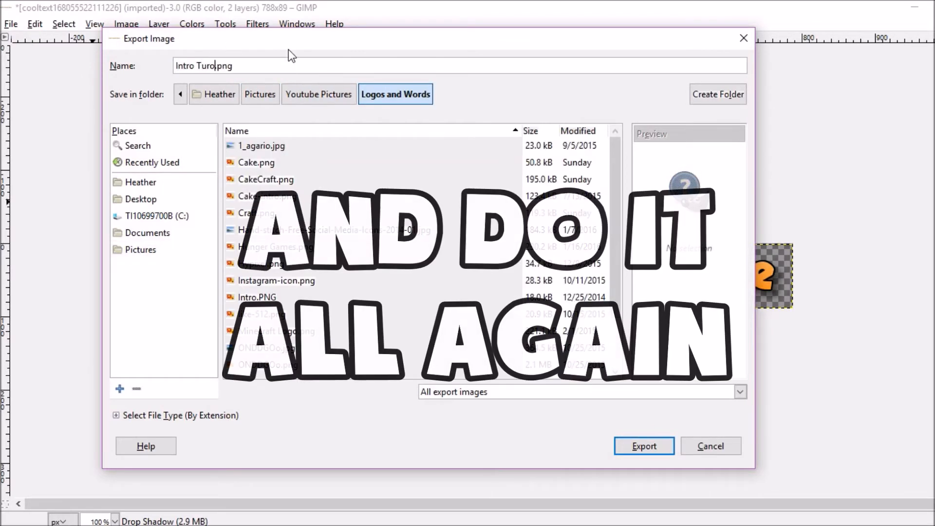
text(r)
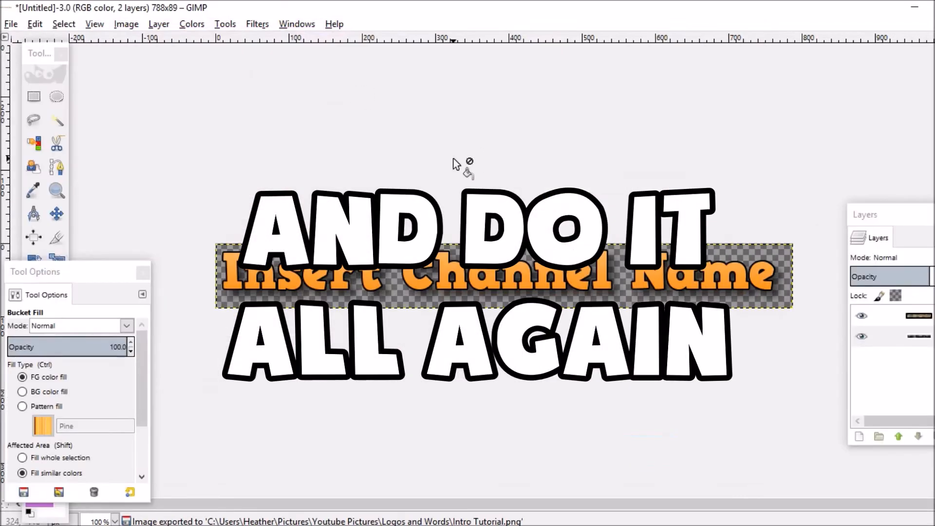
key(alt+e)
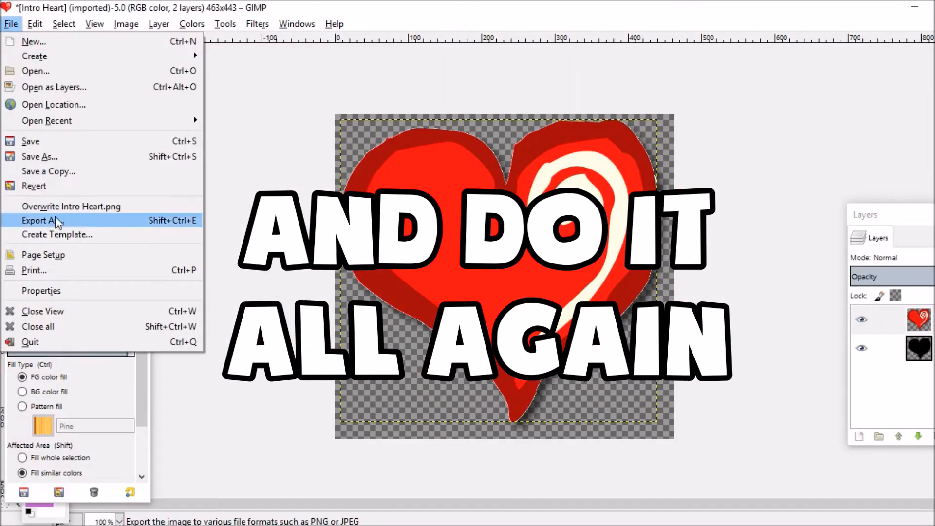
Export the shadowed heart as Intro Heart.png to the Items folder in Youtube Pictures and close the image, discarding its changes.
click(48, 161)
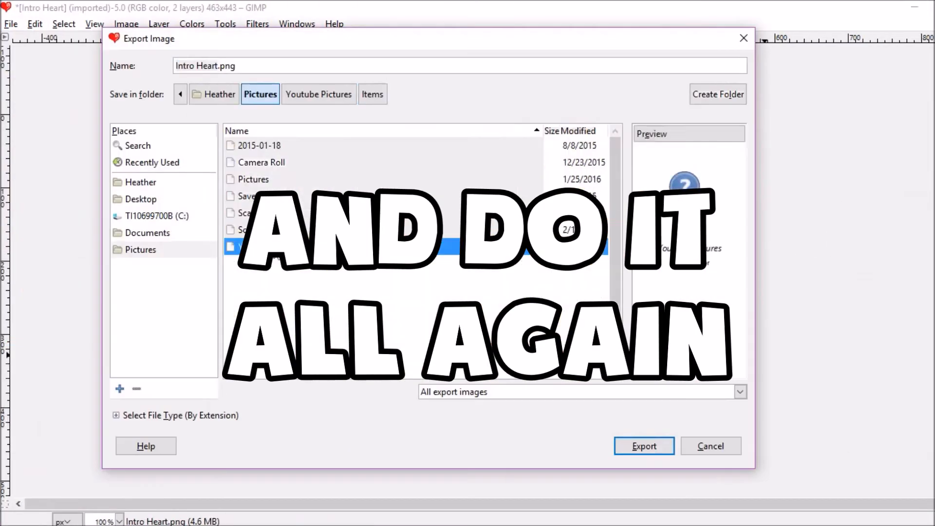
click(644, 445)
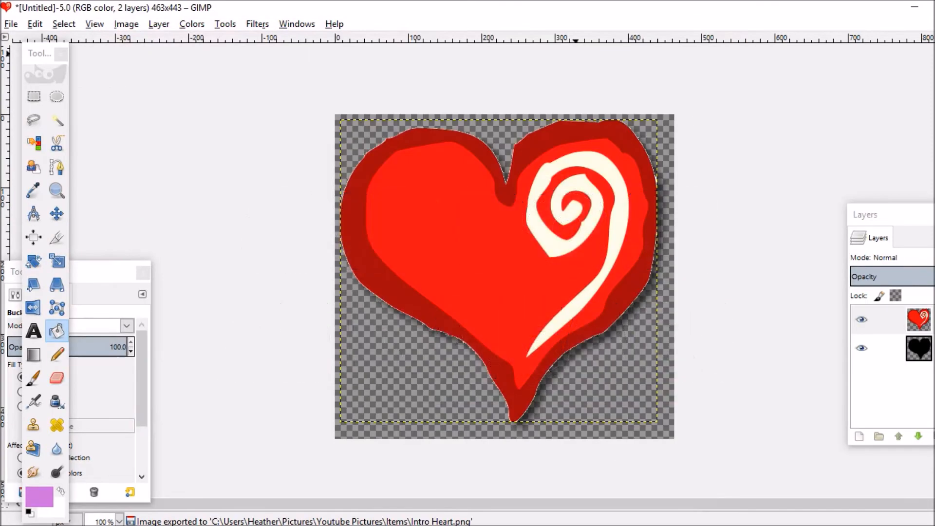
key(ctrl+w)
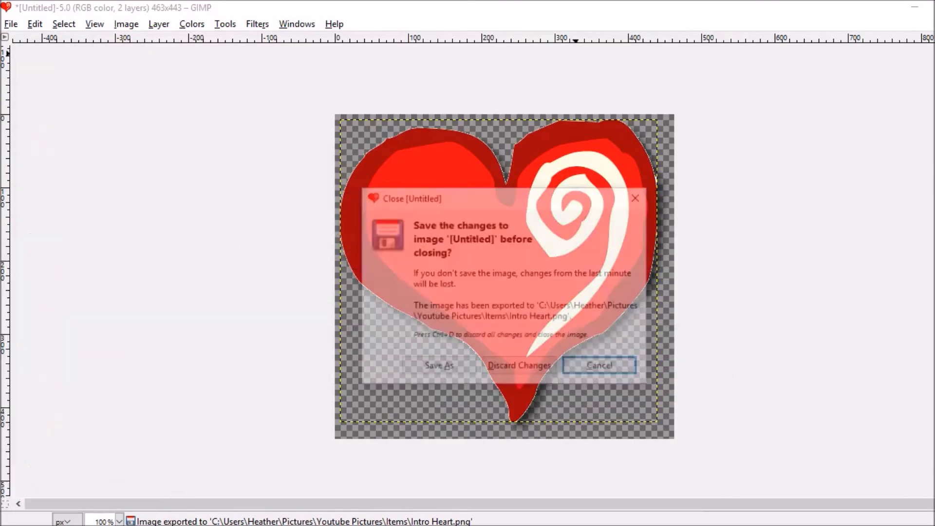
click(519, 368)
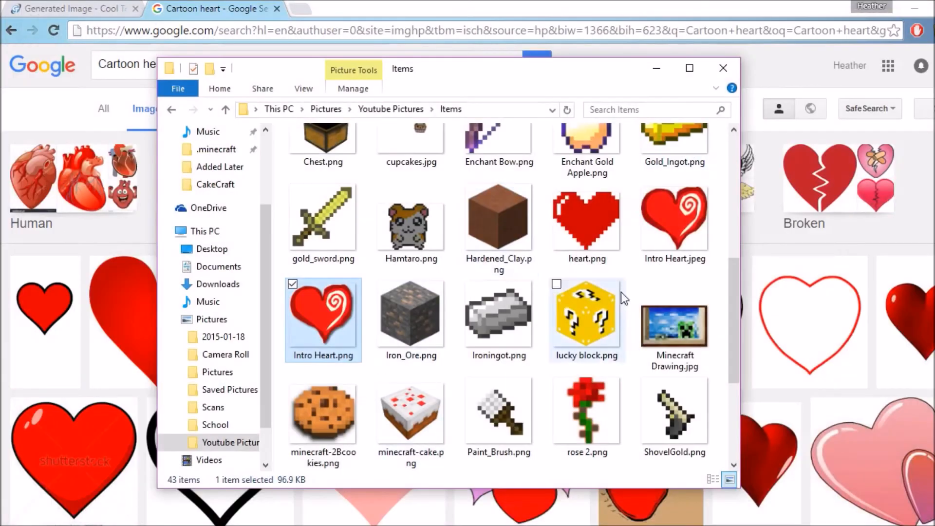
Close the Items folder window and replace the Cool Text and Cartoon heart browser tabs with a new empty tab.
click(720, 69)
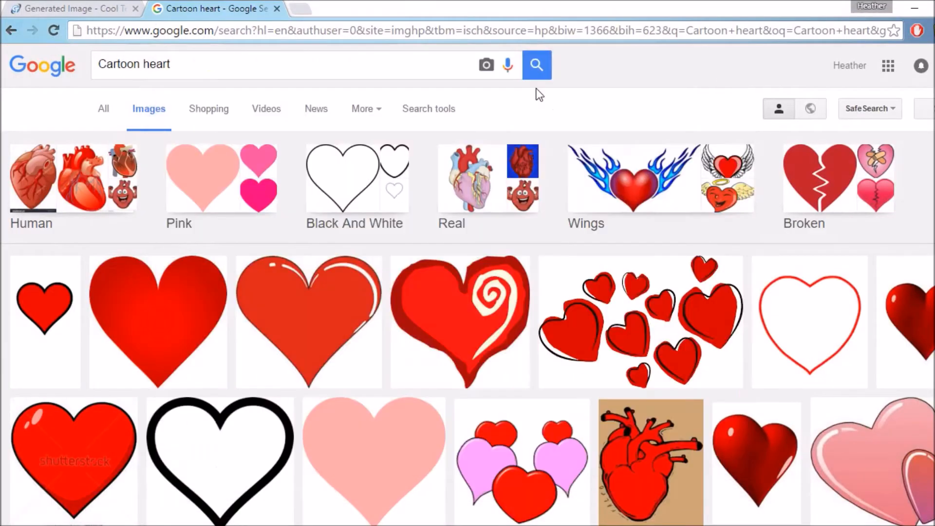
click(299, 7)
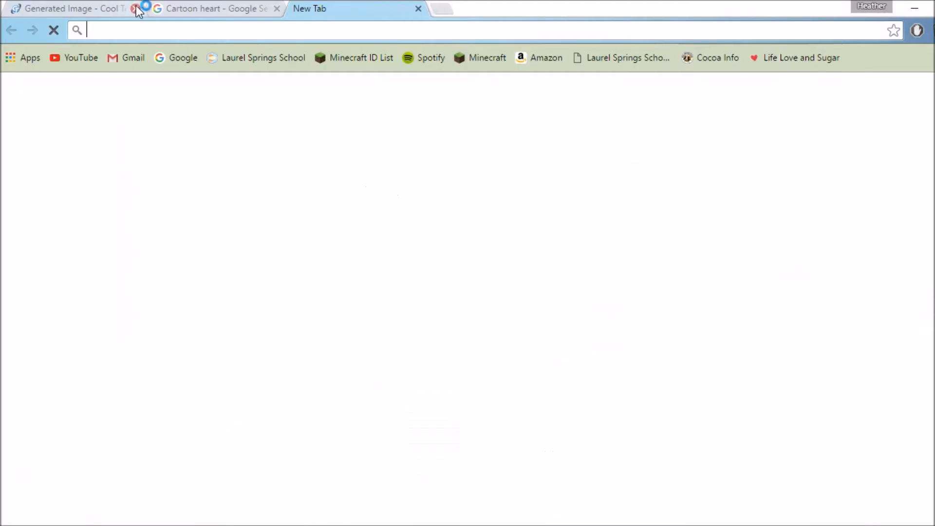
click(136, 8)
click(135, 8)
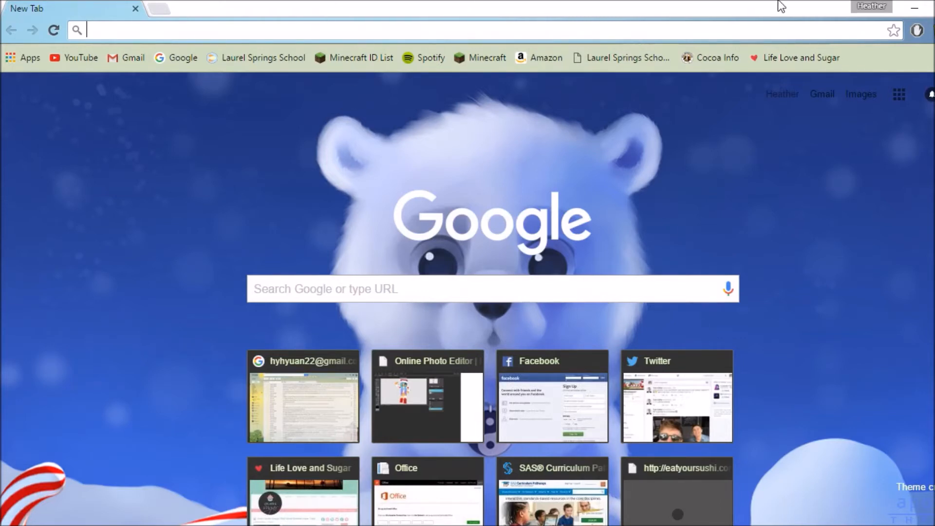
text(ding noises)
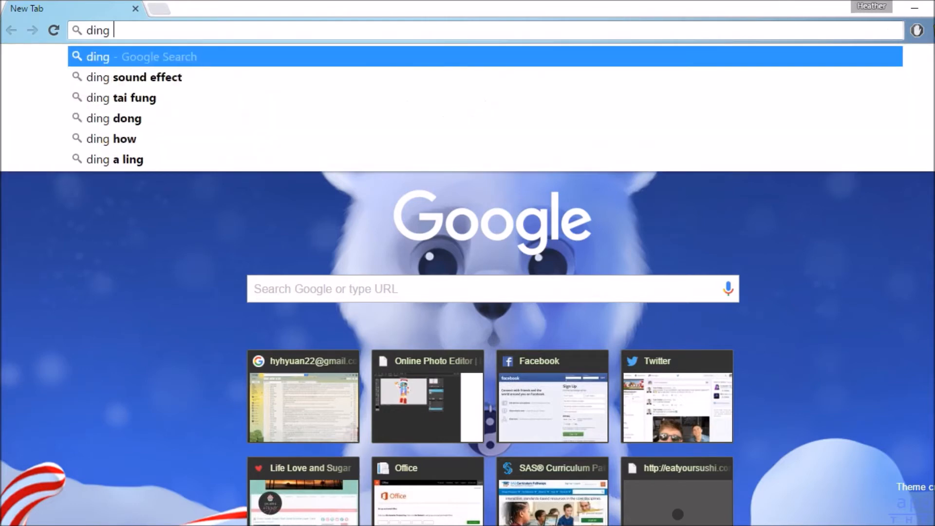
key(BackSpace)
key(BackSpace)
key(BackSpace)
key(BackSpace)
key(BackSpace)
key(BackSpace)
key(BackSpace)
key(BackSpace)
key(BackSpace)
key(BackSpace)
key(BackSpace)
Search Google for "click sound", look through SoundBible's list of click sounds and close the browser tab.
text(click sound)
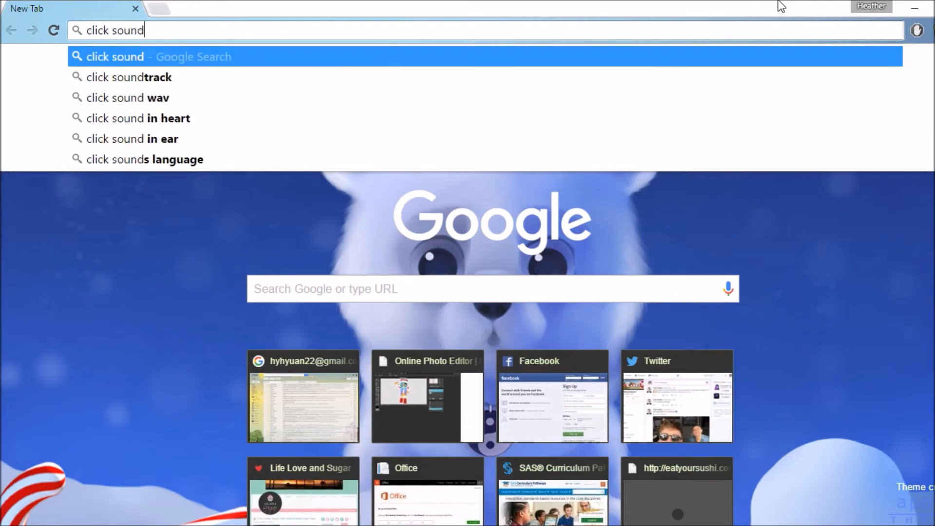
key(Return)
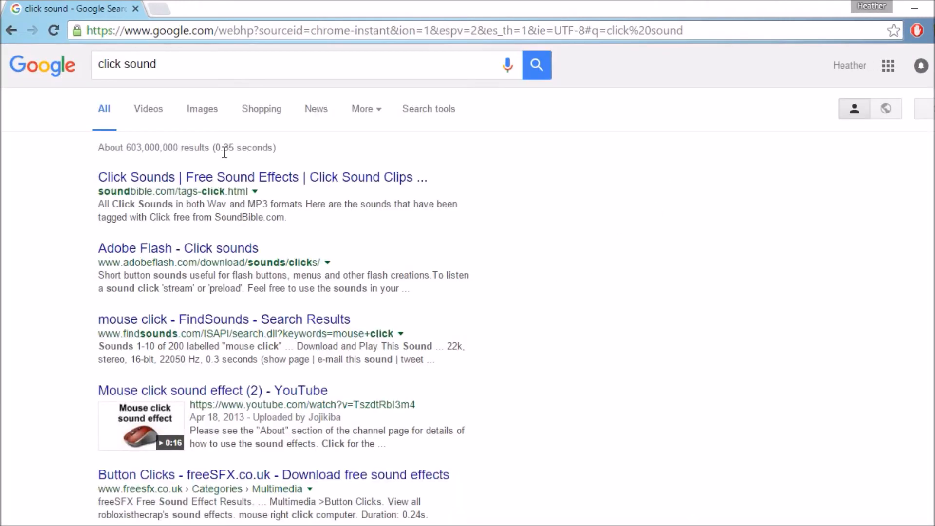
click(254, 179)
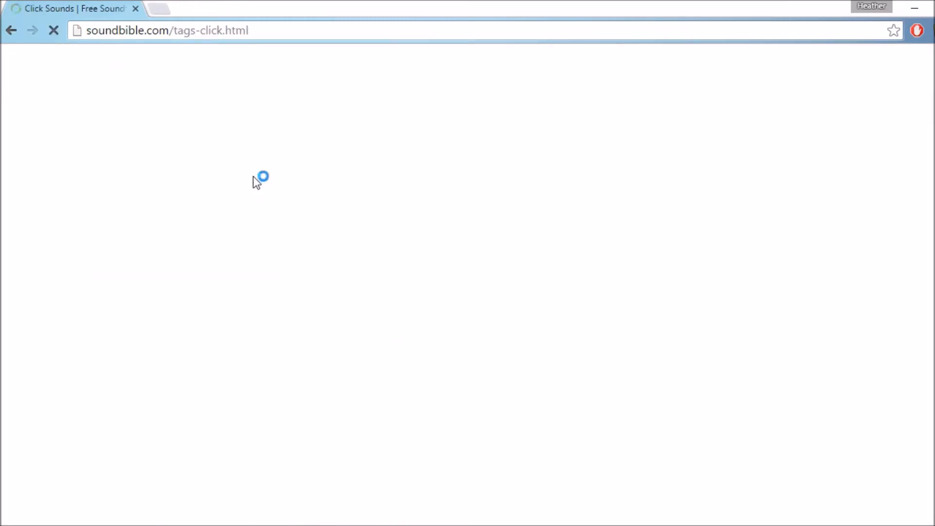
scroll(357, 316, down, 5)
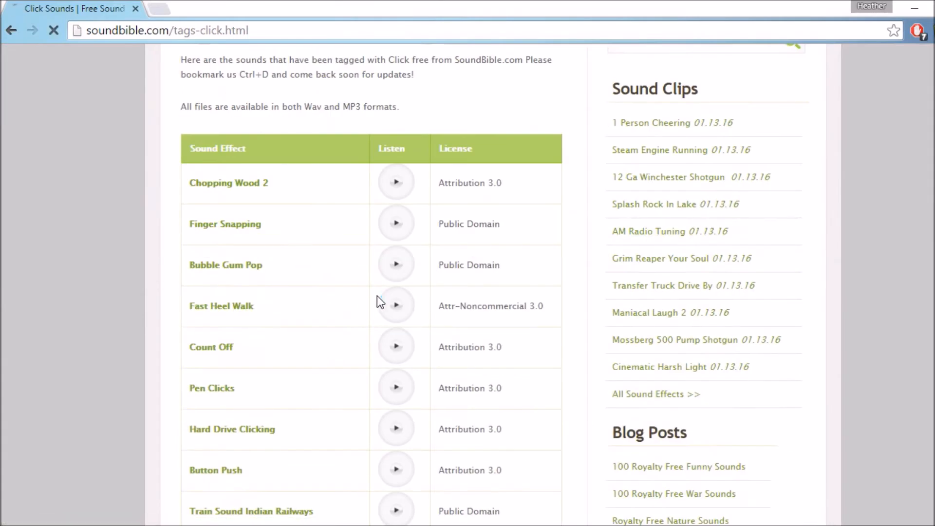
key(alt+Left)
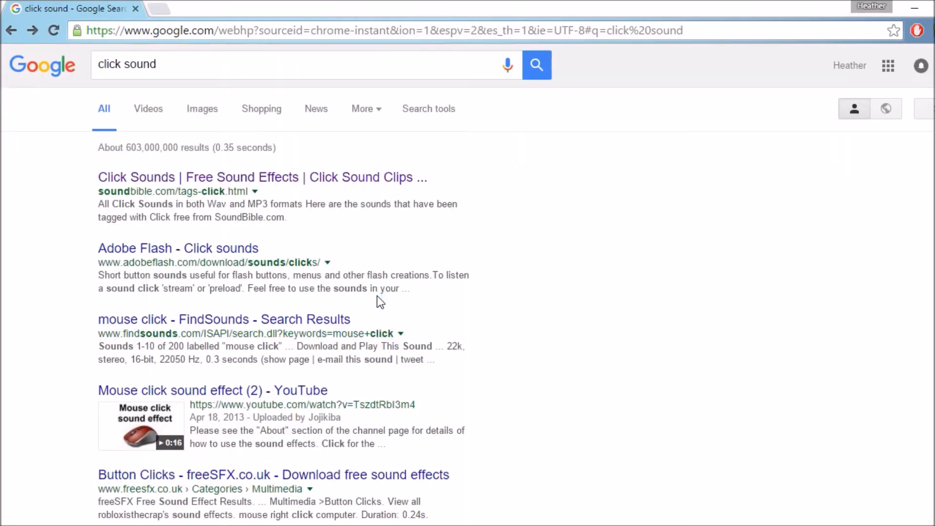
click(138, 9)
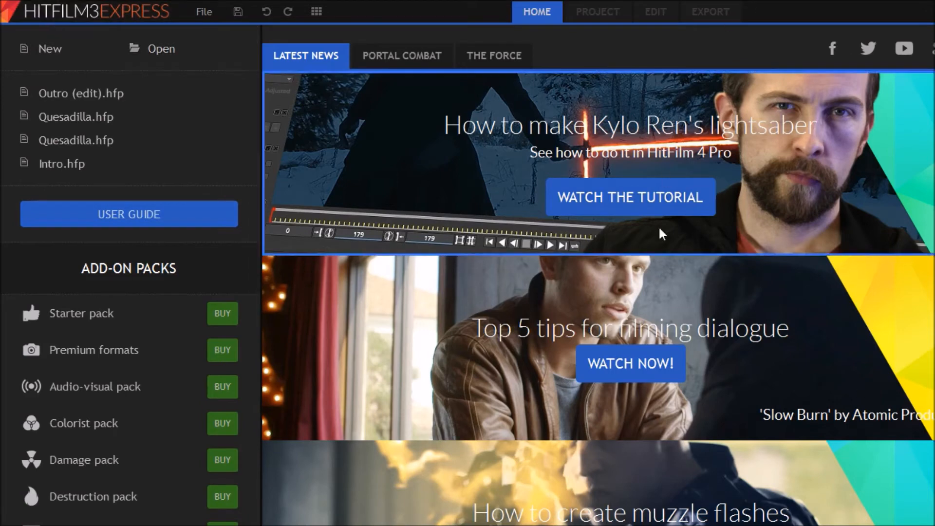
Switch to HitFilm 3 Express, create a new project with the 1080p Full HD @ 30 fps template and start editing.
click(44, 50)
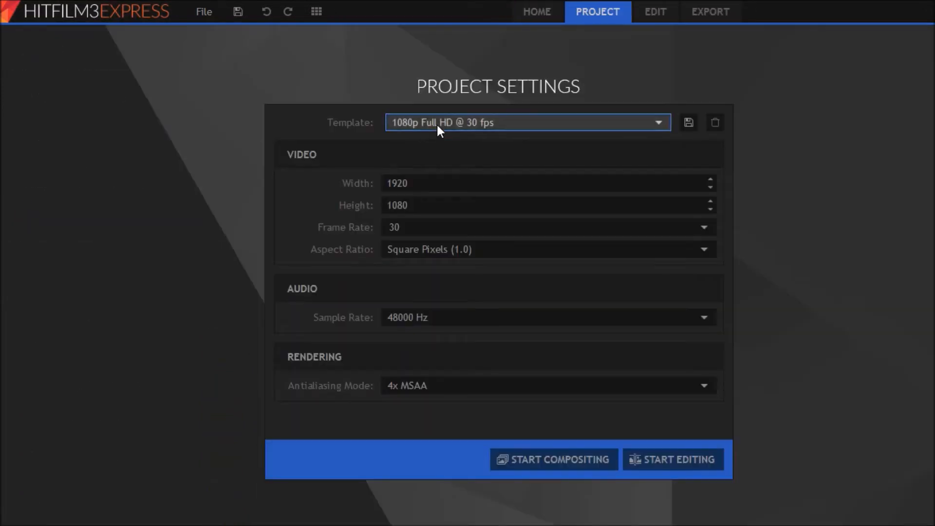
click(426, 123)
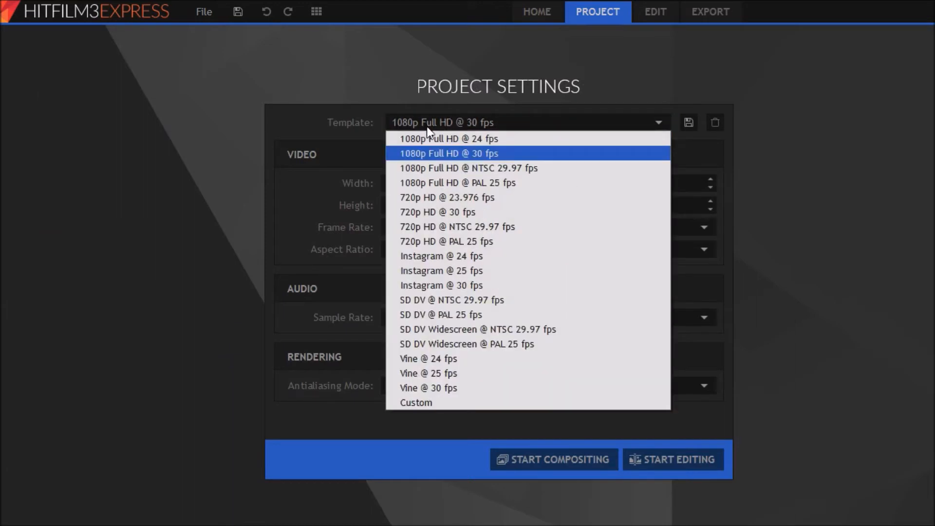
click(420, 153)
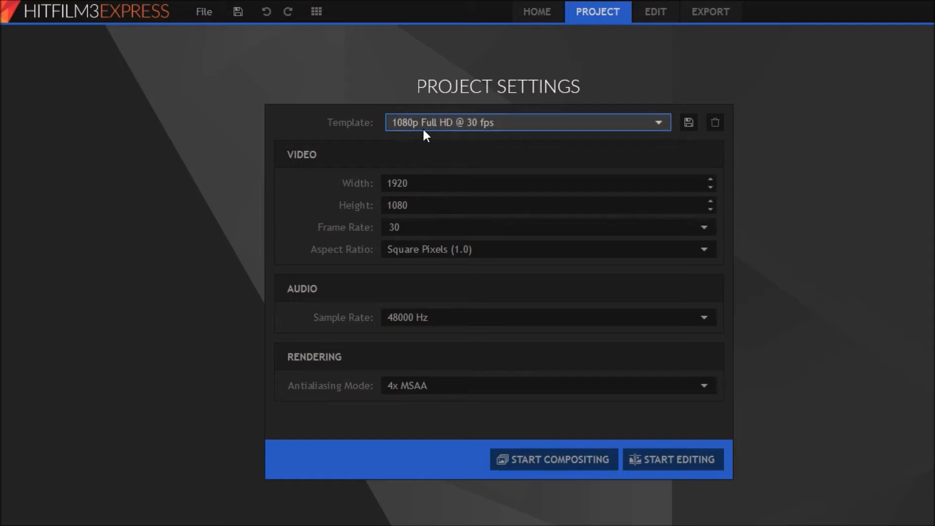
click(485, 123)
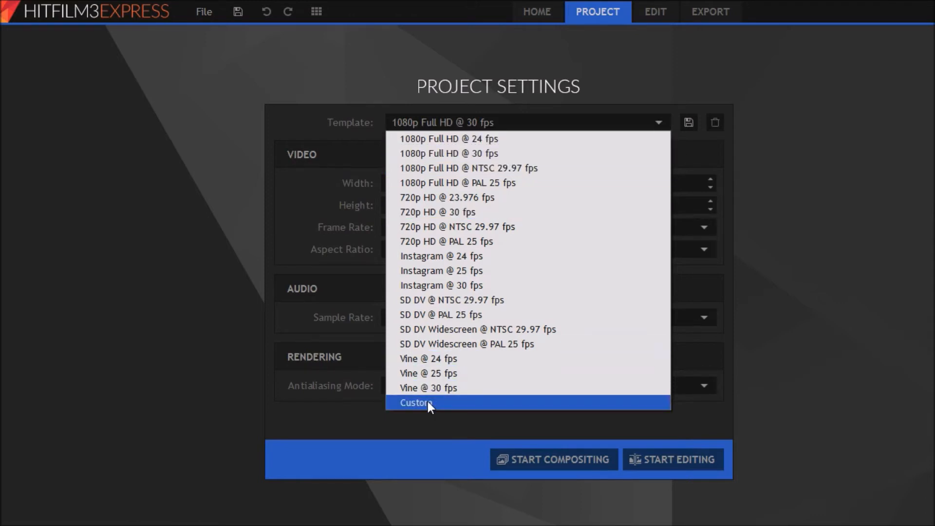
click(456, 153)
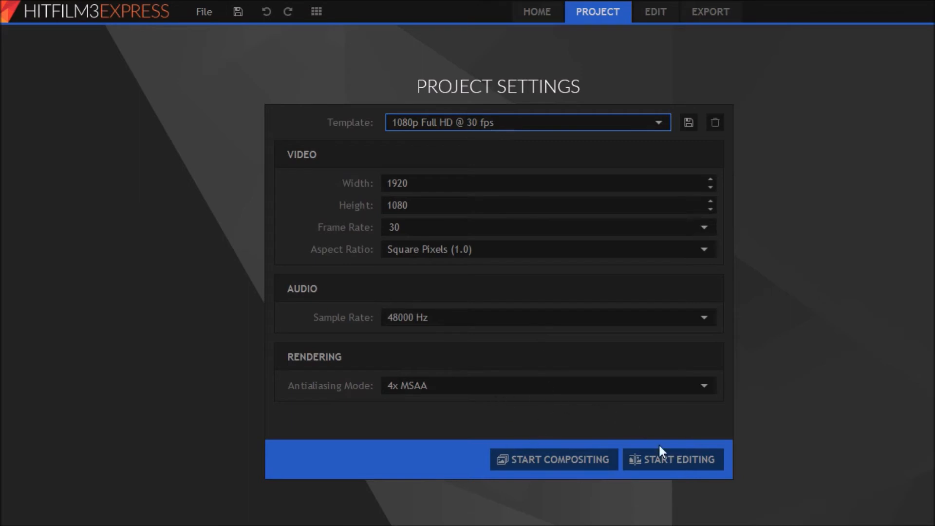
click(635, 459)
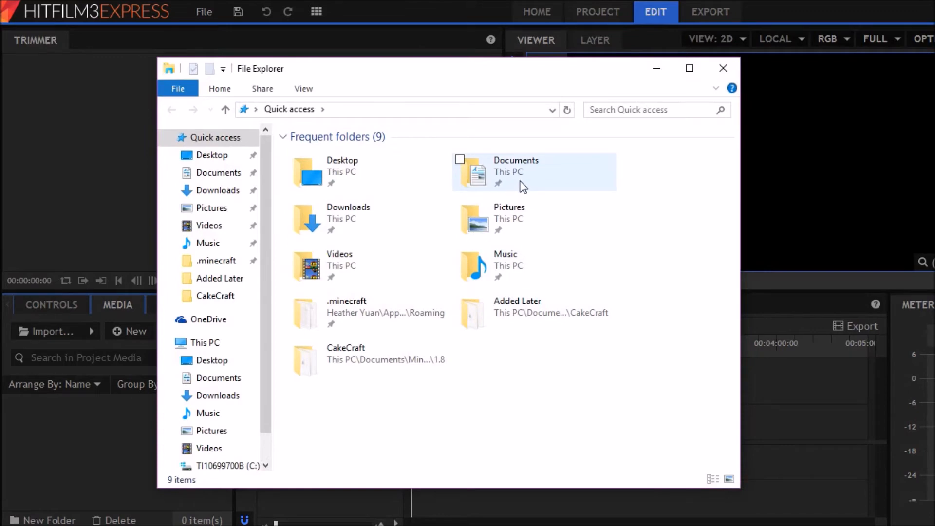
Import Intro Background Tutorial.png from Pictures > Youtube Pictures > Backgrounds into the project media.
double_click(530, 230)
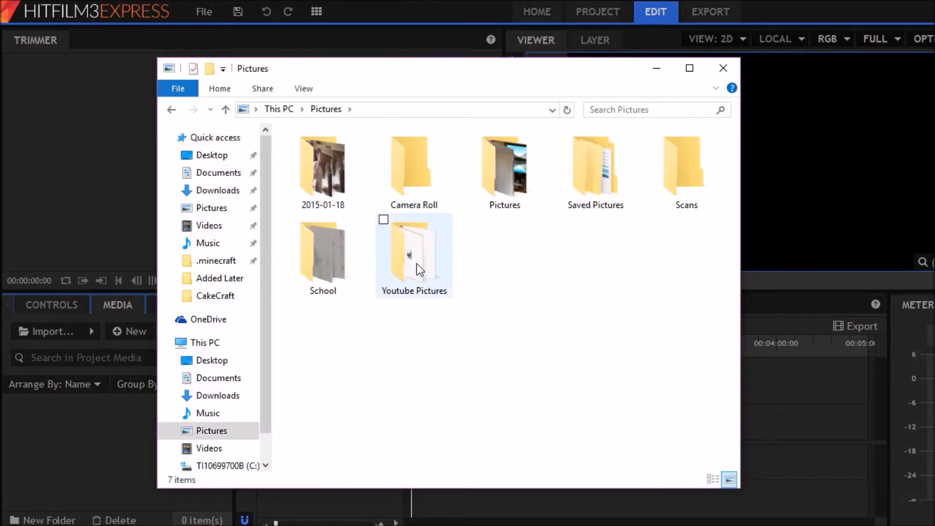
double_click(416, 265)
double_click(333, 177)
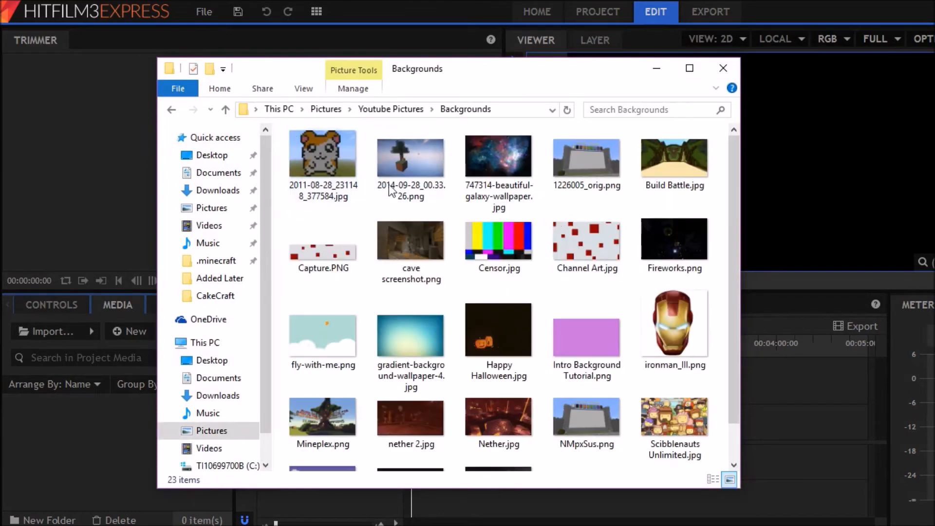
click(587, 341)
drag(143, 427, 117, 425)
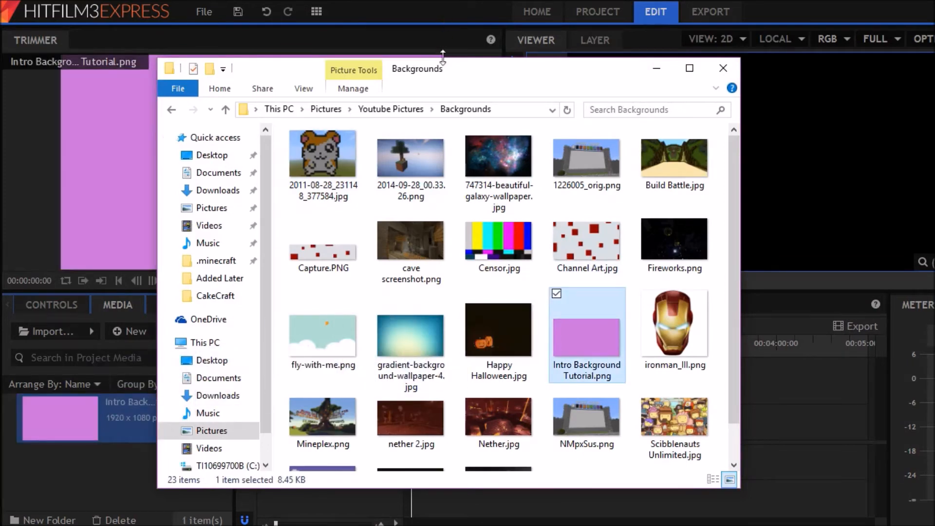
Move the File Explorer window off the project media and import Intro Heart.png from the Items folder in Youtube Pictures.
drag(479, 81, 681, 66)
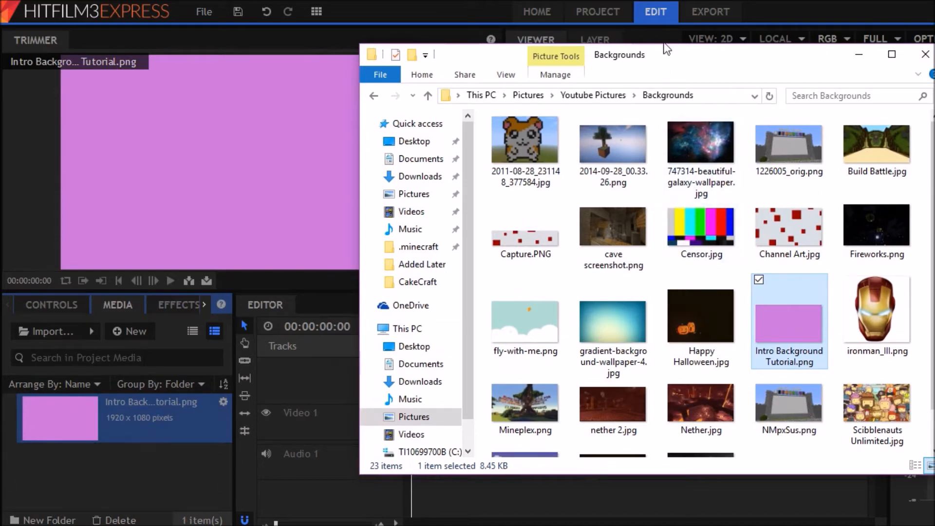
click(596, 95)
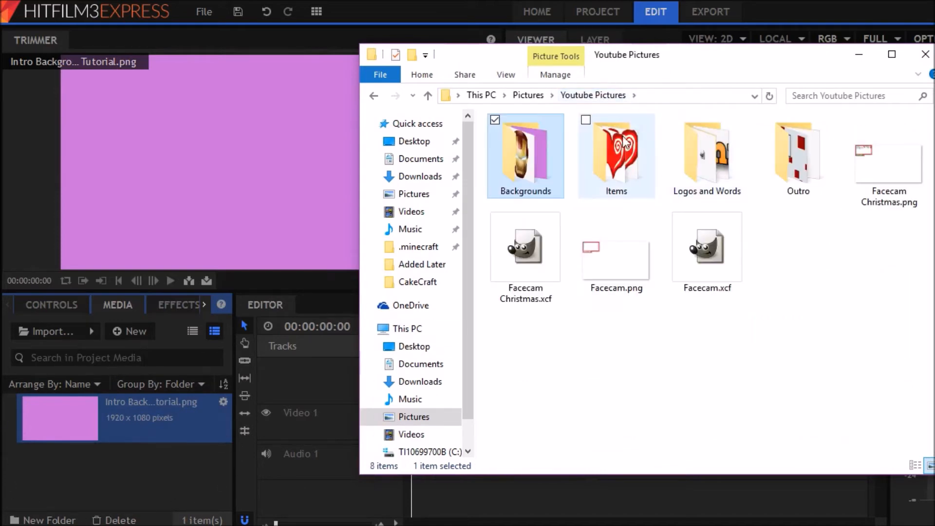
double_click(617, 159)
scroll(779, 234, down, 10)
scroll(764, 177, up, 5)
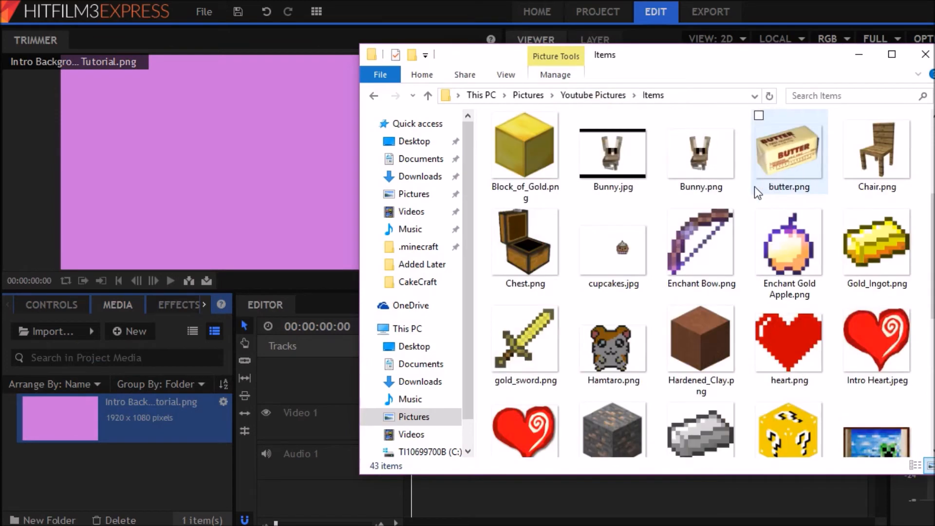
scroll(755, 186, down, 2)
drag(514, 316, 194, 446)
scroll(635, 214, up, 5)
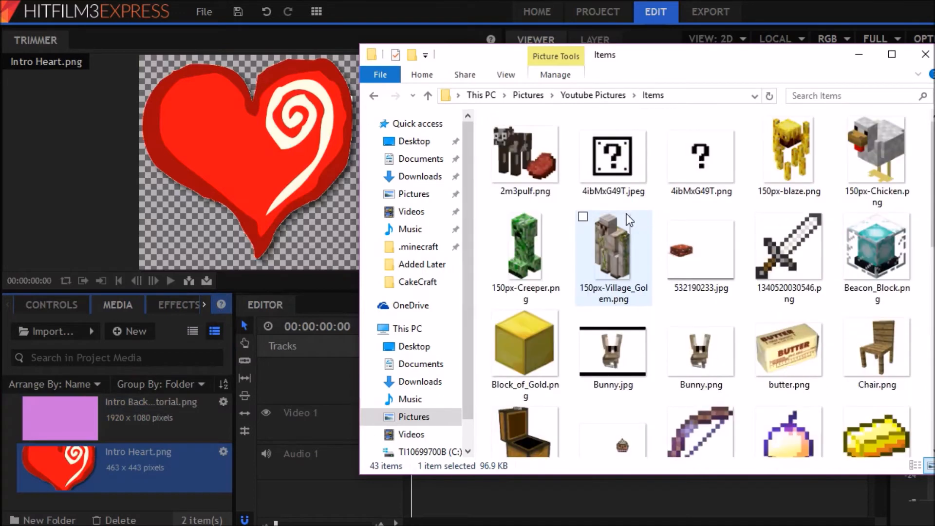
Import Intro Tutorial.png from the Logos and Words folder in Youtube Pictures into the project media.
click(592, 97)
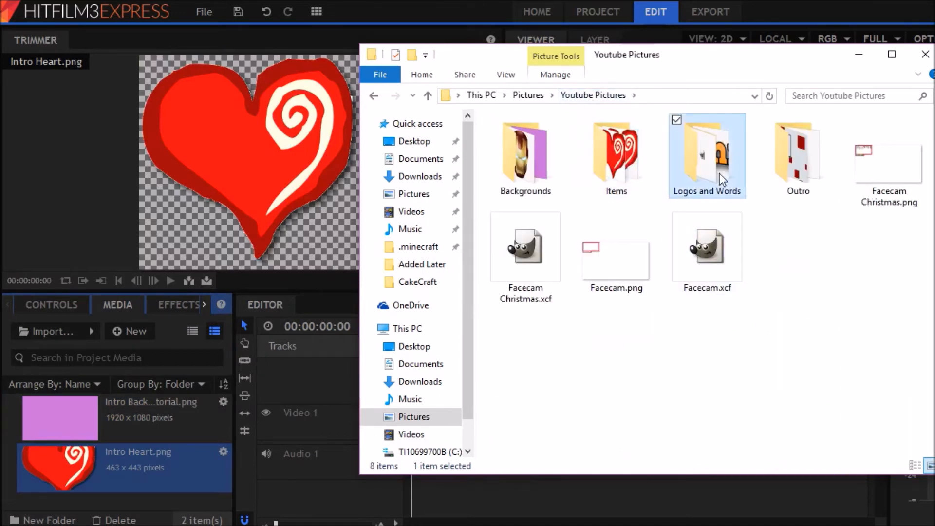
double_click(720, 173)
drag(530, 375, 145, 408)
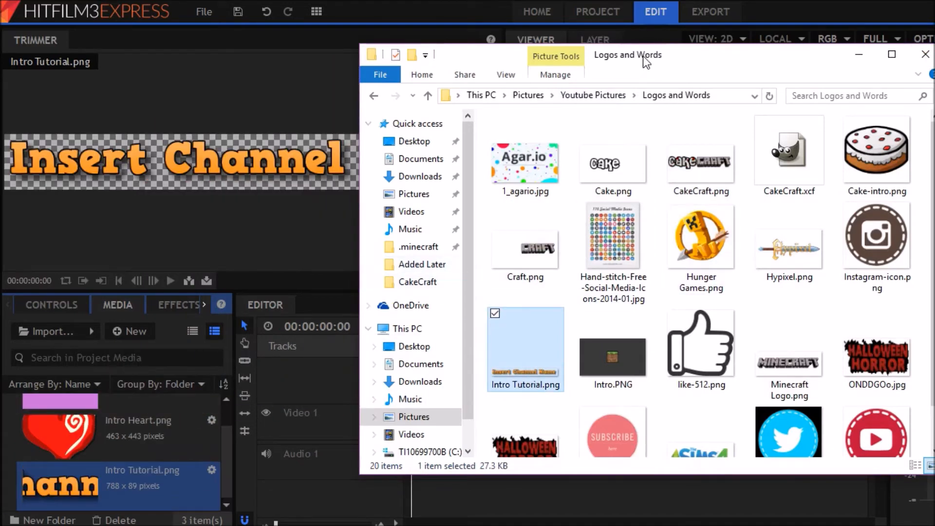
Import the mouse-click WAV from Documents > Youtube and Ding Sound Effect.mp3 from Downloads into the project media and close File Explorer.
drag(643, 56, 499, 66)
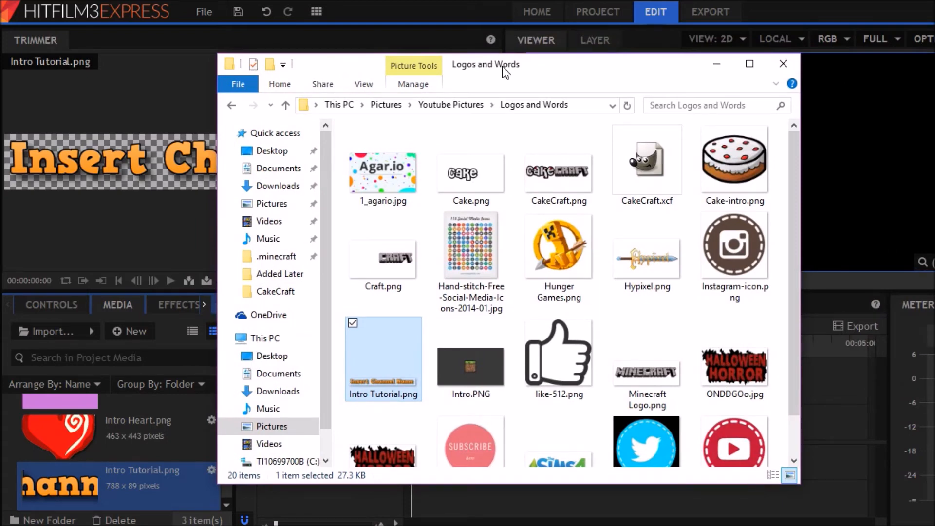
click(280, 375)
double_click(390, 443)
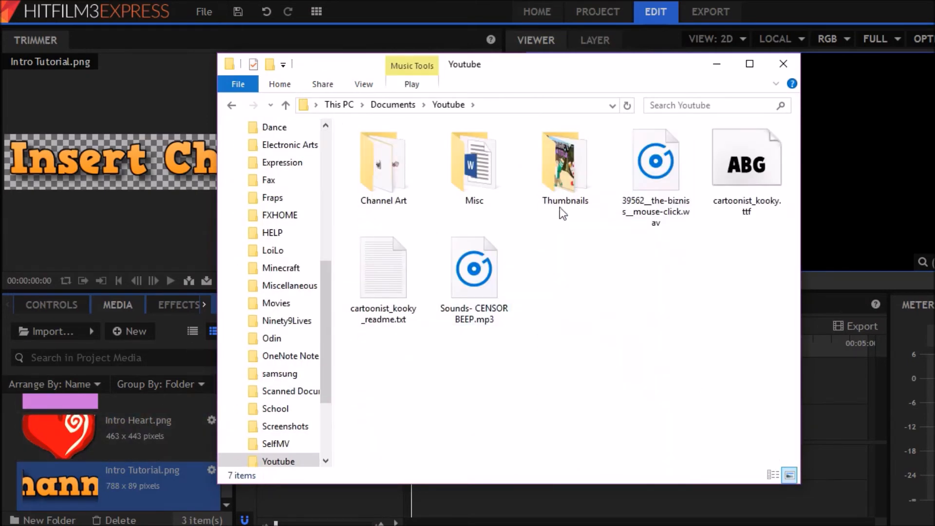
drag(665, 177, 122, 463)
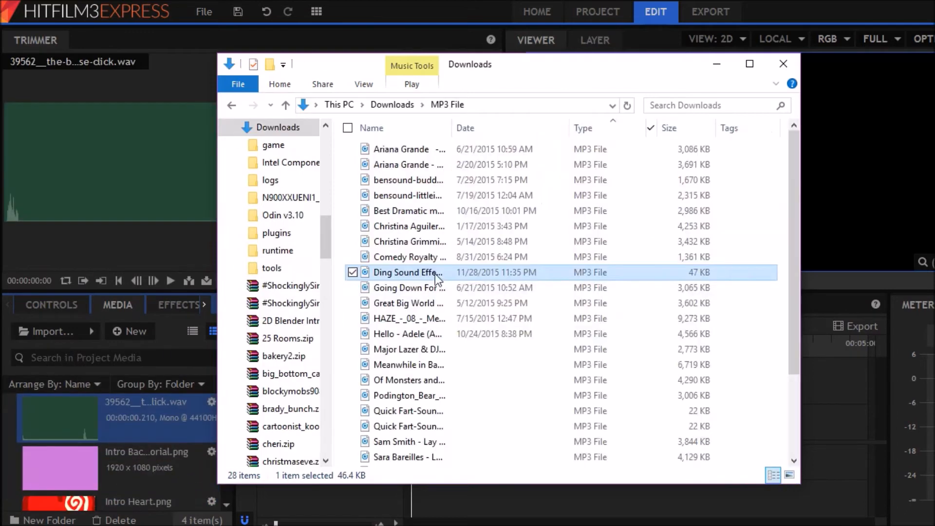
drag(451, 276, 77, 449)
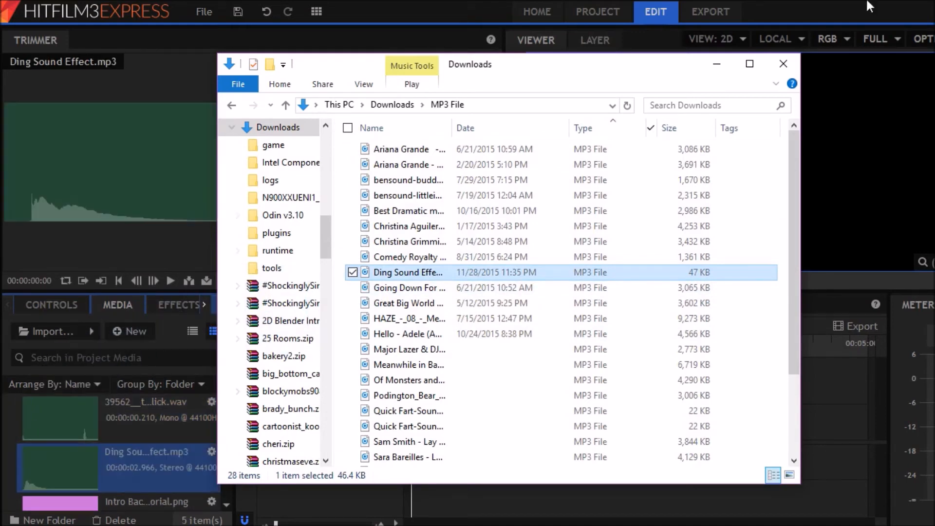
click(790, 66)
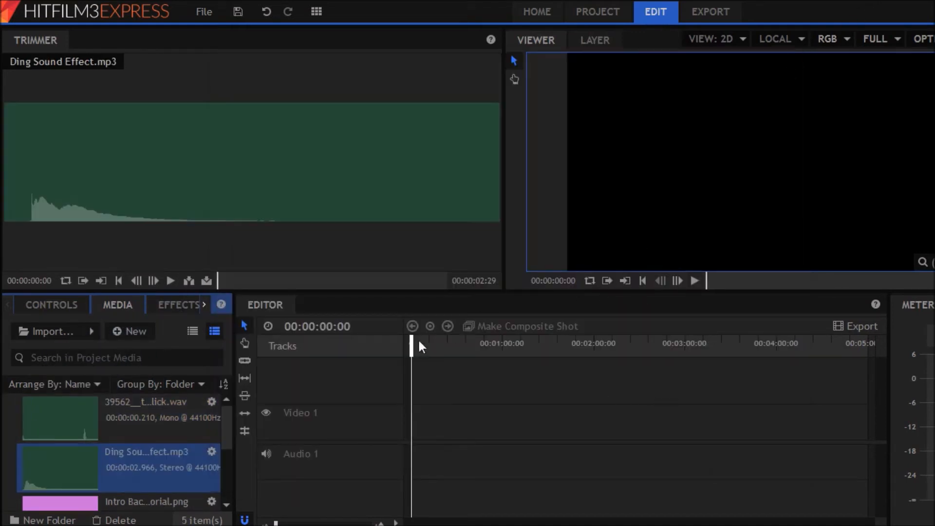
Place Intro Background Tutorial.png at the start of the Video 1 track and return the playhead to the beginning.
scroll(104, 424, down, 3)
scroll(103, 425, up, 3)
scroll(117, 425, down, 3)
scroll(137, 438, up, 3)
click(159, 487)
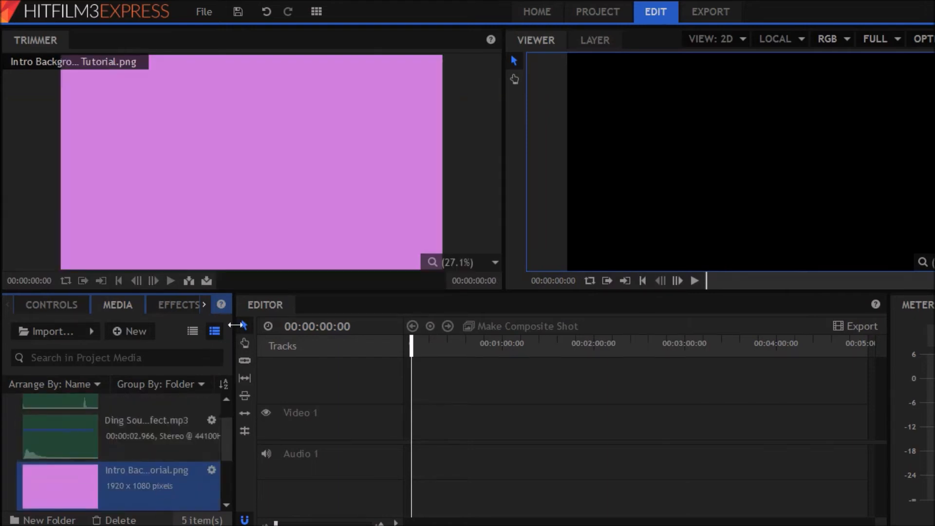
click(189, 281)
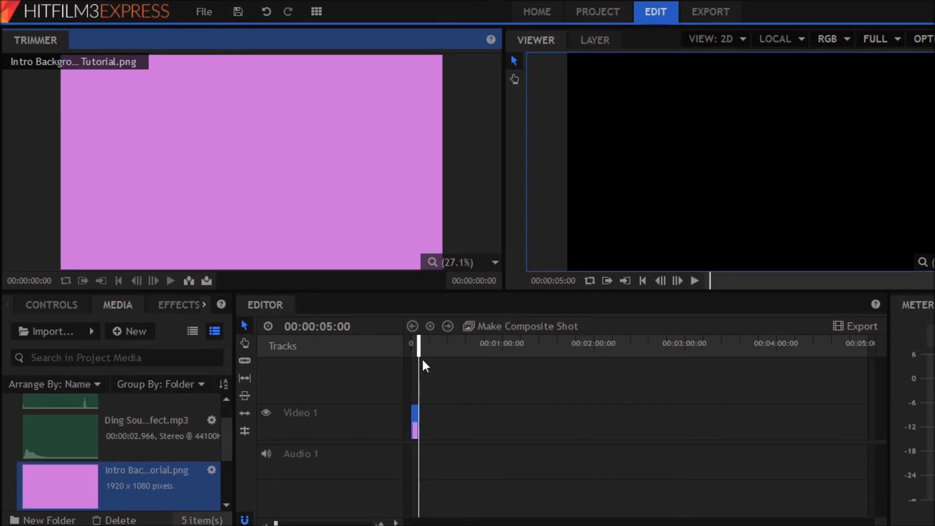
click(412, 345)
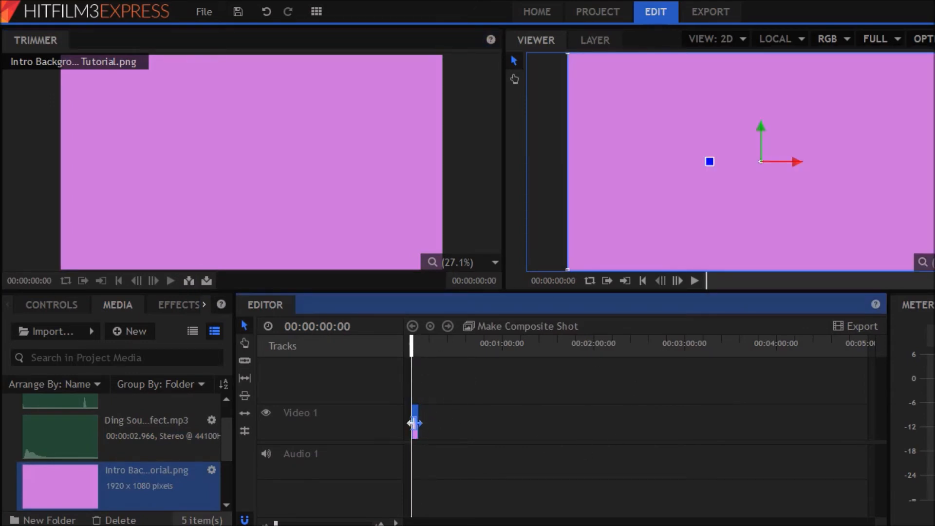
Extend the background clip on Video 1 to about 46 seconds and briefly play the timeline from the start.
drag(415, 424, 577, 425)
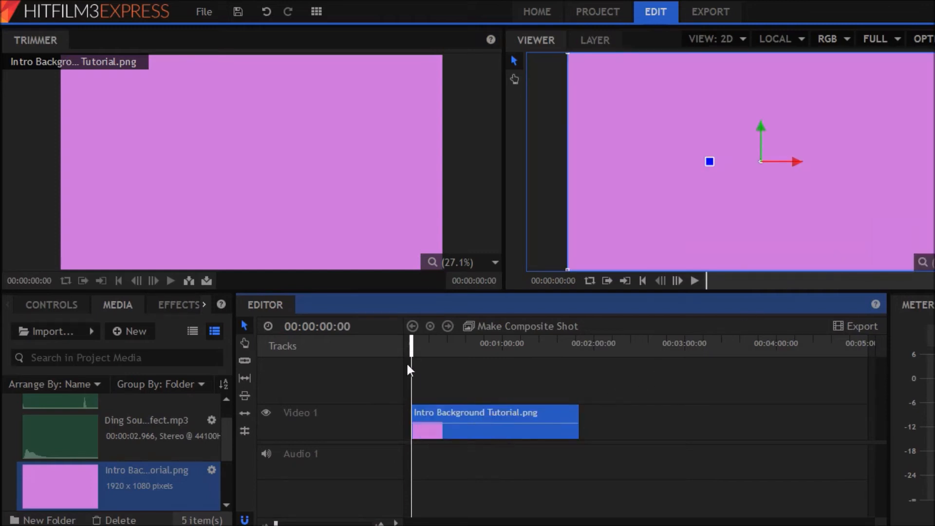
mouse_move(412, 350)
mouse_down()
mouse_move(588, 351)
mouse_move(412, 349)
mouse_up()
key(ctrl+z)
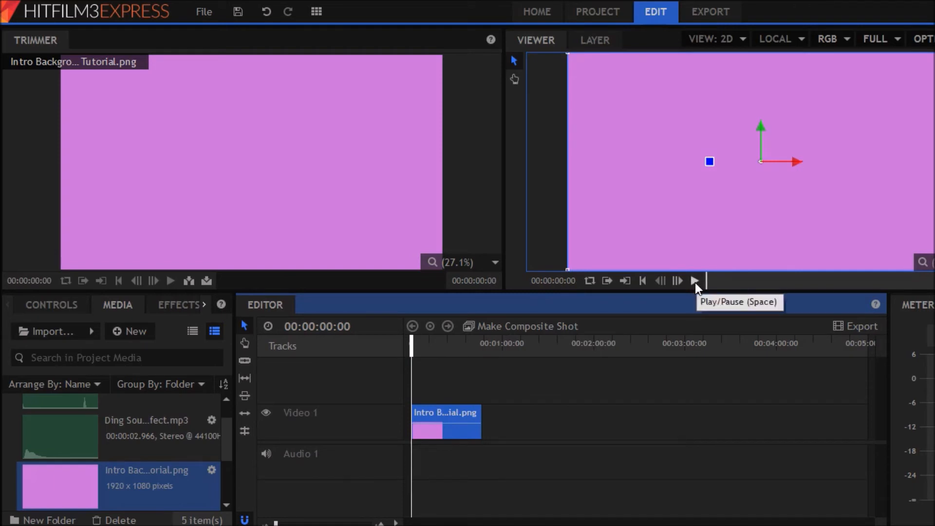
click(695, 281)
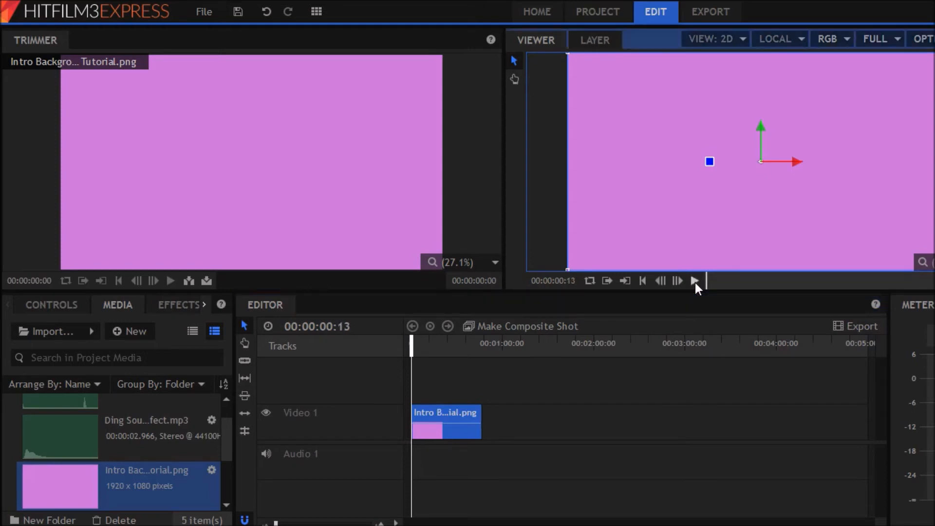
Add the mouse-click WAV to Audio 1 at 00:01:14:03, beyond the end of the background clip.
scroll(149, 419, down, 2)
scroll(150, 419, up, 3)
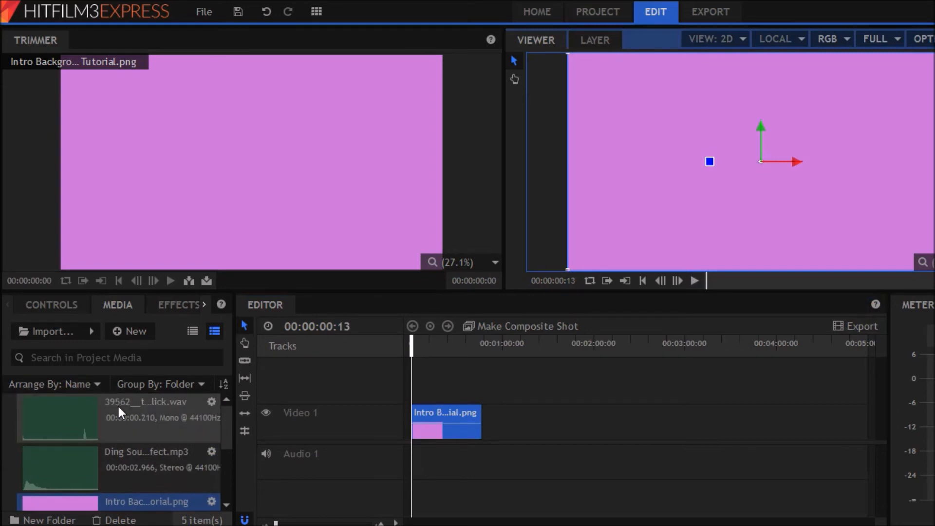
click(143, 407)
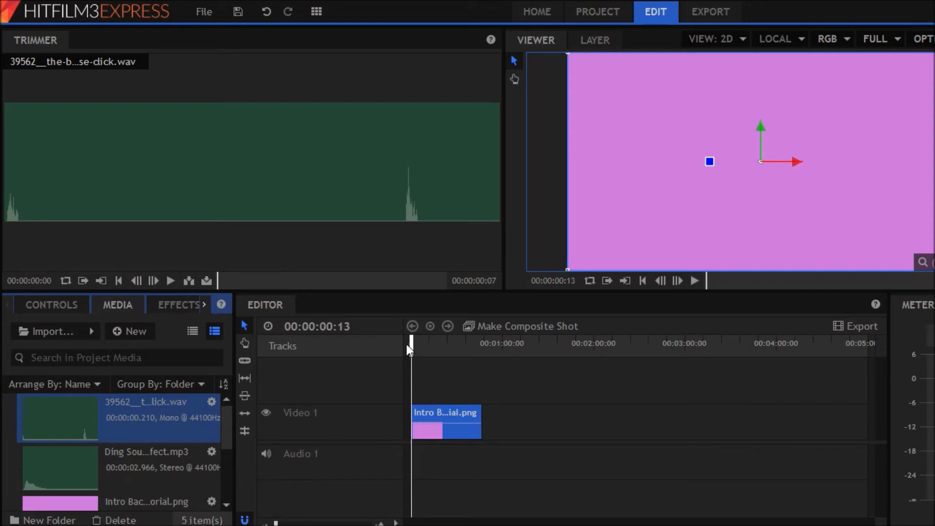
drag(415, 341, 524, 343)
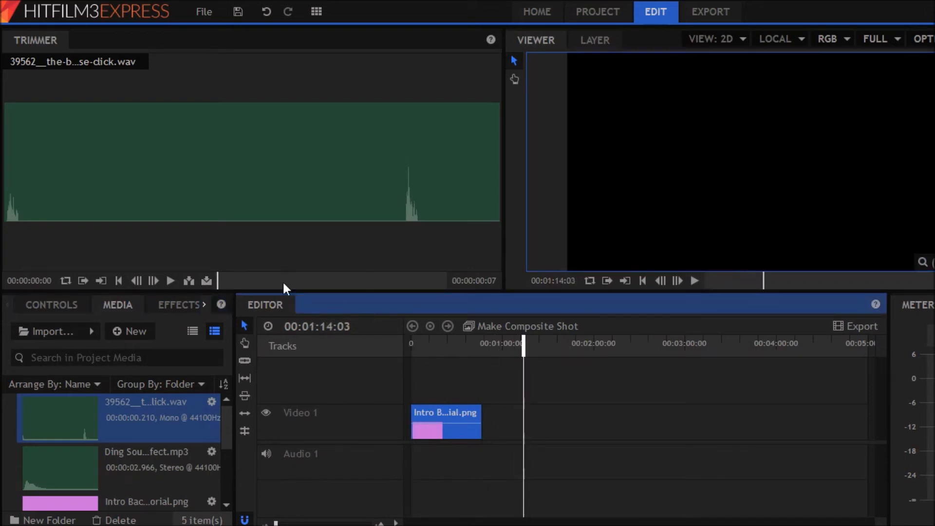
click(207, 282)
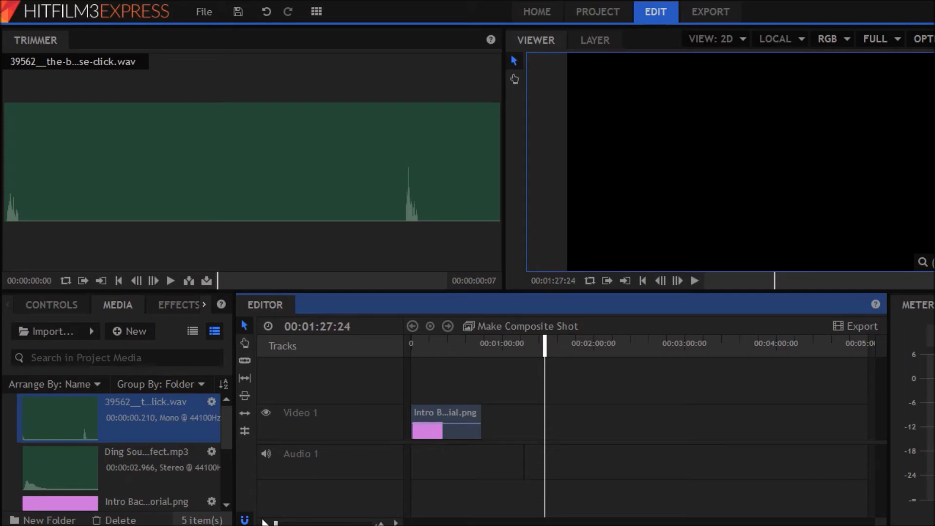
Move the mouse-click clip on Audio 1 beneath the start of the background clip, to about 0.7 seconds.
drag(276, 523, 301, 523)
scroll(638, 424, left, 5)
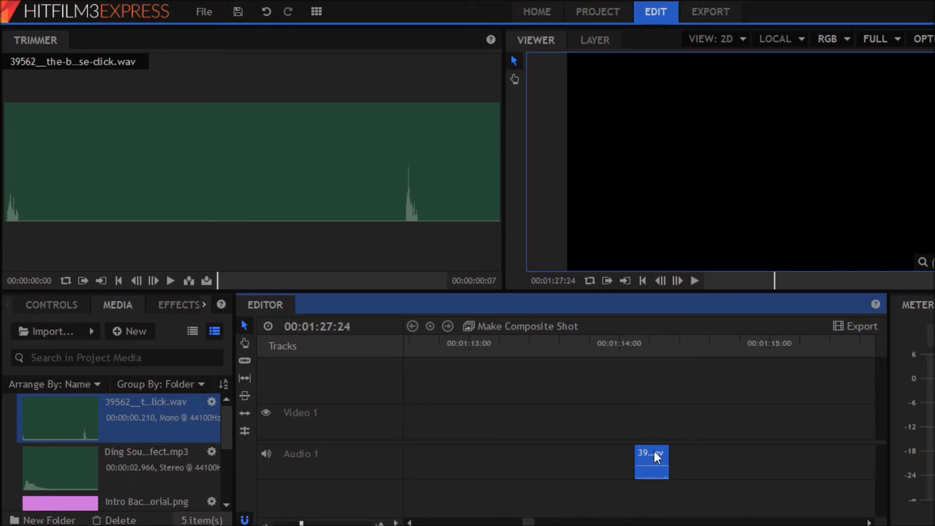
drag(655, 452, 547, 467)
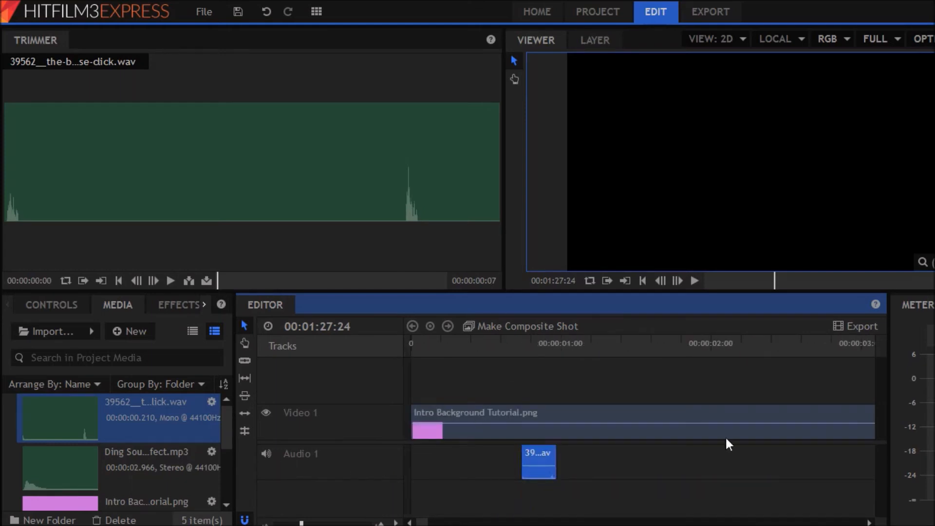
Play the beginning of the timeline to check the click sound's timing and return the playhead to the start.
drag(302, 523, 289, 523)
drag(548, 521, 425, 512)
click(443, 343)
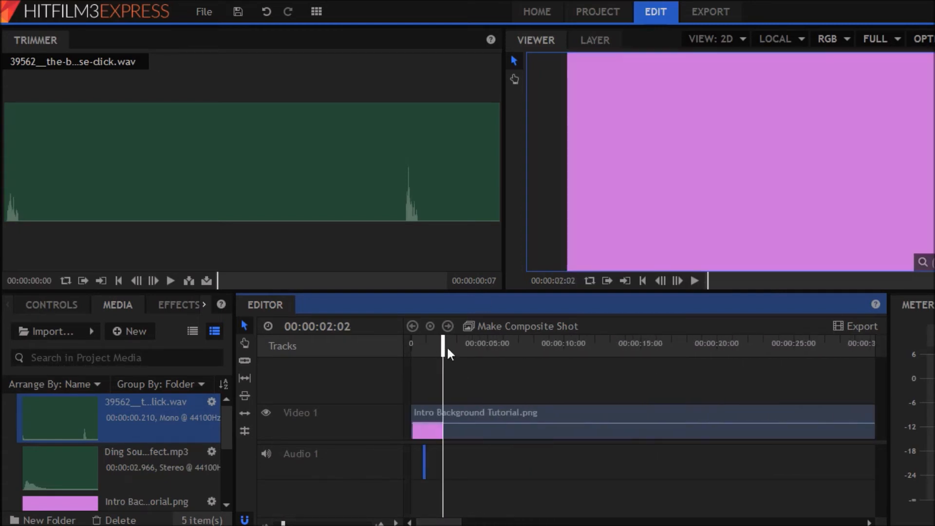
drag(444, 346, 403, 361)
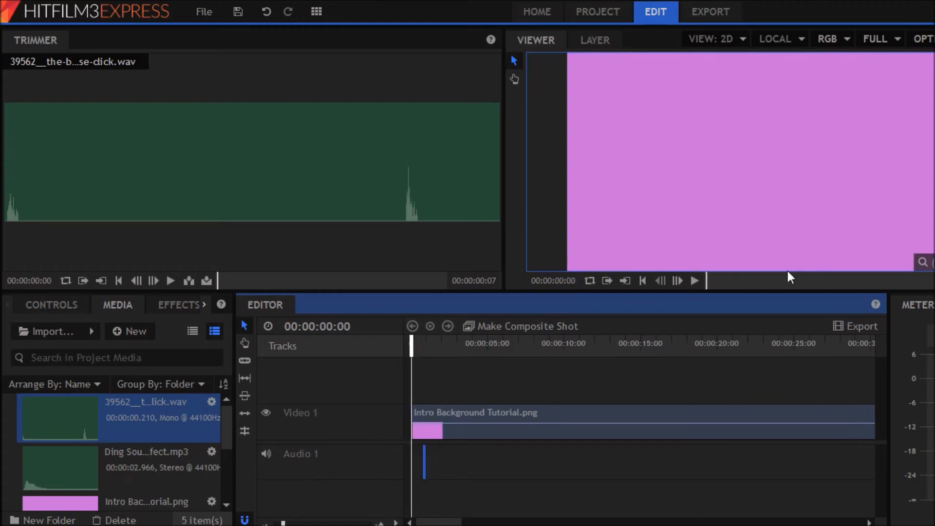
click(695, 284)
click(695, 286)
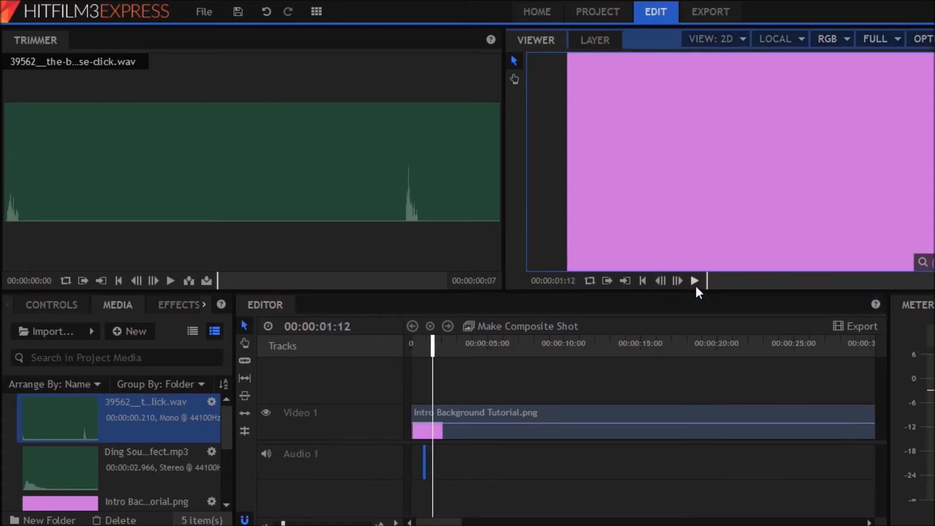
drag(431, 350, 407, 353)
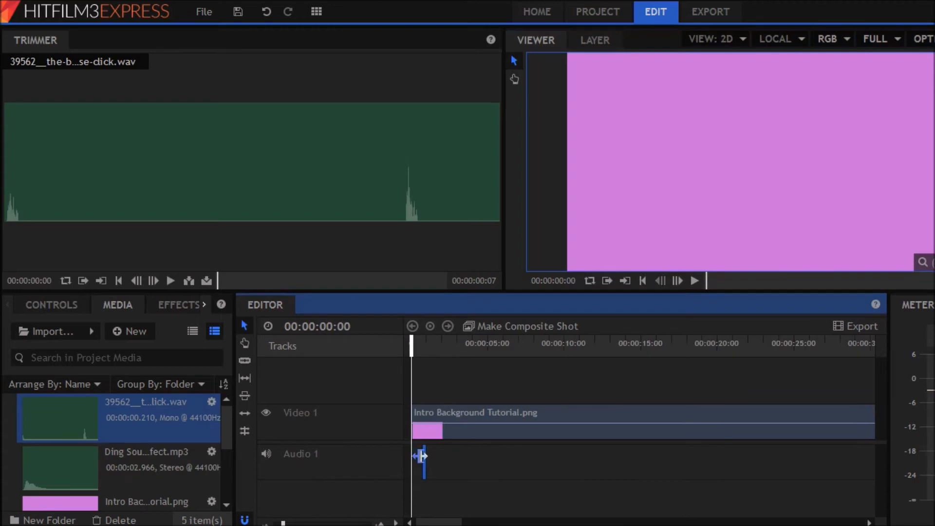
Move the mouse-click clip on Audio 1 earlier, to about 0.4 seconds, and play the opening to check it.
click(395, 522)
click(283, 524)
drag(283, 524, 299, 523)
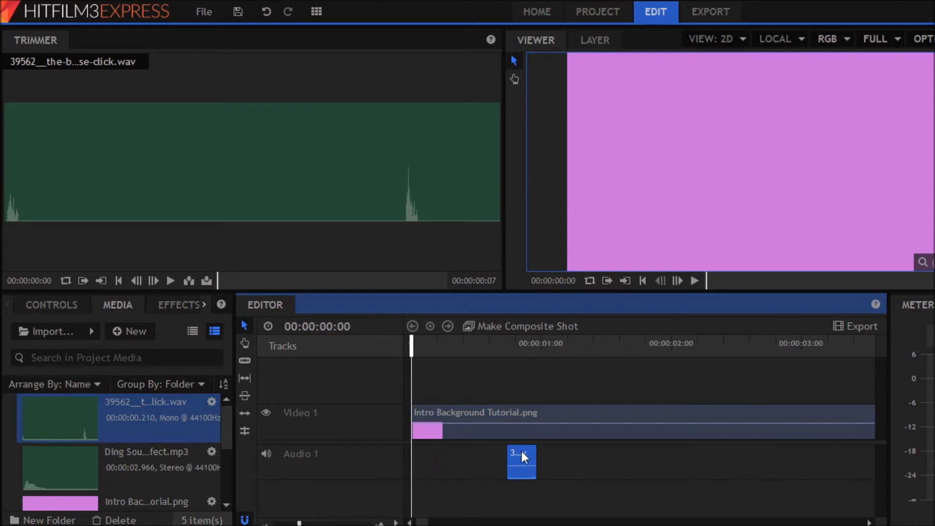
drag(522, 451, 475, 455)
click(697, 286)
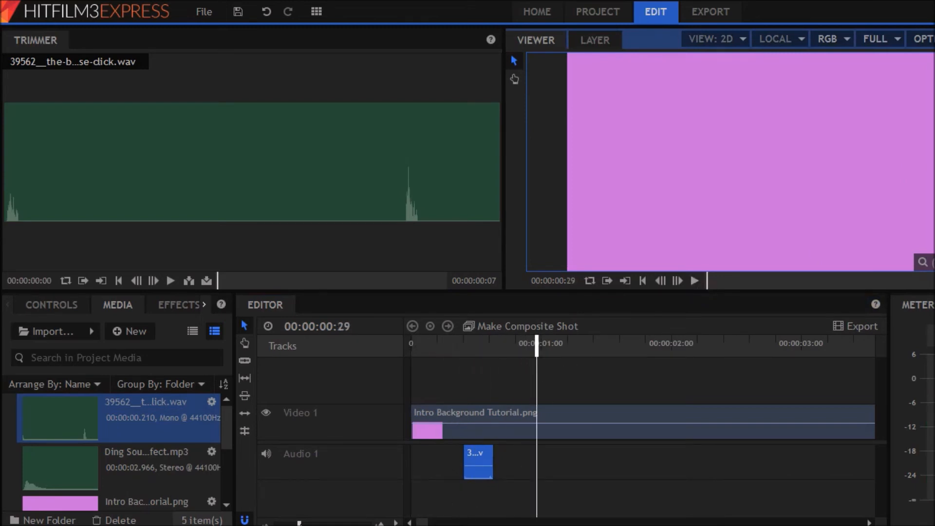
Place the playhead past the background clip at 00:01:09:10 and insert a Video 2 track above Video 1.
drag(299, 525, 276, 524)
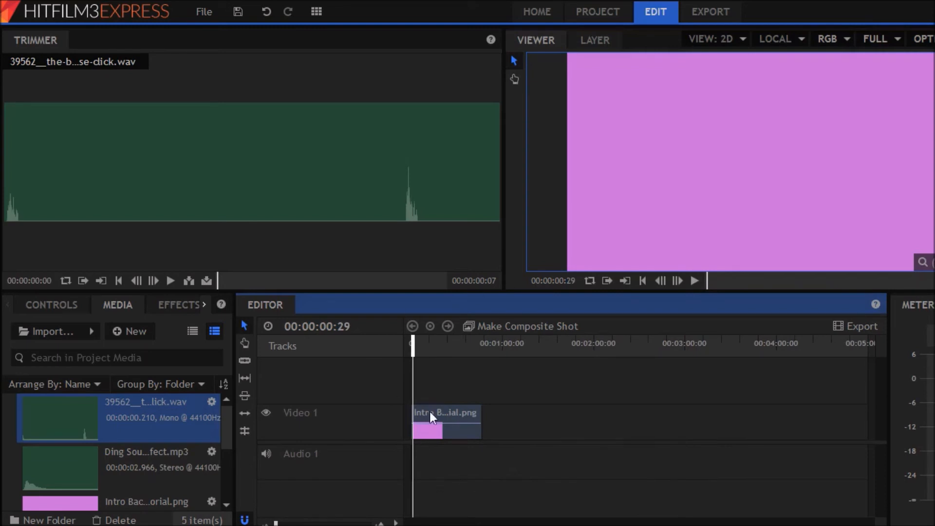
drag(413, 341, 517, 342)
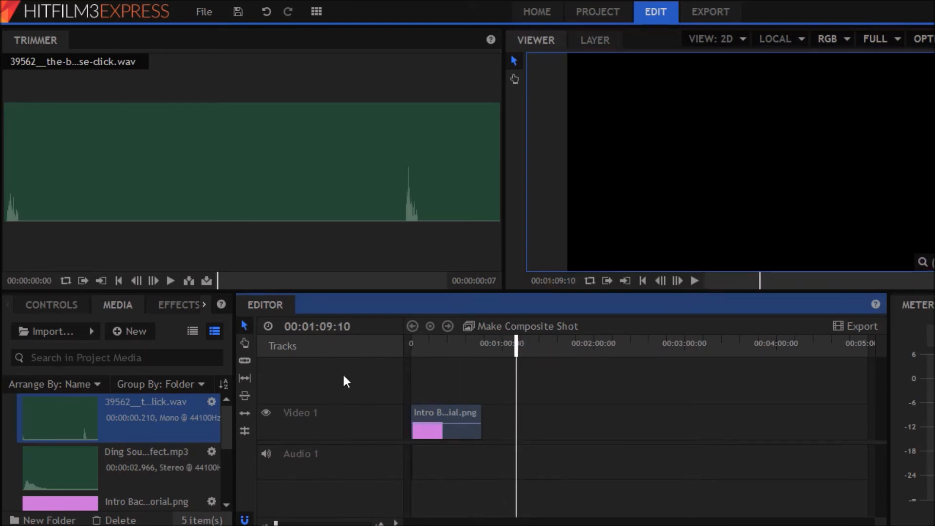
right_click(323, 384)
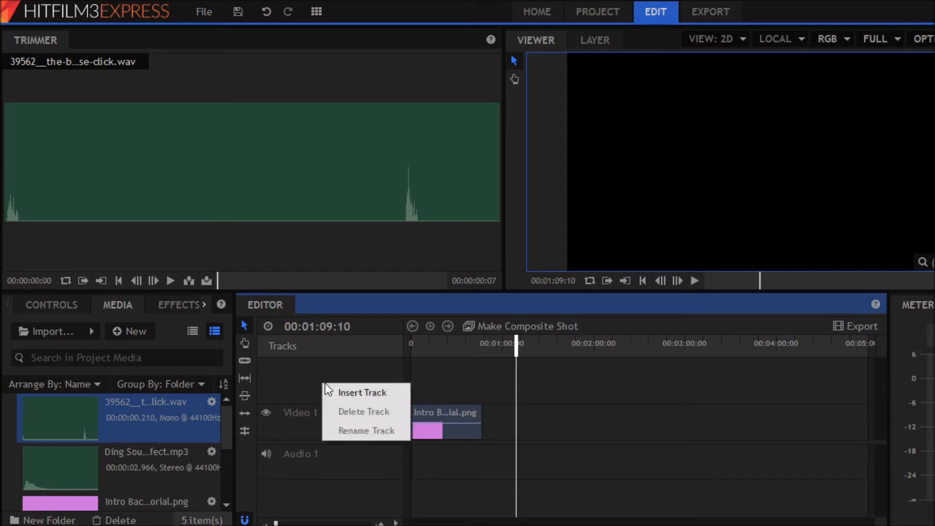
click(360, 396)
click(361, 378)
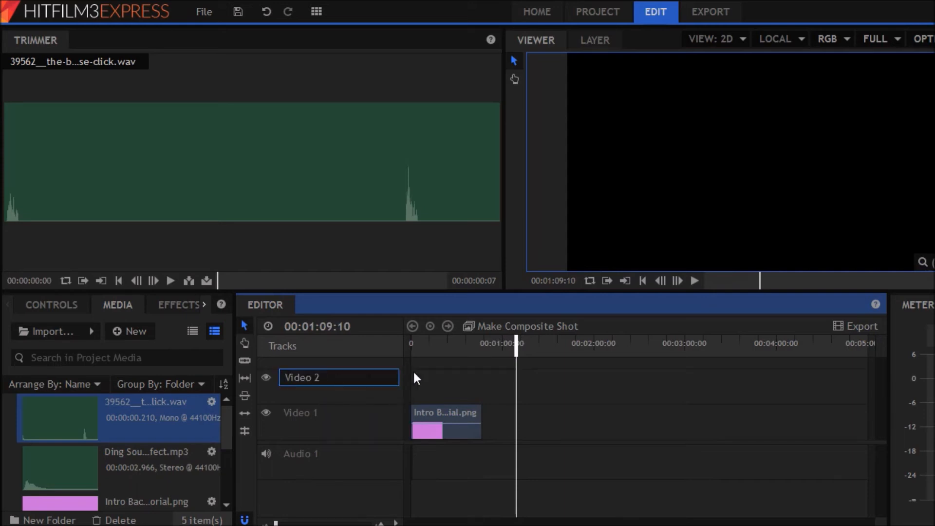
click(388, 393)
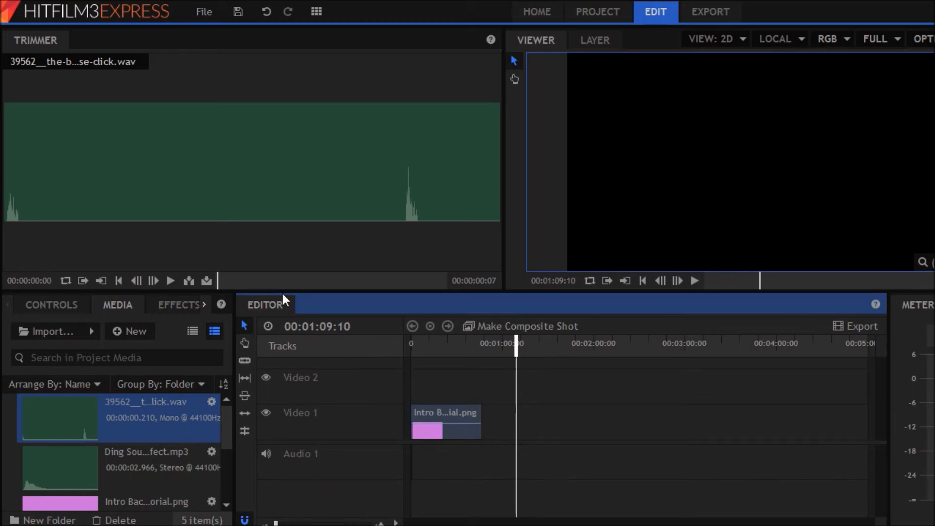
Add Intro Heart.png to the timeline and move its clip to the beginning of the Video 2 track.
scroll(126, 483, down, 3)
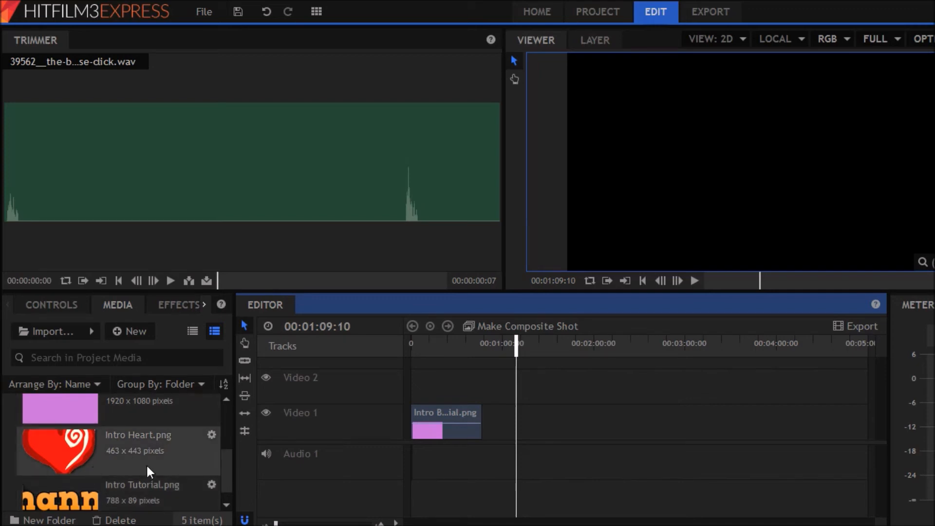
click(137, 437)
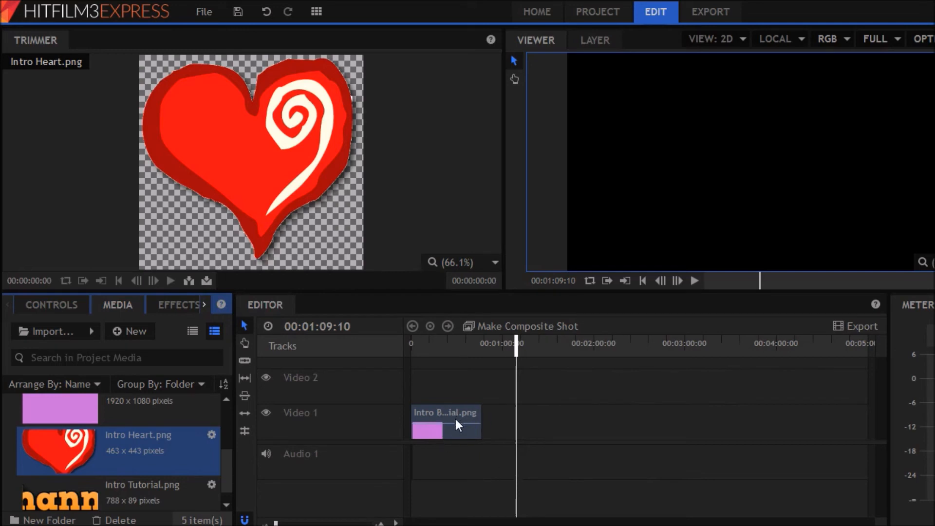
click(207, 281)
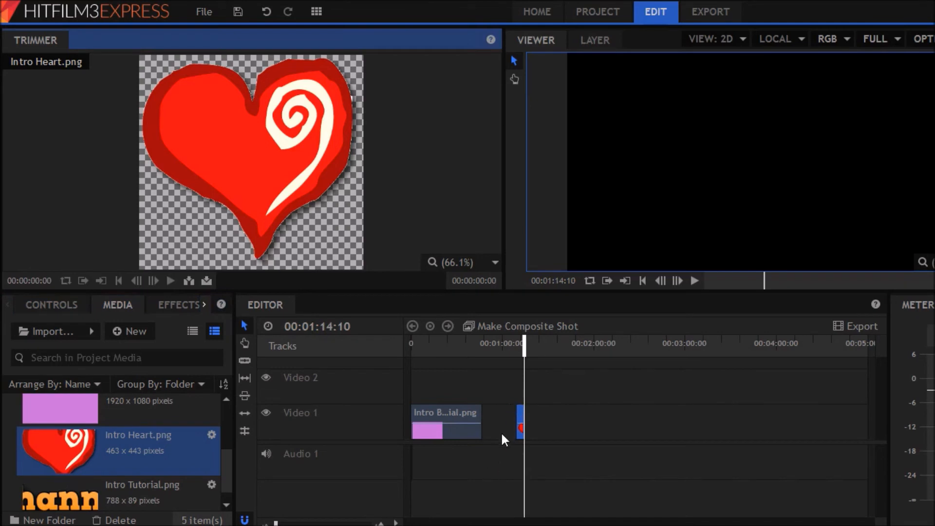
drag(276, 524, 279, 523)
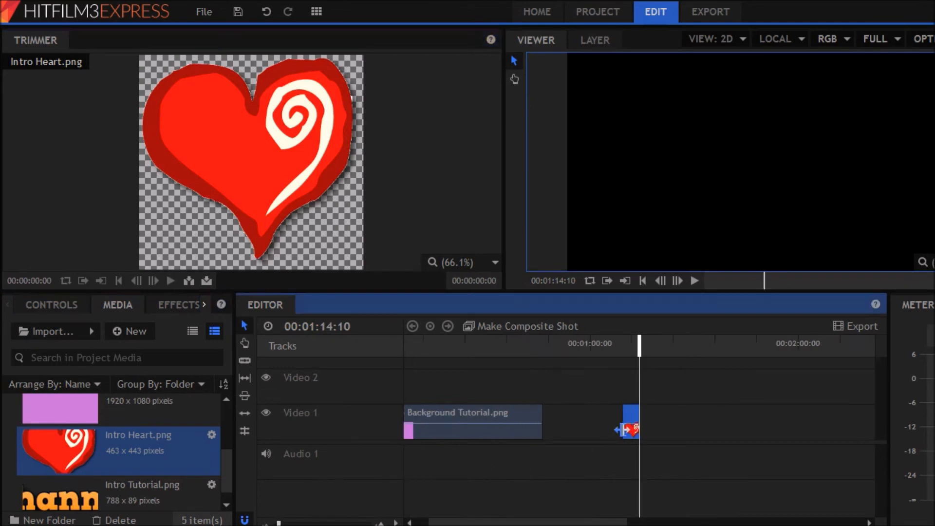
drag(635, 417, 428, 373)
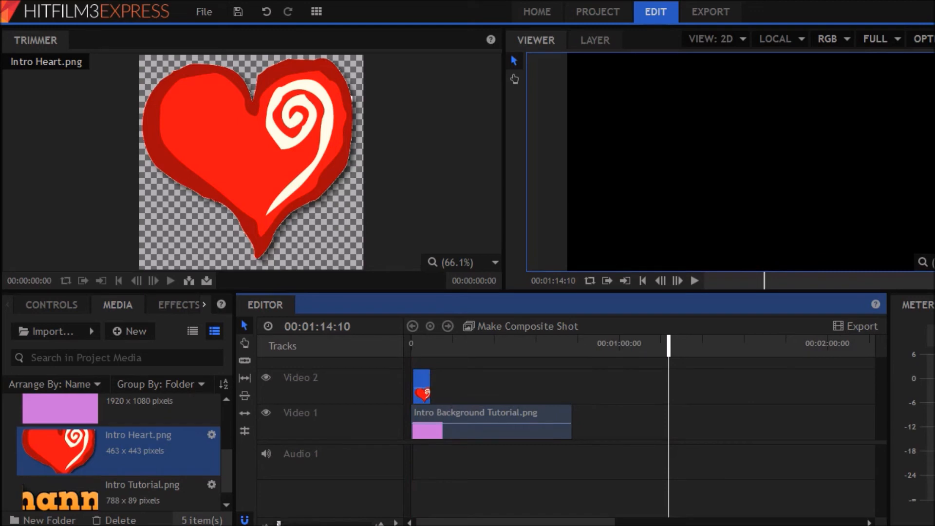
Move the Intro Heart.png clip on Video 2 to start at 00:00:00:12, in line with the mouse-click clip.
drag(278, 524, 293, 525)
drag(528, 523, 409, 503)
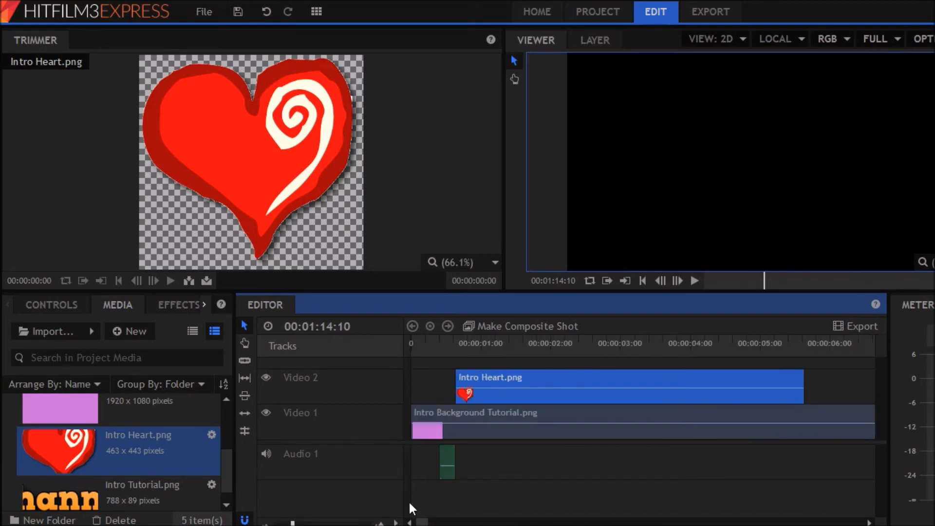
drag(477, 375, 463, 373)
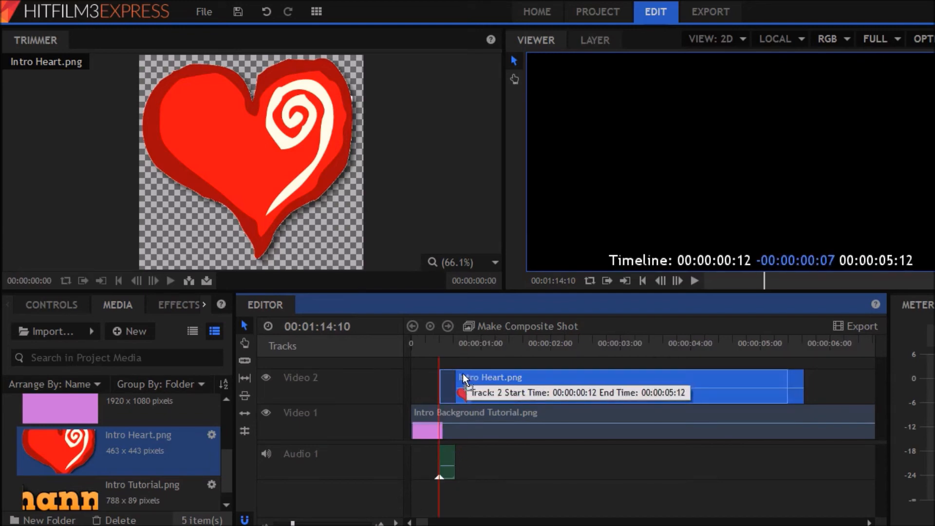
drag(464, 378, 464, 379)
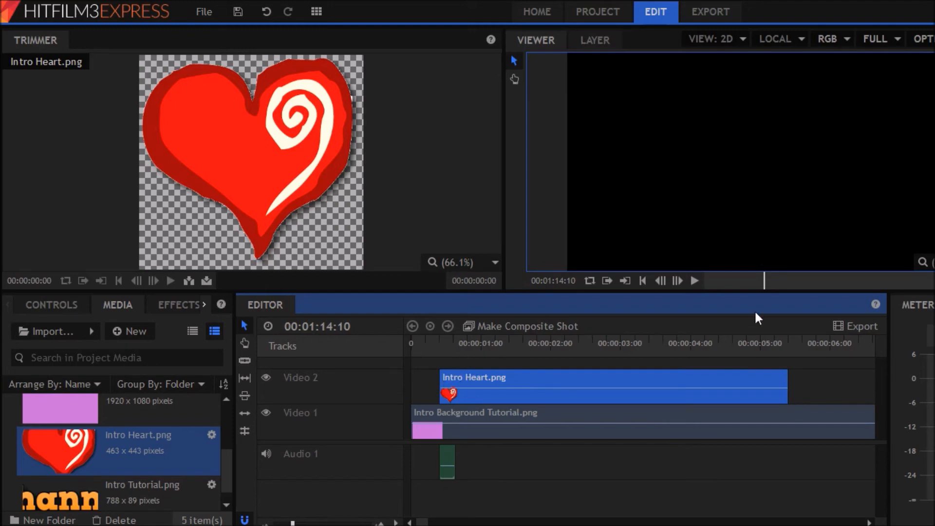
Play the opening to about 00:00:01:05, where the heart is shown, and move the heart up into the upper half of the frame.
drag(765, 281, 705, 283)
click(695, 281)
click(696, 282)
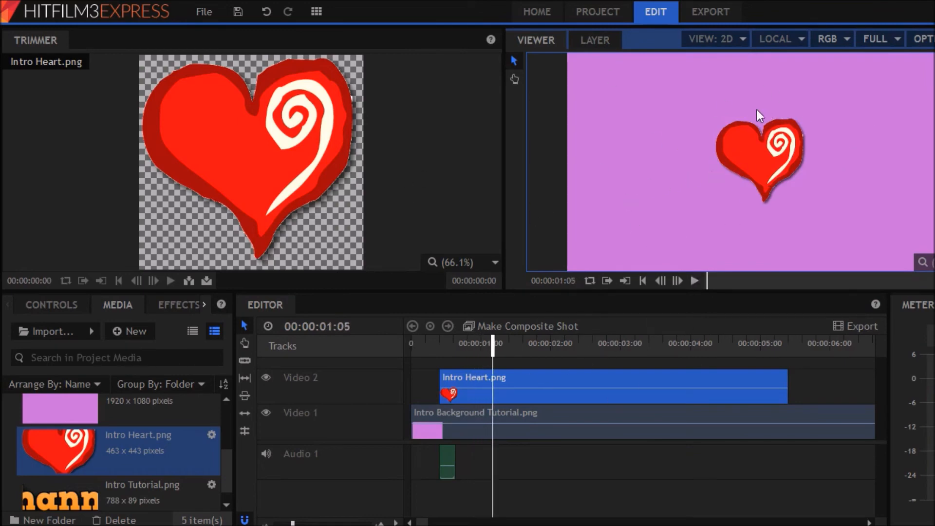
click(468, 377)
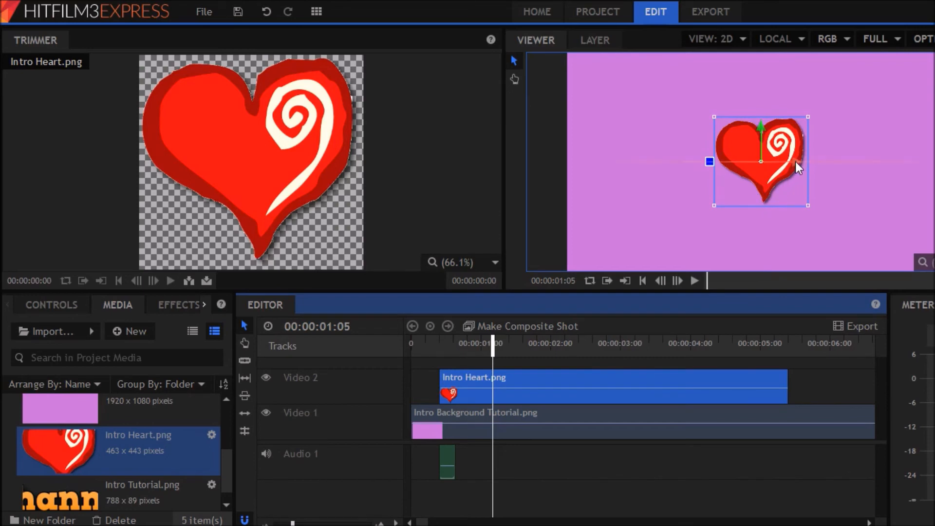
drag(796, 162, 794, 135)
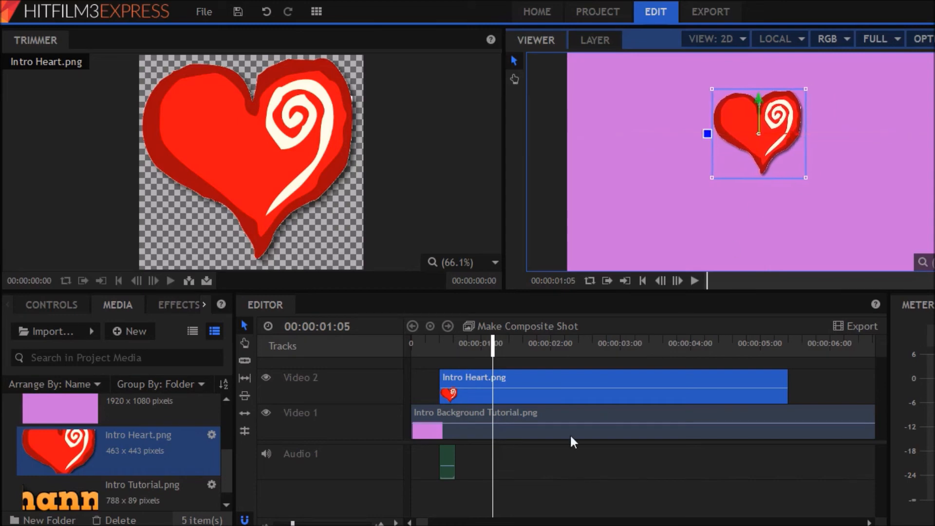
Replay the opening from the start and stop the playhead at 00:00:00:29, shortly after the click sound.
drag(493, 345, 394, 359)
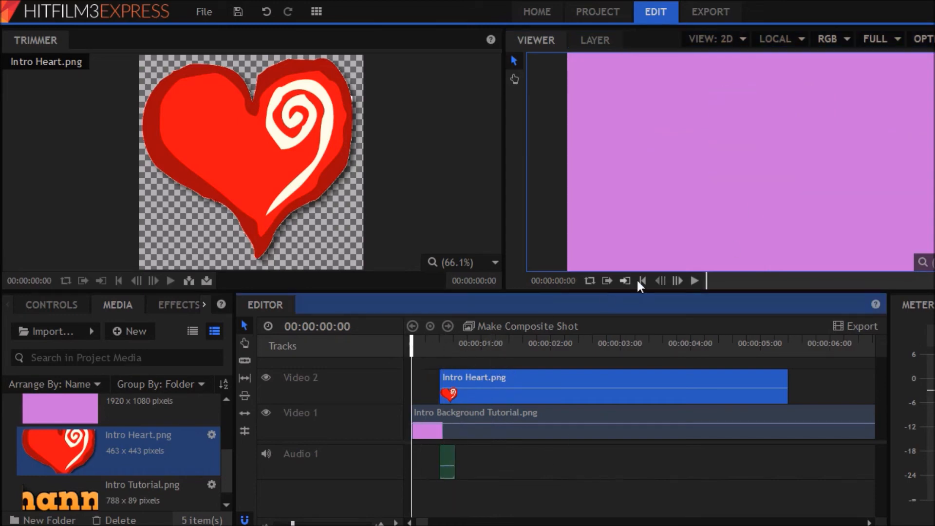
click(695, 281)
click(694, 281)
drag(489, 350, 402, 369)
click(693, 278)
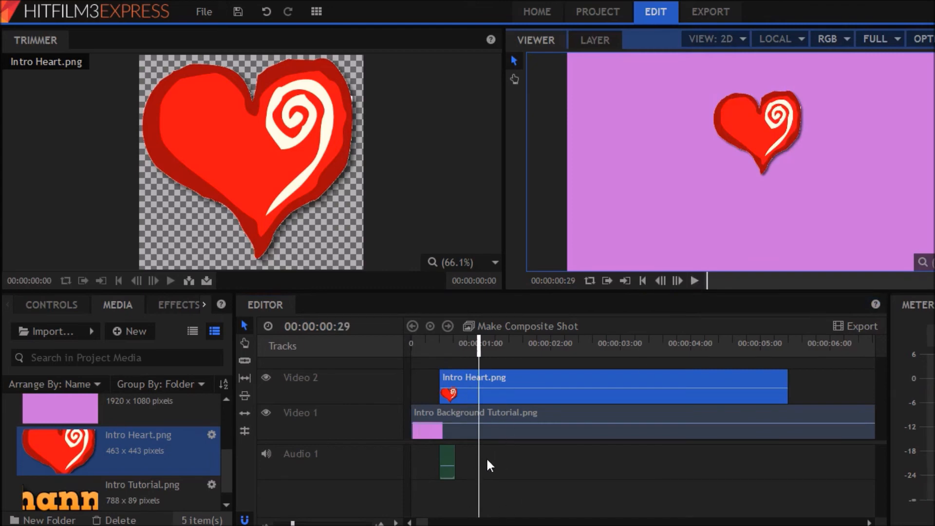
Add Ding Sound Effect.mp3 to Audio 1 at 00:00:00:29 and play the opening to check its timing.
key(Up)
key(Up)
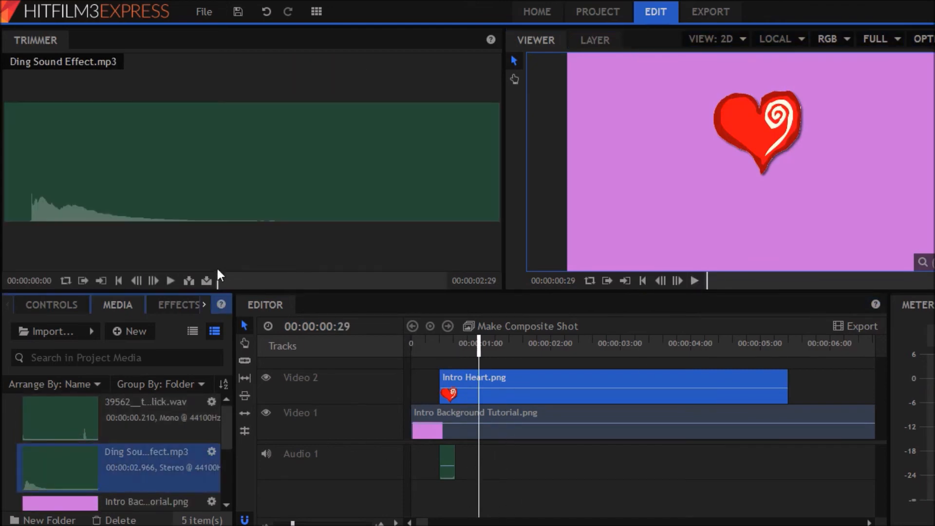
click(206, 279)
drag(679, 352, 382, 413)
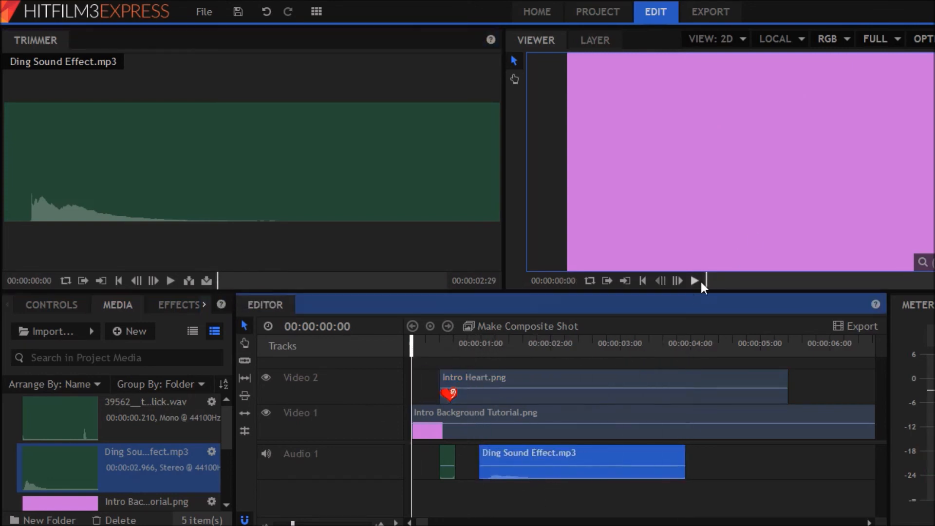
click(701, 282)
click(700, 280)
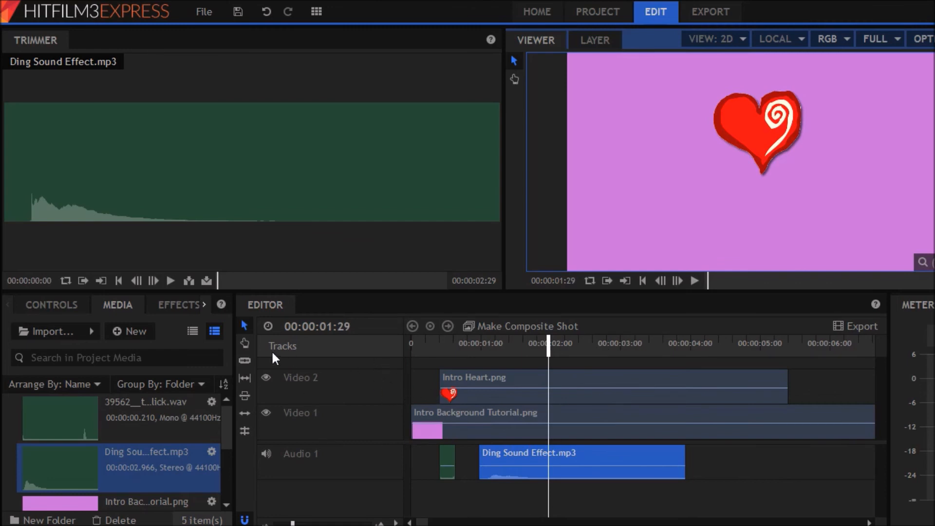
Insert a Video 3 track above Video 2 and enlarge the video track area to show all three tracks.
scroll(165, 423, down, 3)
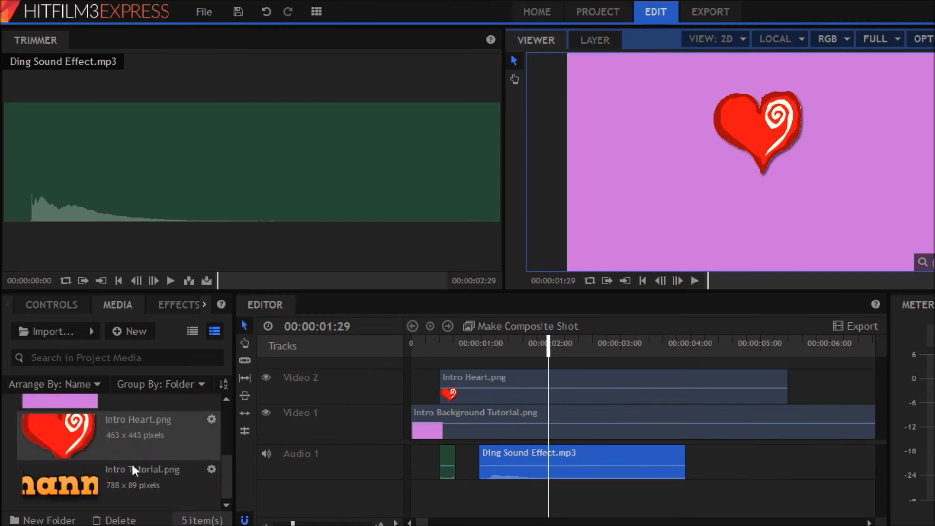
right_click(372, 362)
click(396, 375)
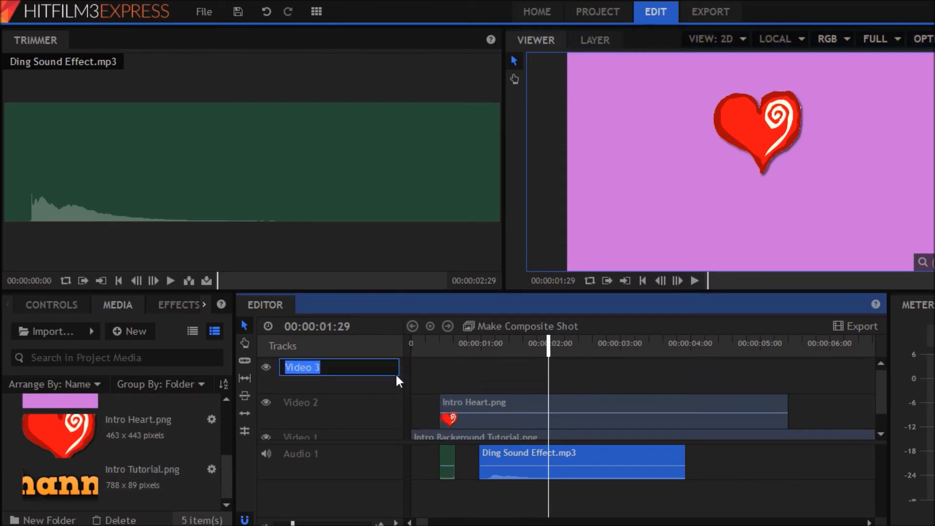
click(333, 367)
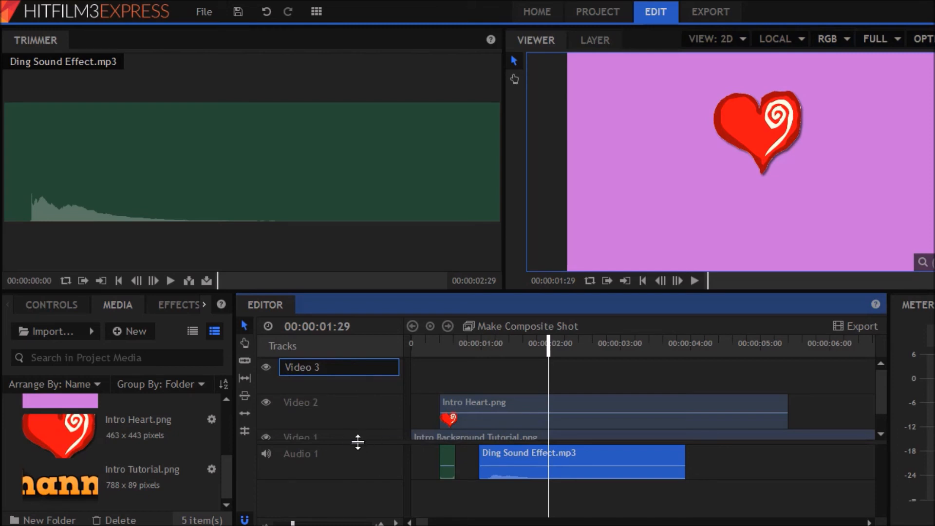
drag(359, 441, 345, 468)
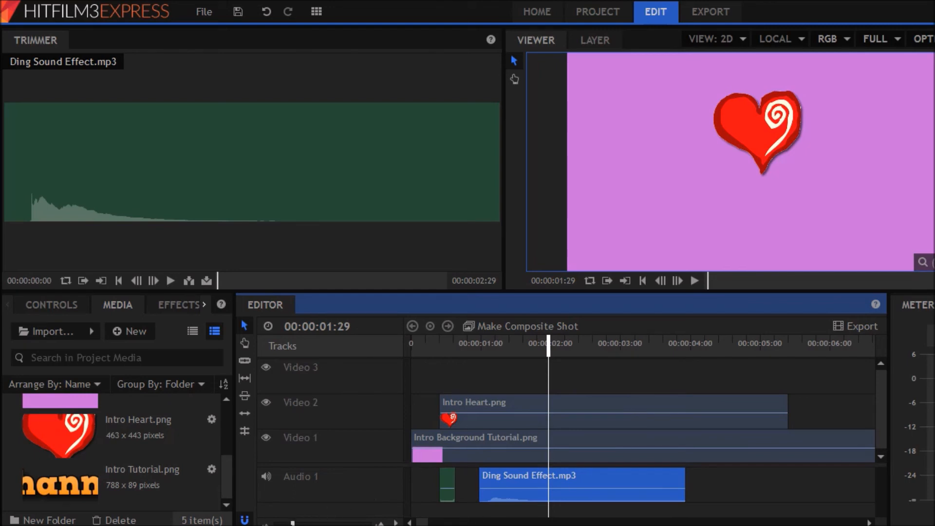
Place the playhead past the background clip at 00:01:09:14 and add Intro Tutorial.png to the timeline there.
drag(293, 523, 278, 523)
drag(415, 341, 577, 341)
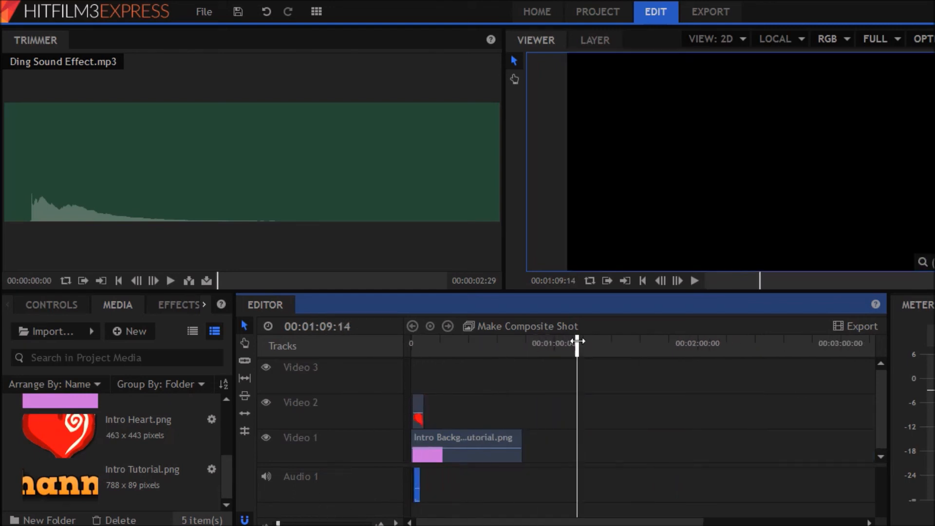
click(100, 472)
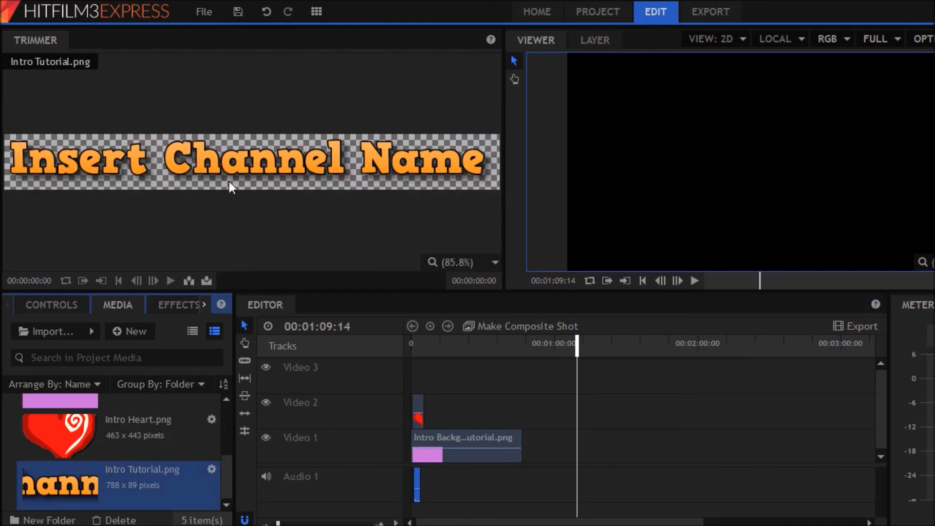
click(206, 281)
click(585, 433)
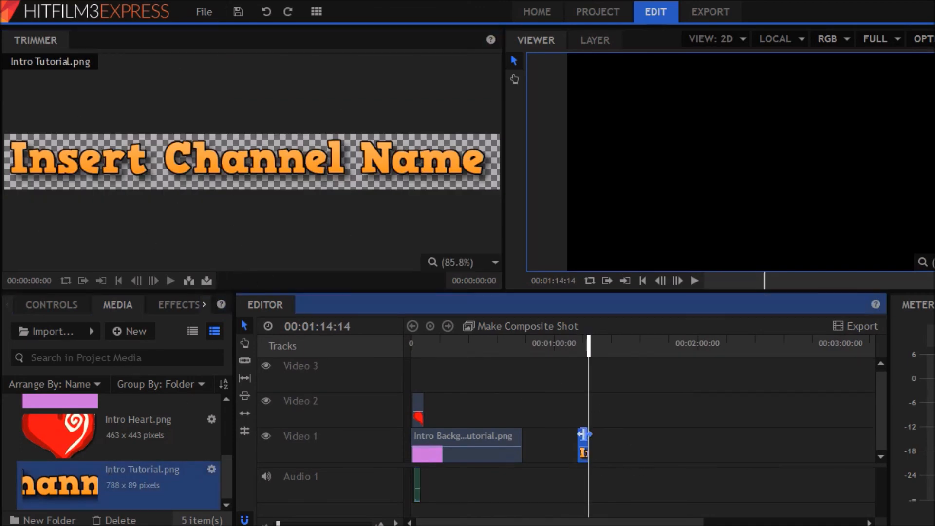
Move the Intro Tutorial.png clip to Video 3 at the ding sound's start and trim its end to match the heart clip.
drag(277, 523, 282, 523)
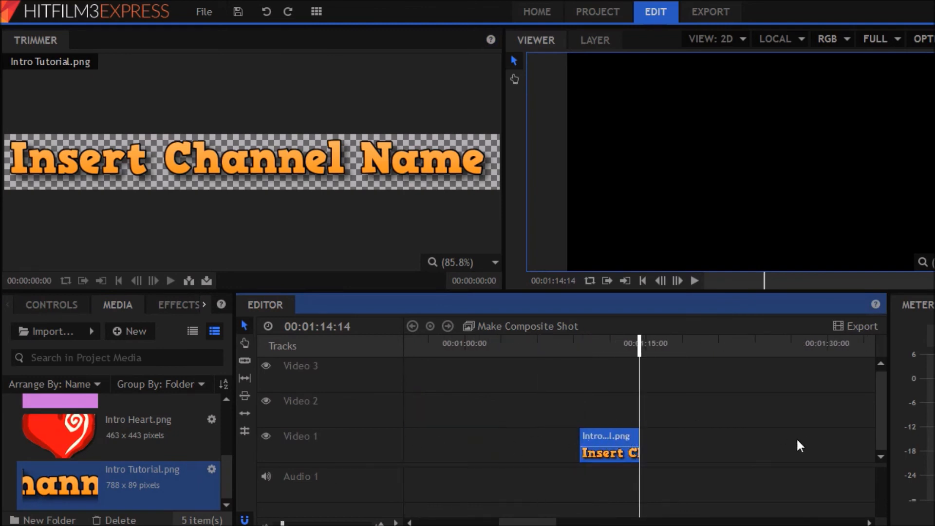
drag(602, 434, 448, 386)
drag(282, 523, 289, 523)
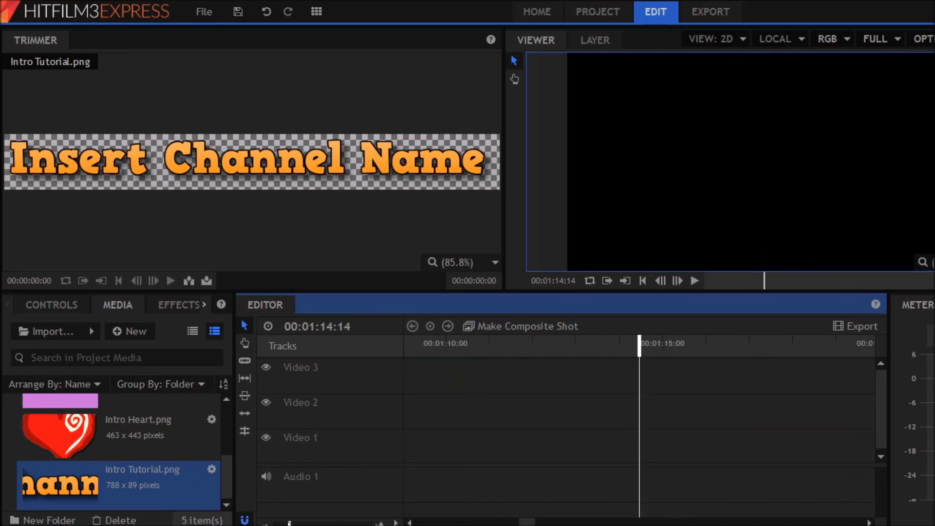
drag(536, 515, 424, 522)
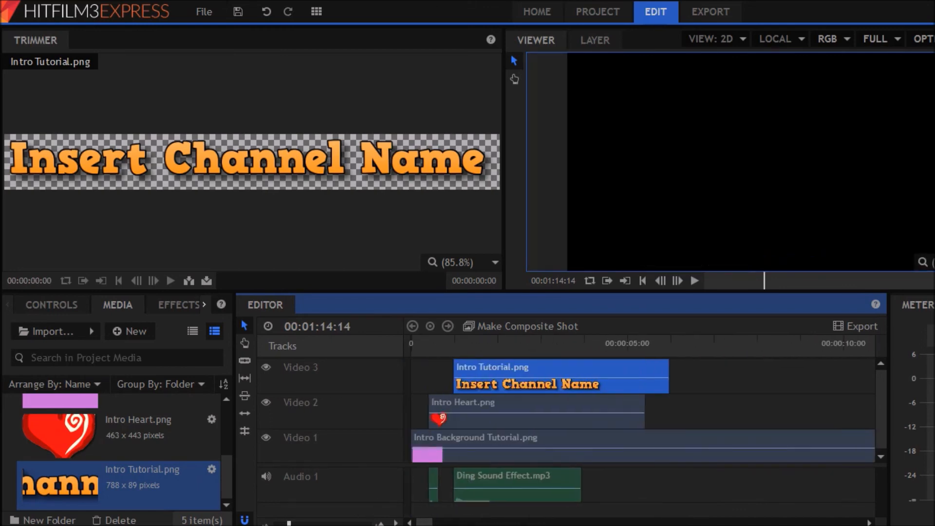
mouse_move(487, 370)
mouse_down()
mouse_move(499, 368)
mouse_move(484, 364)
mouse_up()
drag(664, 370, 647, 367)
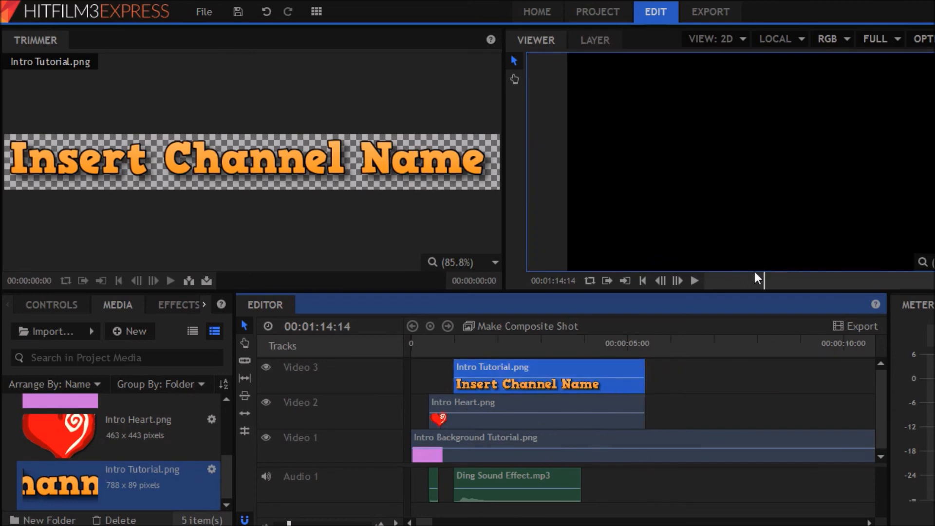
Play the intro to 00:00:01:23, then enlarge the Insert Channel Name text and move it below the heart.
drag(764, 284, 697, 292)
key(space)
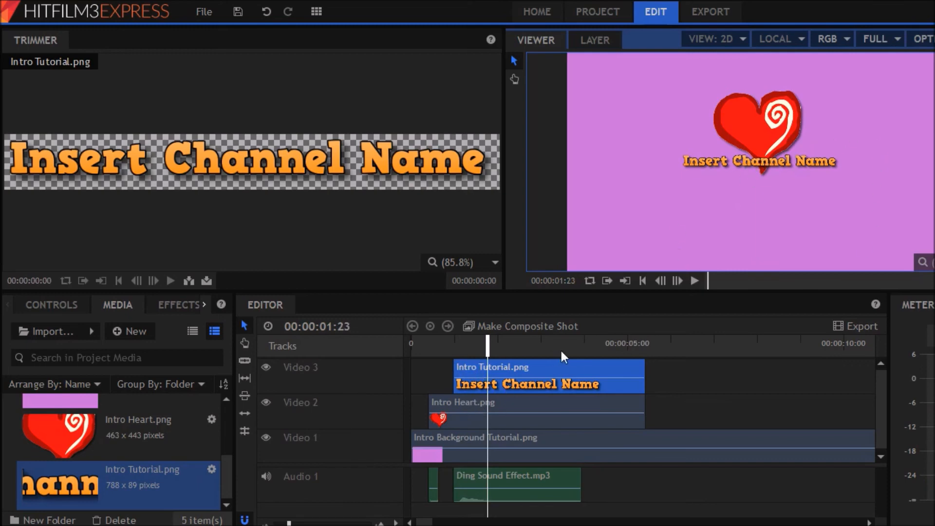
click(558, 368)
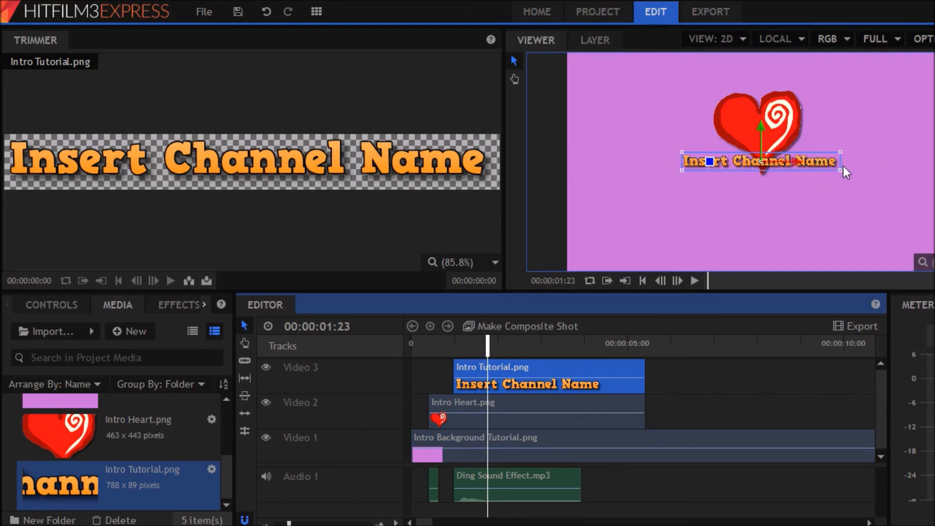
drag(840, 170, 906, 190)
drag(763, 123, 765, 168)
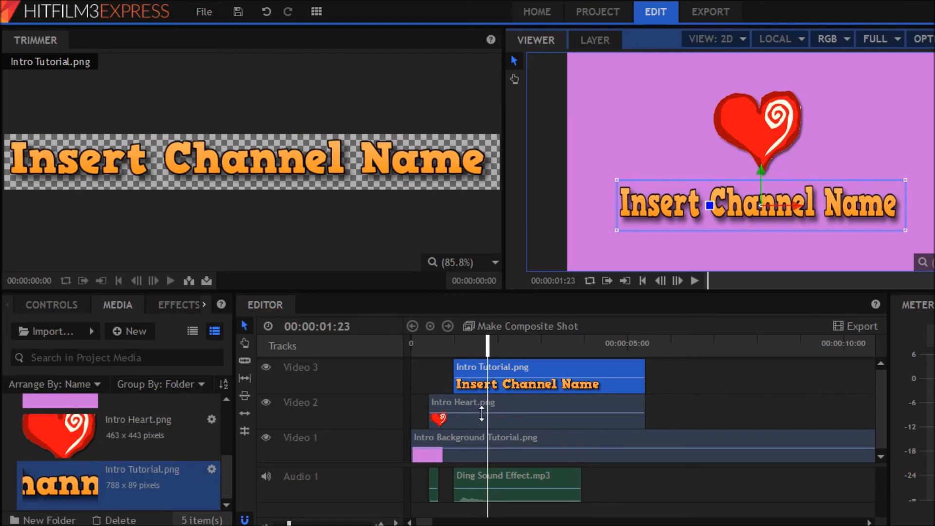
Nudge the heart slightly to the left in the frame above the channel name text.
click(516, 402)
drag(791, 133, 783, 130)
click(899, 162)
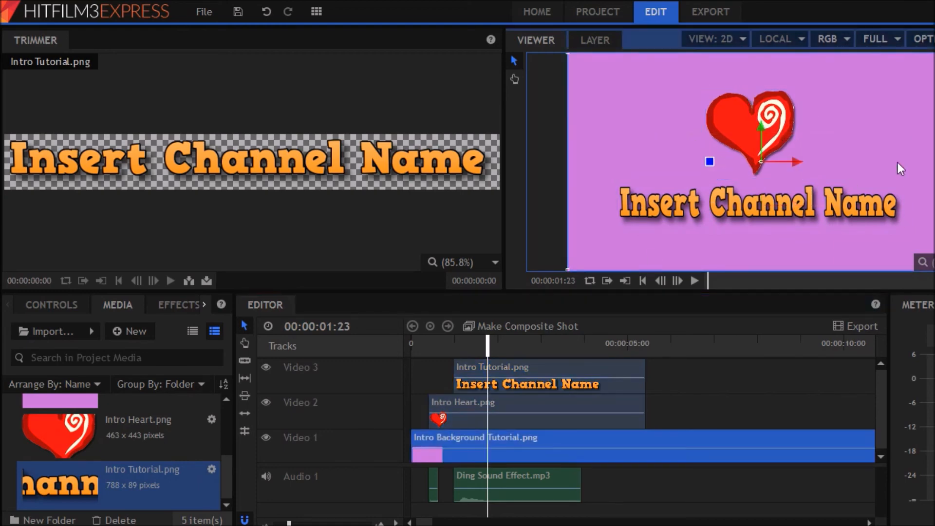
Play the intro from the start twice to check its timing, leaving the playhead at 00:00:02:08.
drag(496, 343, 401, 346)
click(709, 381)
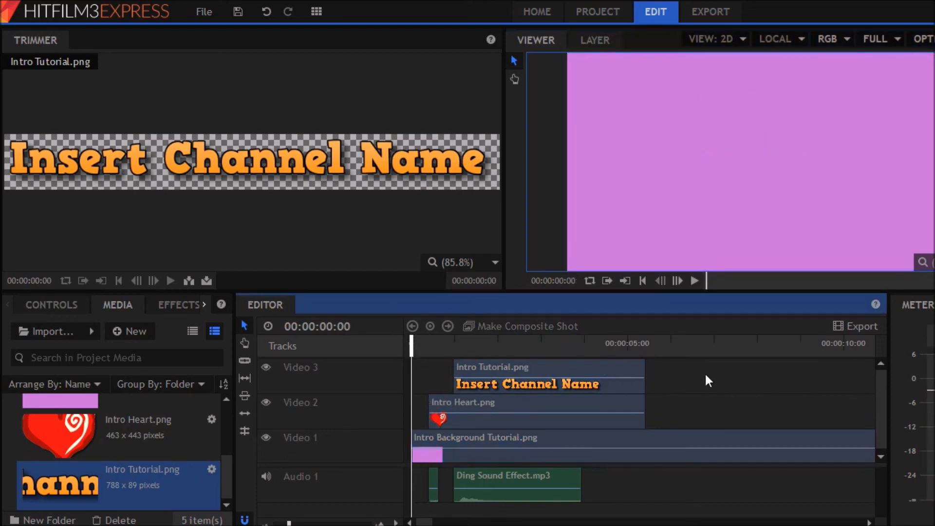
click(694, 281)
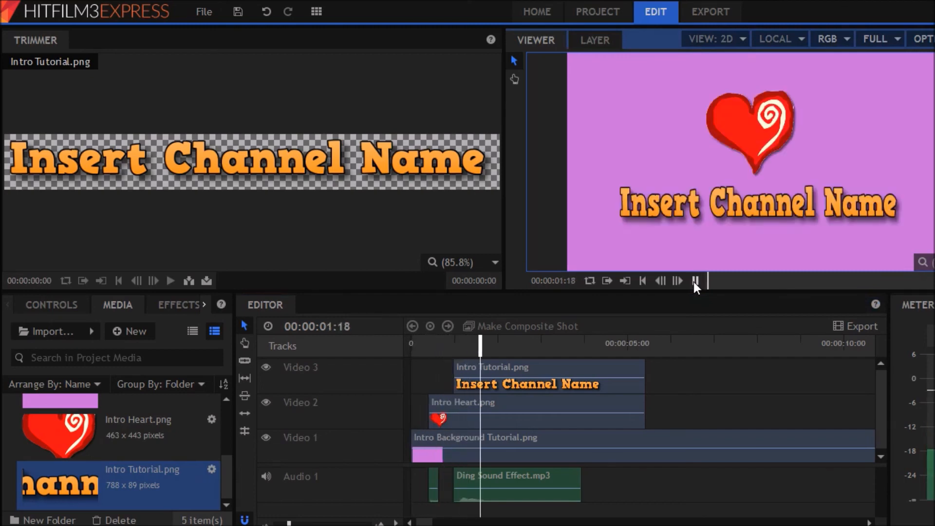
click(694, 281)
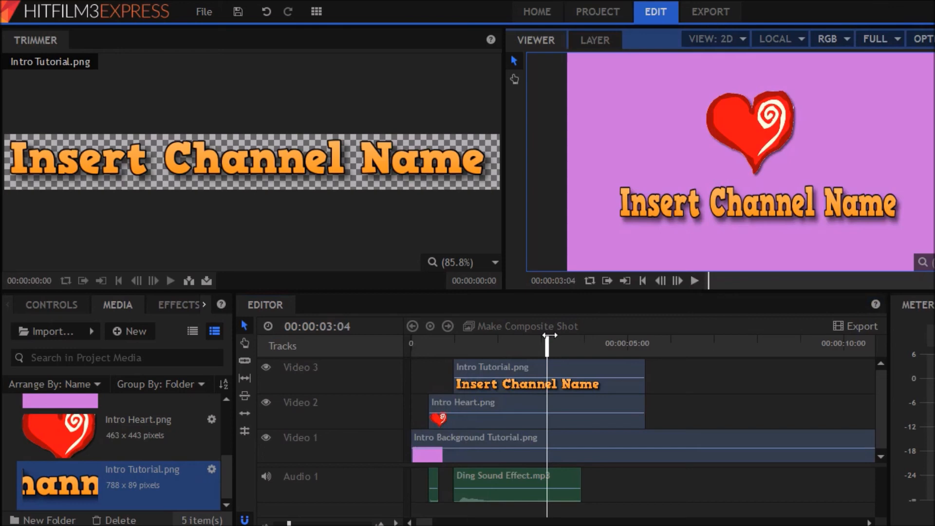
drag(549, 336, 359, 399)
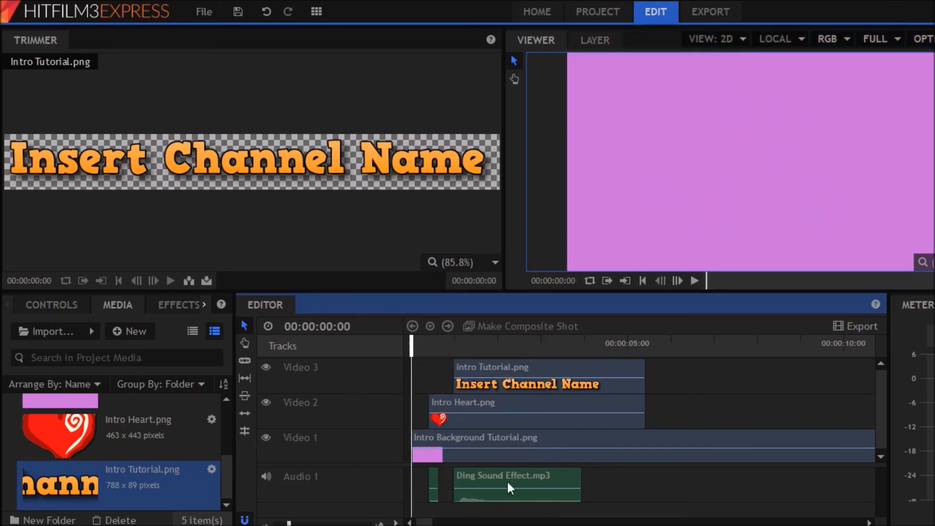
click(696, 281)
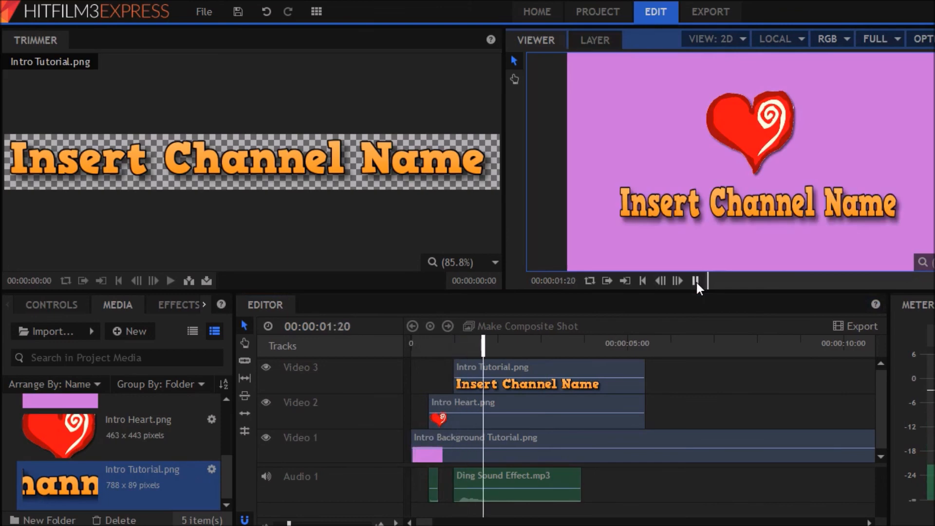
click(696, 281)
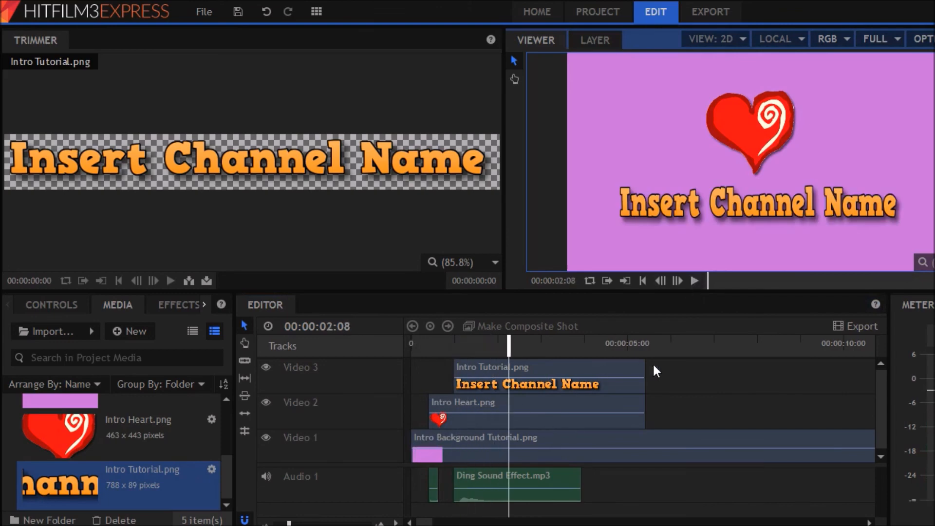
Trim the ends of the channel name, heart and ding sound clips to 00:00:02:08.
drag(643, 373, 554, 385)
drag(646, 413, 519, 420)
drag(579, 490, 509, 489)
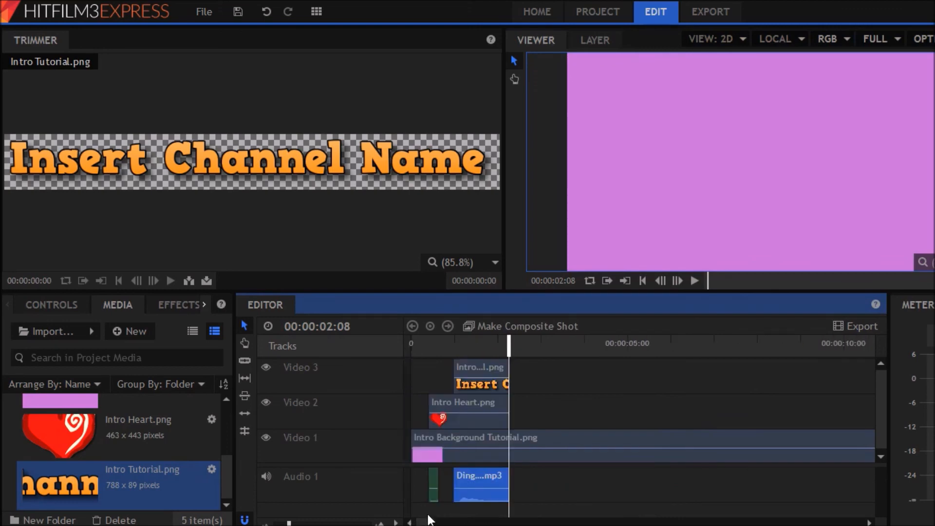
Trim the background clip's end to match the other clips at 00:00:02:08 and return the playhead to the start.
mouse_move(289, 524)
mouse_down()
mouse_move(300, 523)
mouse_move(273, 523)
mouse_move(285, 523)
mouse_up()
drag(429, 521, 480, 519)
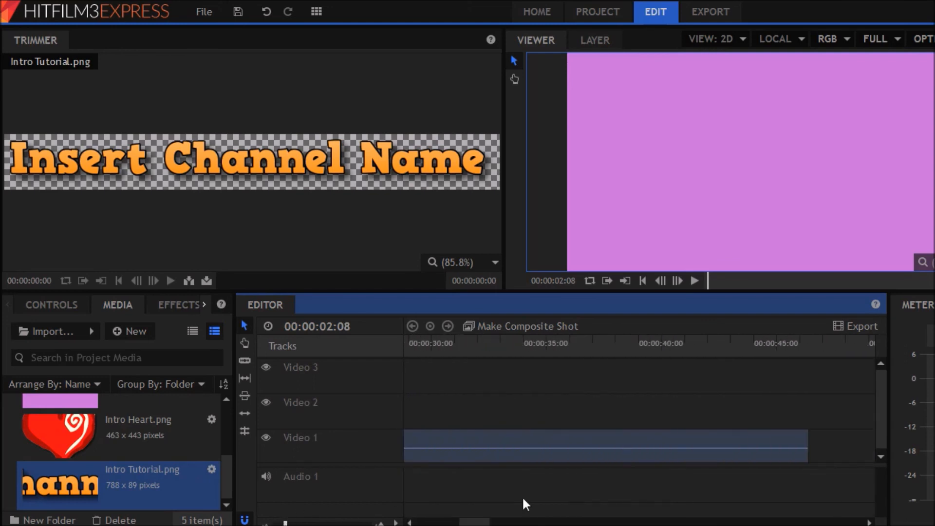
drag(809, 437, 463, 446)
drag(469, 345, 365, 367)
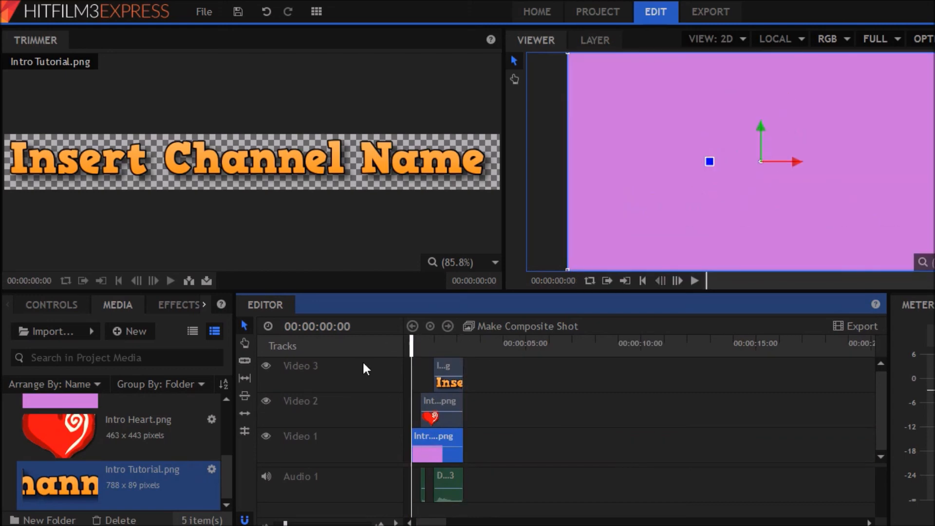
Preview the trimmed intro two times from the start of the timeline to check the shortened ending.
click(696, 280)
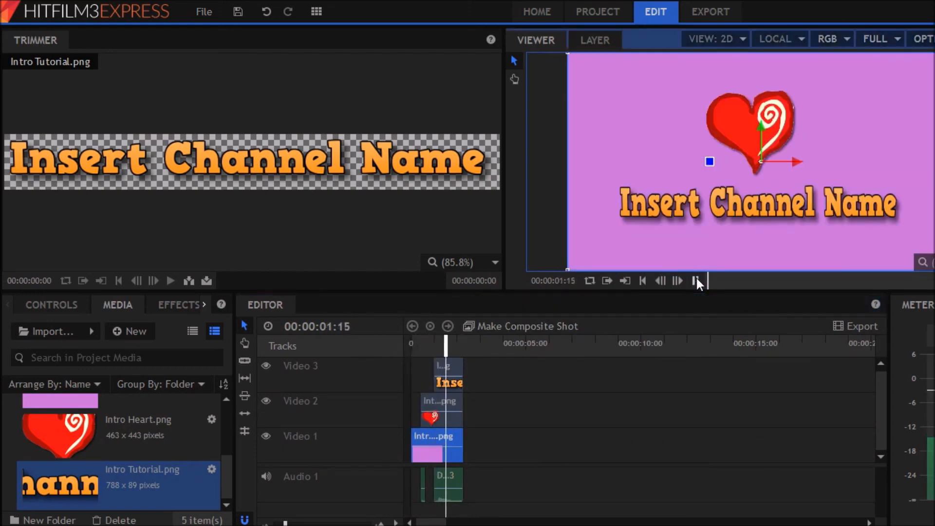
click(696, 277)
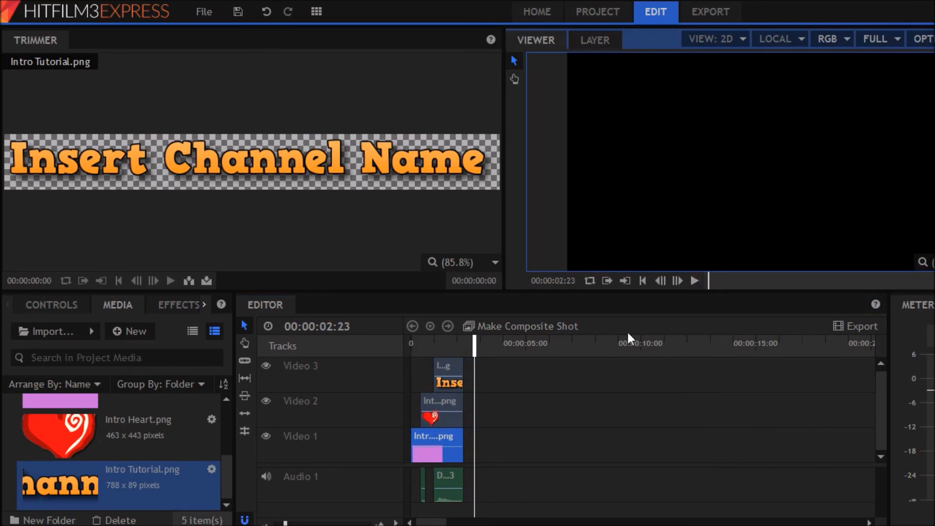
click(411, 344)
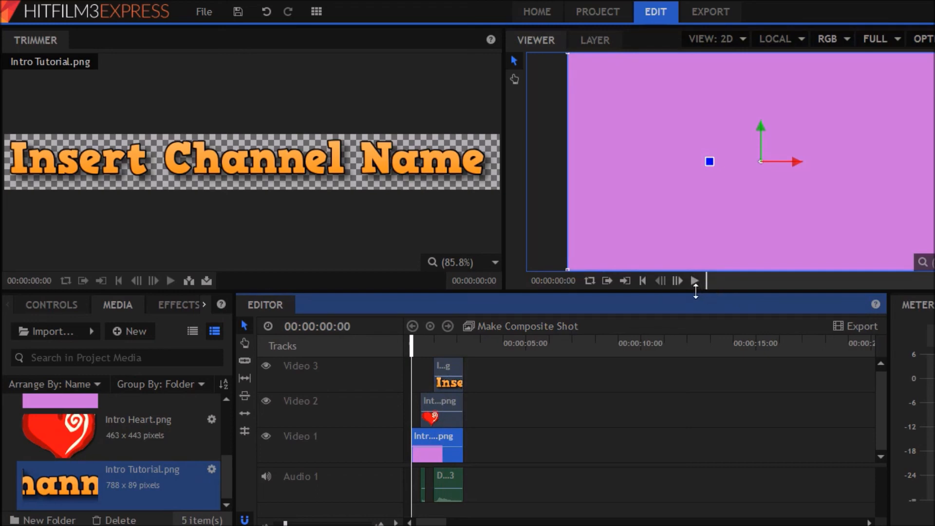
click(695, 280)
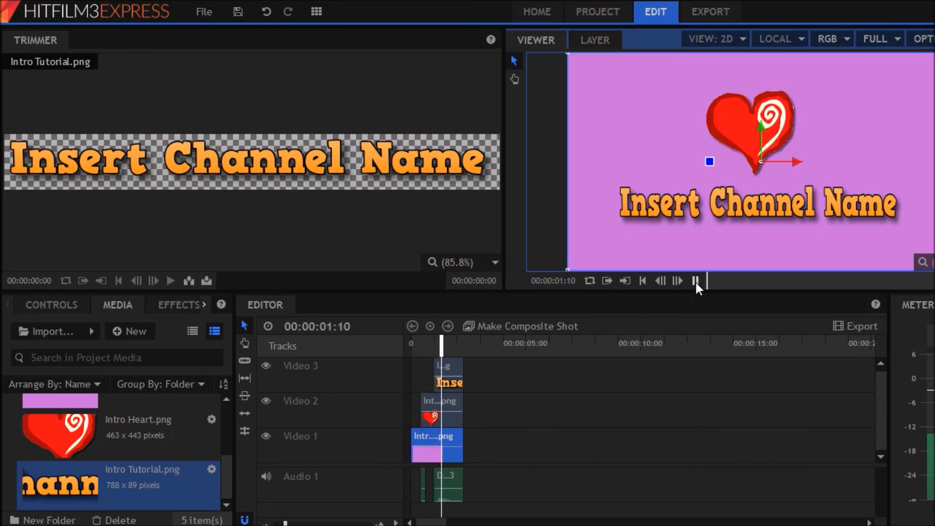
click(695, 281)
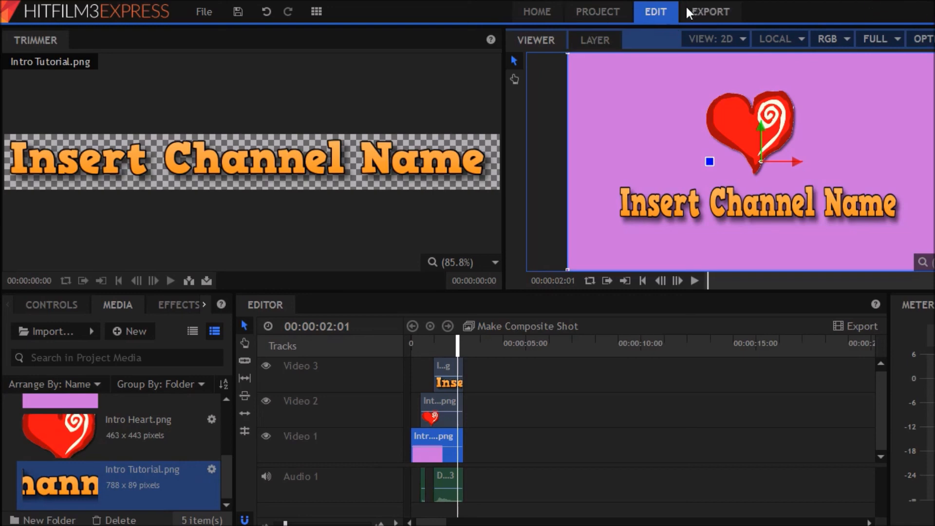
Export the Editor timeline's content area as an H.264 MP4 named "Intro Tutorial" in the Youtube Vids folder.
click(700, 13)
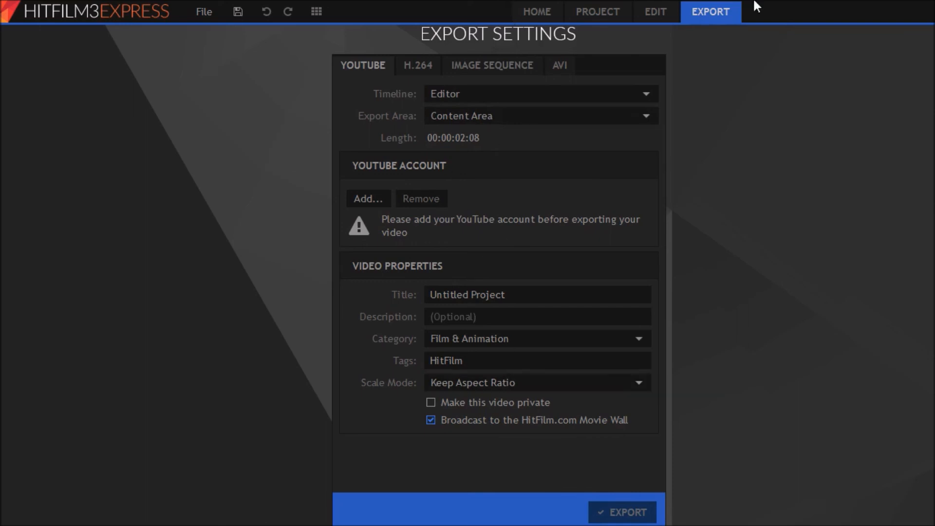
click(427, 72)
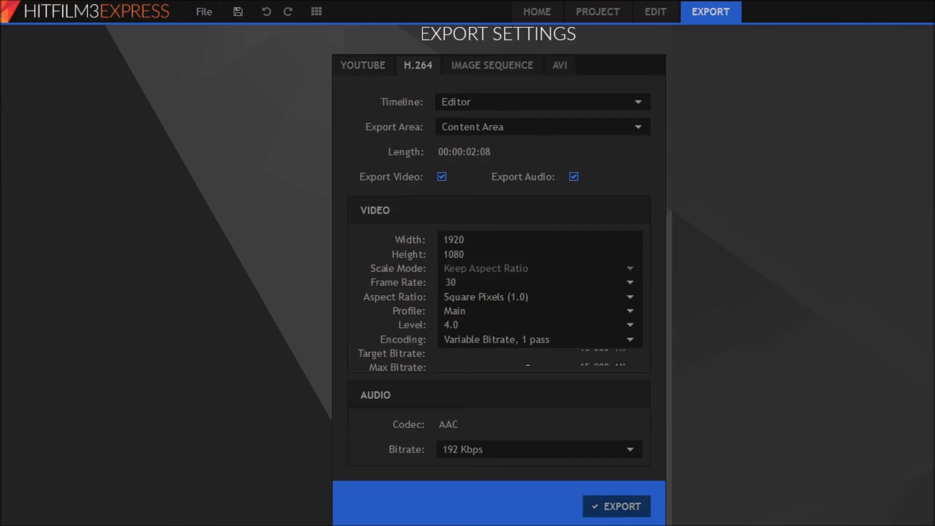
click(618, 511)
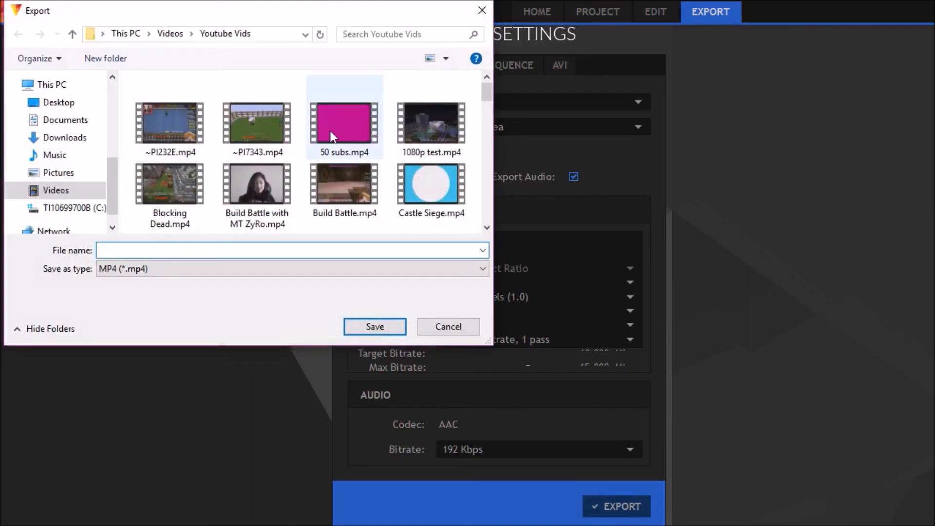
scroll(255, 185, down, 1)
scroll(254, 185, up, 2)
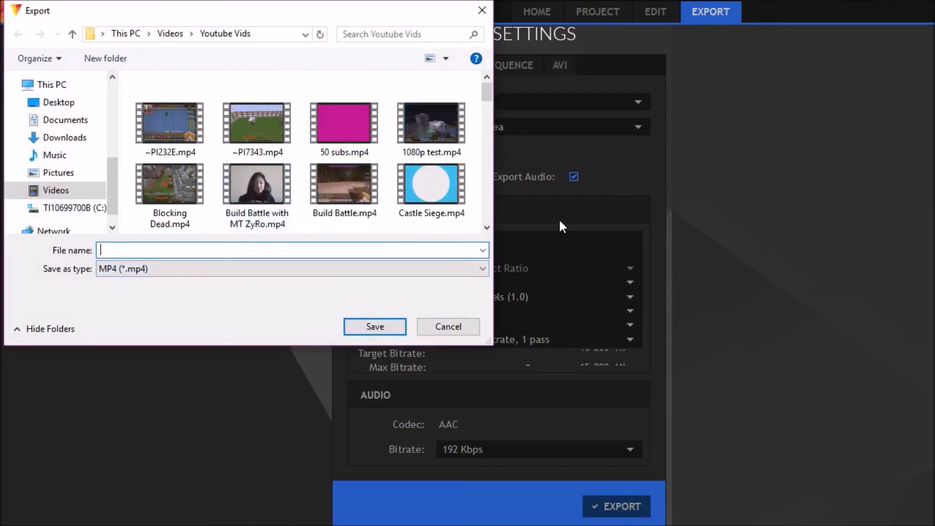
text(Intro Tutorial)
key(Return)
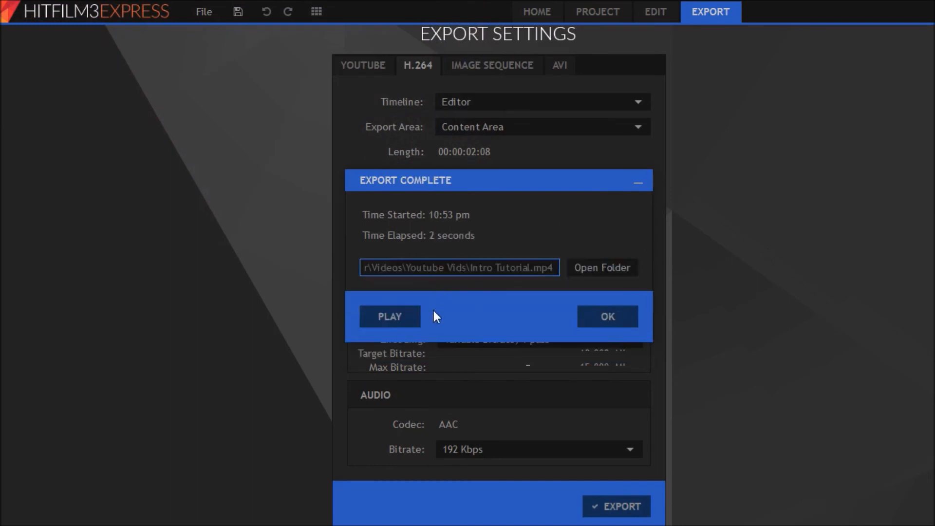
Play the exported Intro Tutorial video in Movies & TV to check the result.
click(394, 316)
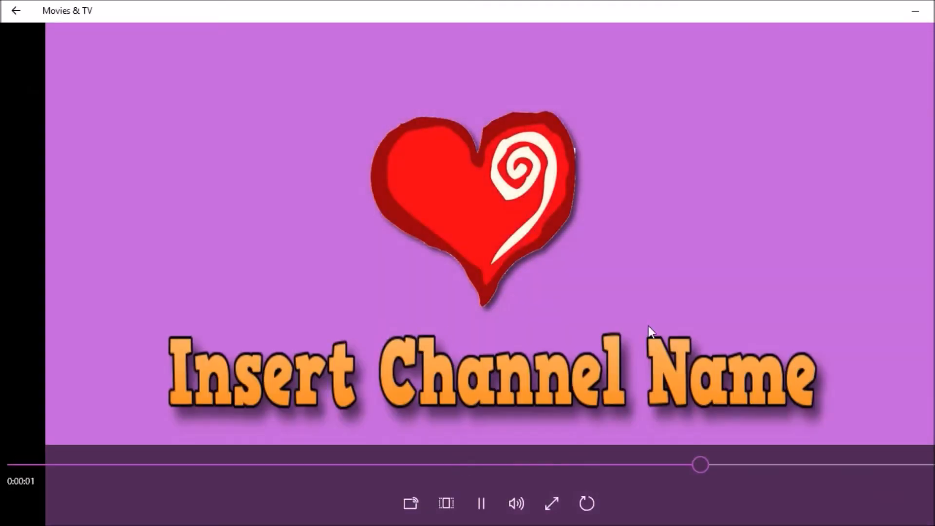
click(480, 516)
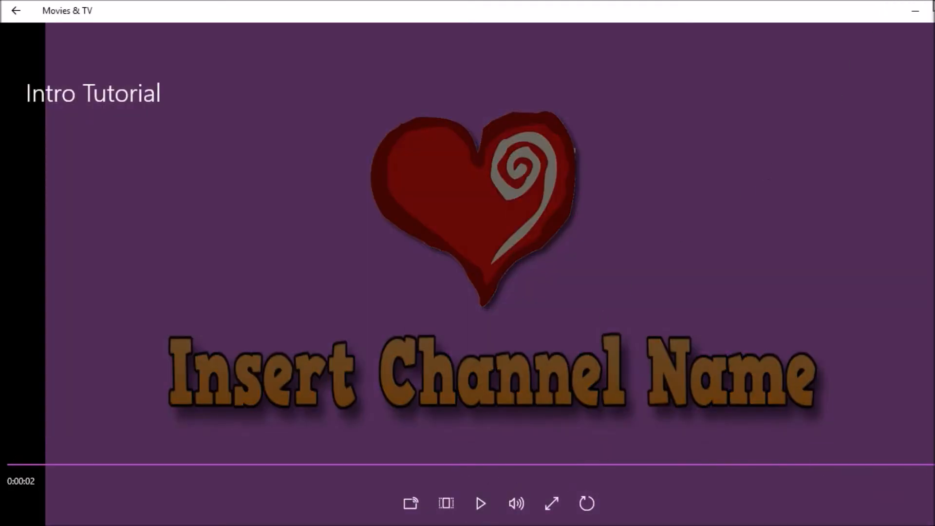